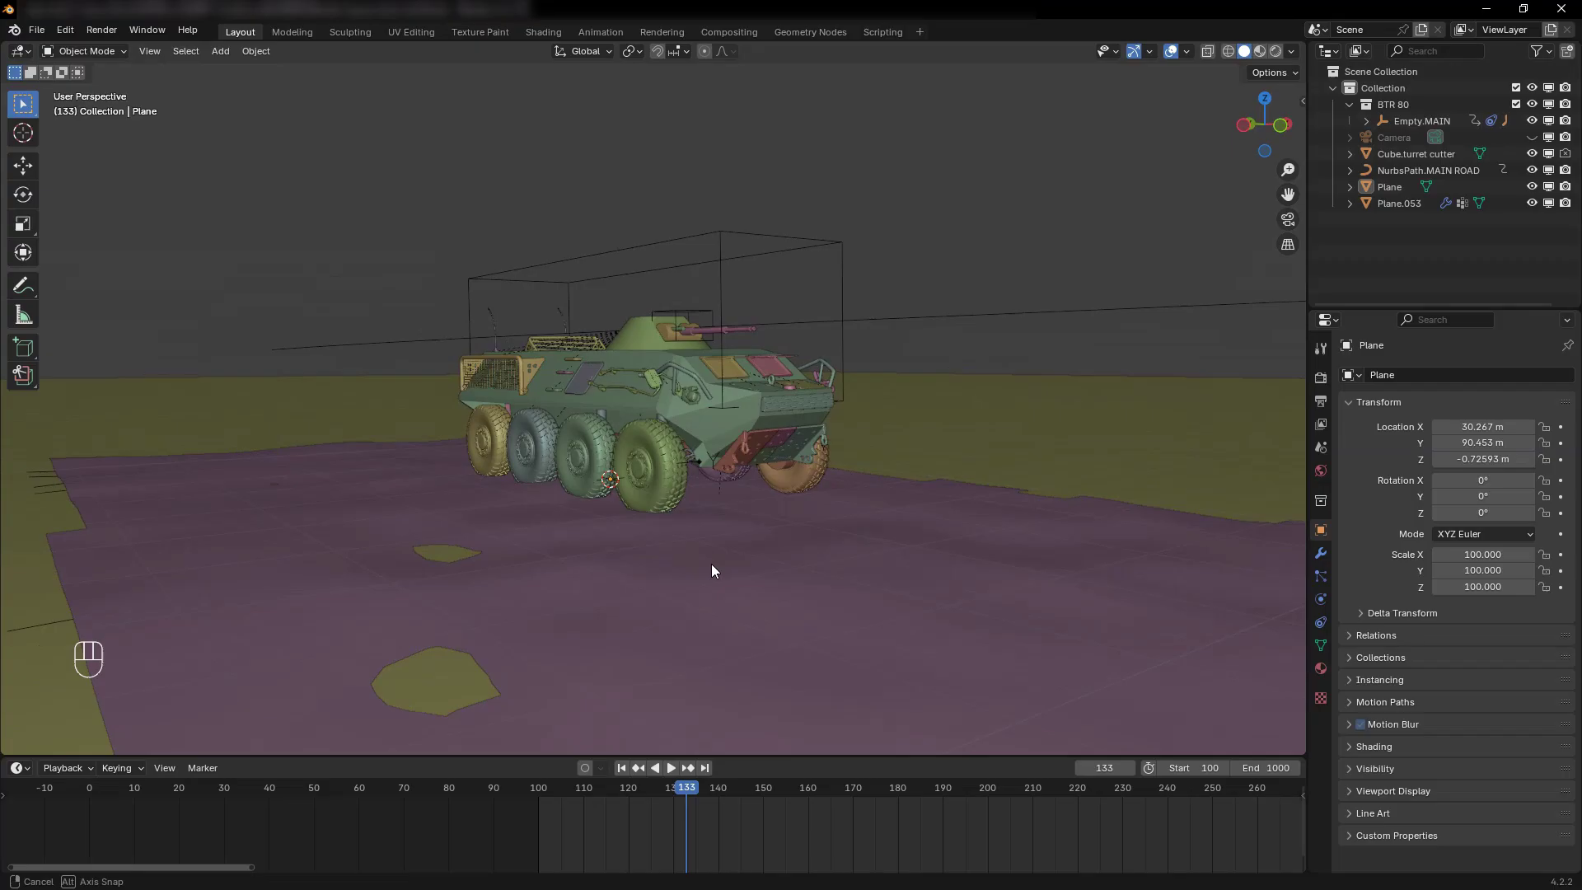
Snap the 3D cursor to Empty.010 at the front wheel hub
left_click(699, 461)
scroll(691, 504, "up", 3)
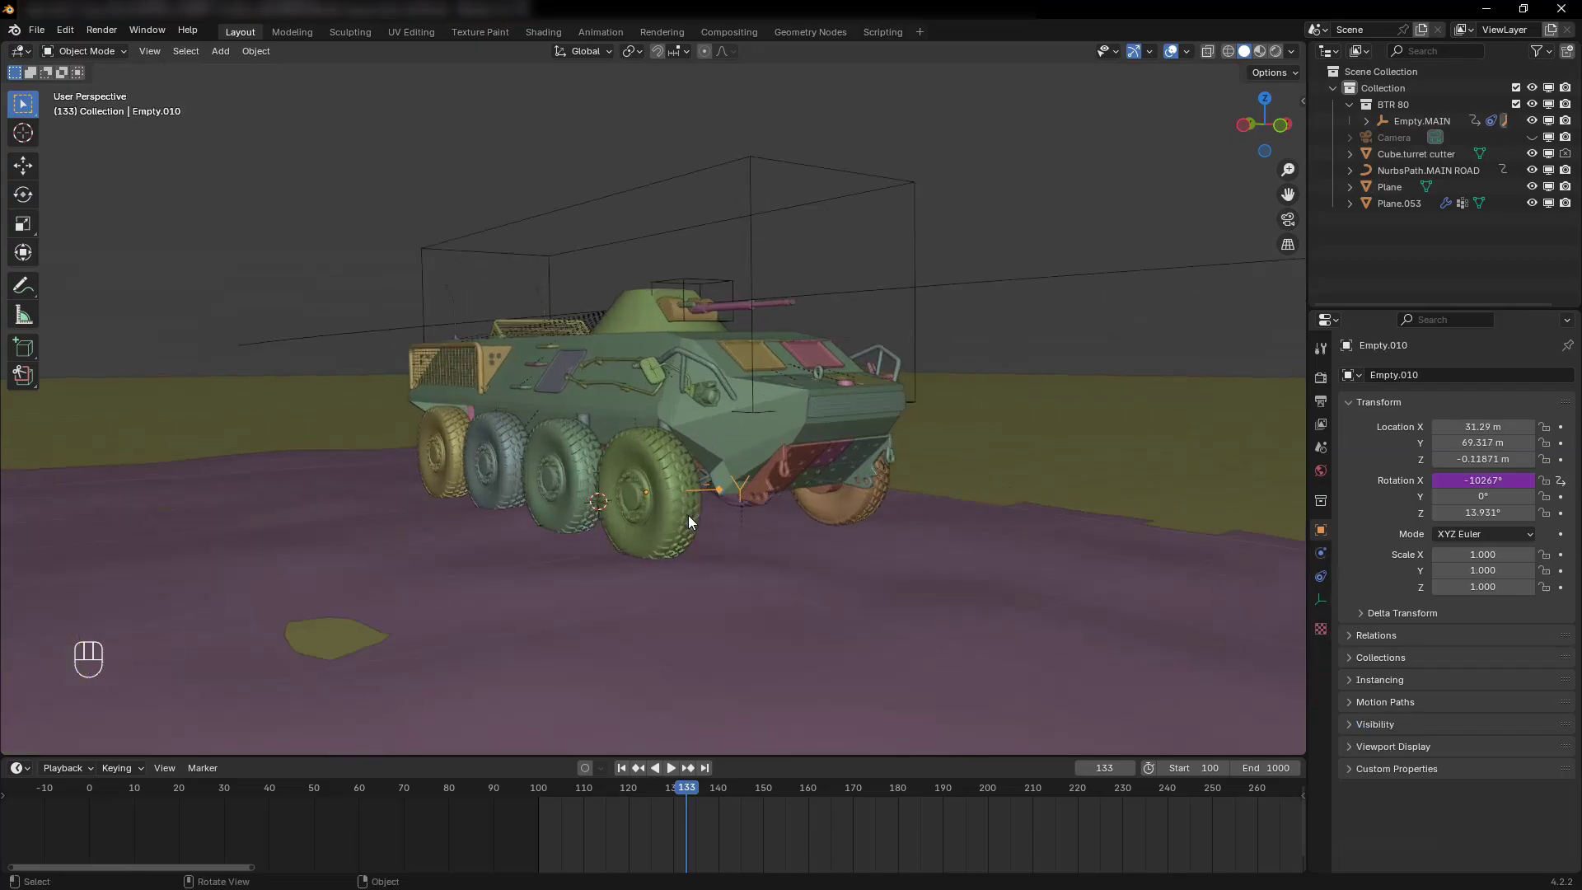
key("shift+s")
left_click(703, 567)
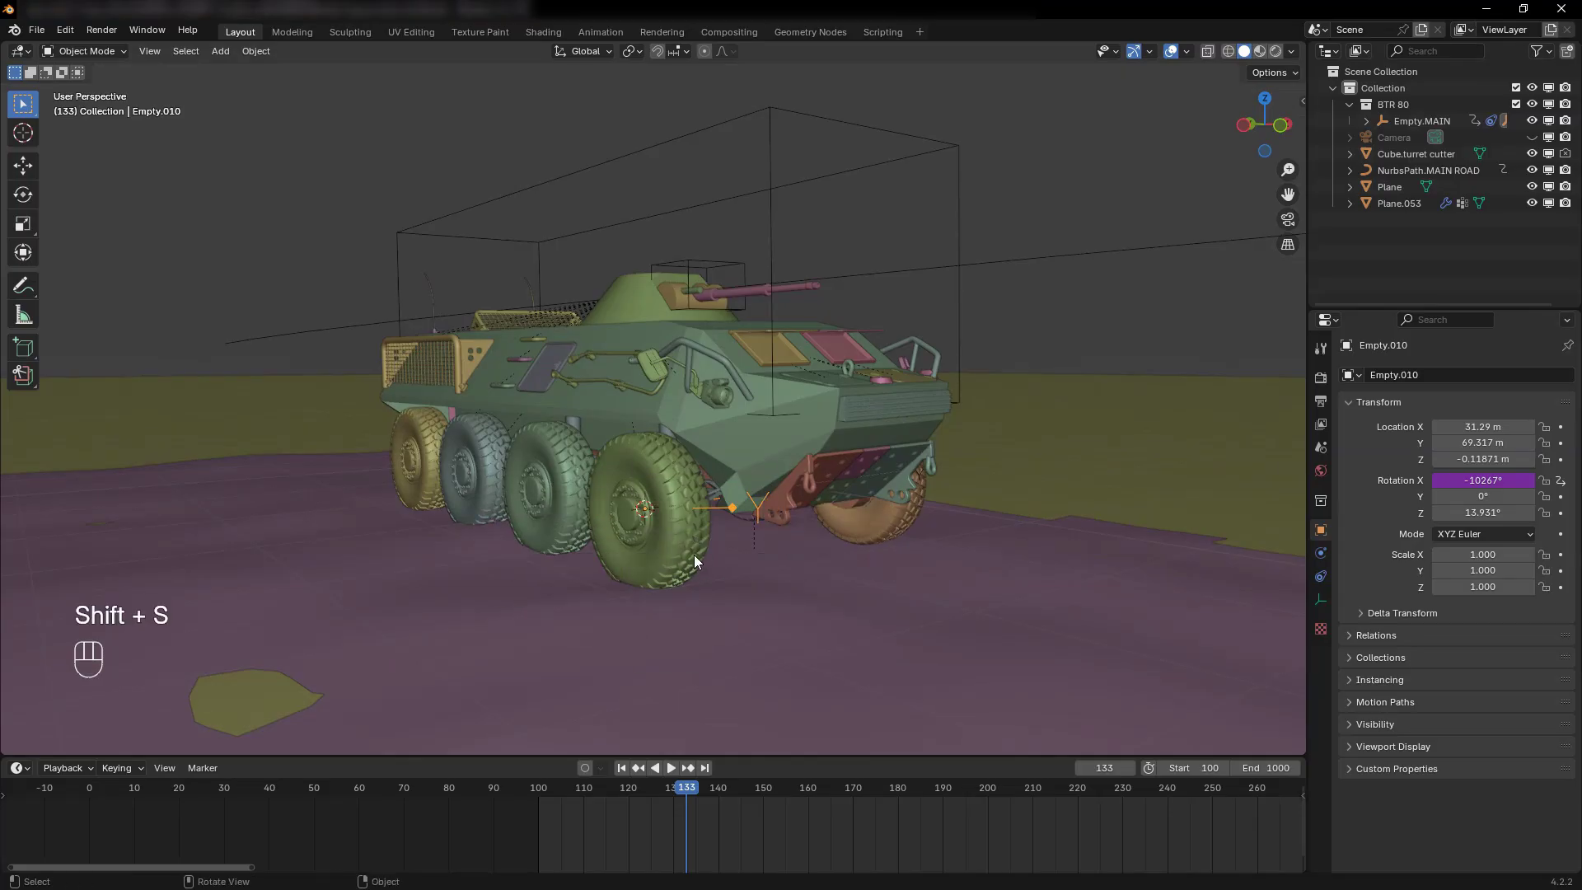
mouse_move(694, 555)
middle_mouse_down()
mouse_move(668, 558)
mouse_move(686, 559)
mouse_move(624, 517)
mouse_move(669, 548)
middle_mouse_up()
Add a cylinder at the wheel hub and rotate it 90° about the Y axis
key("shift+a")
mouse_move(742, 581)
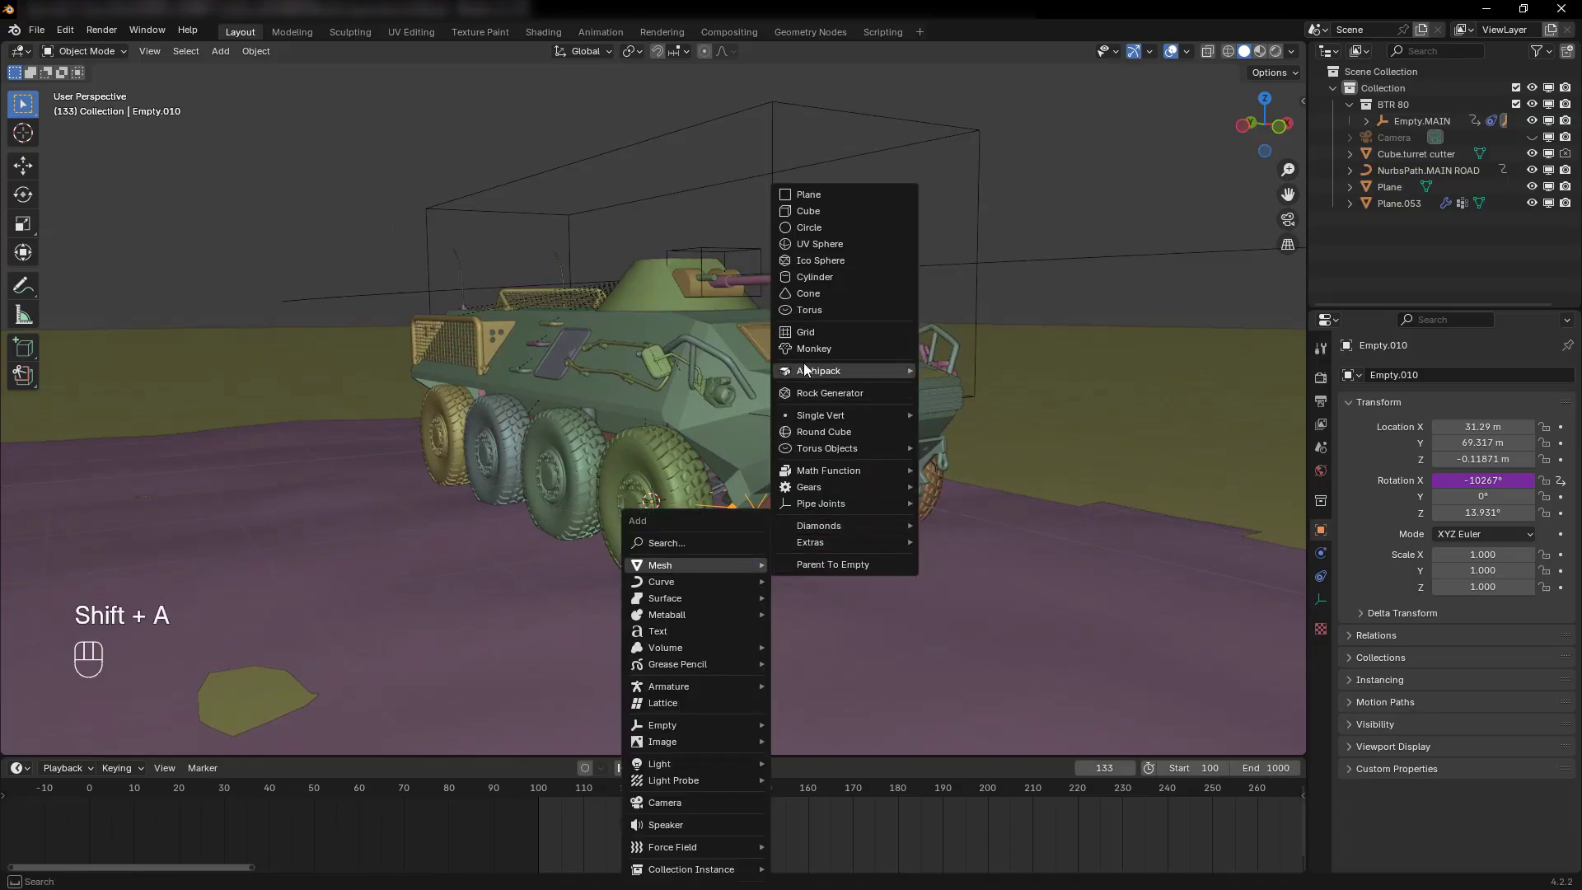
left_click(803, 276)
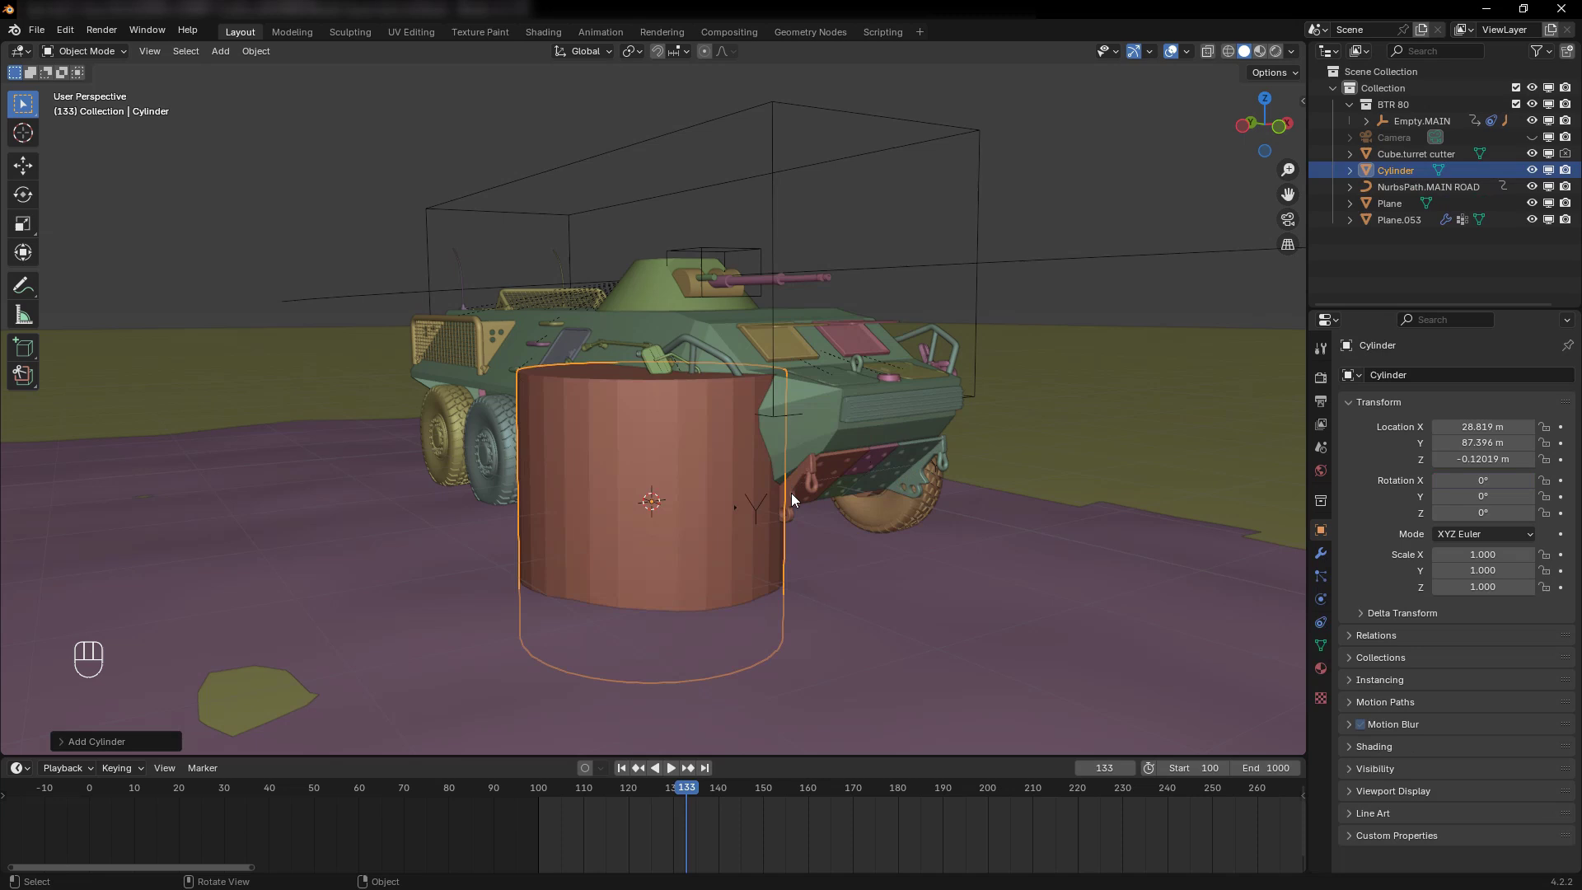
key("r")
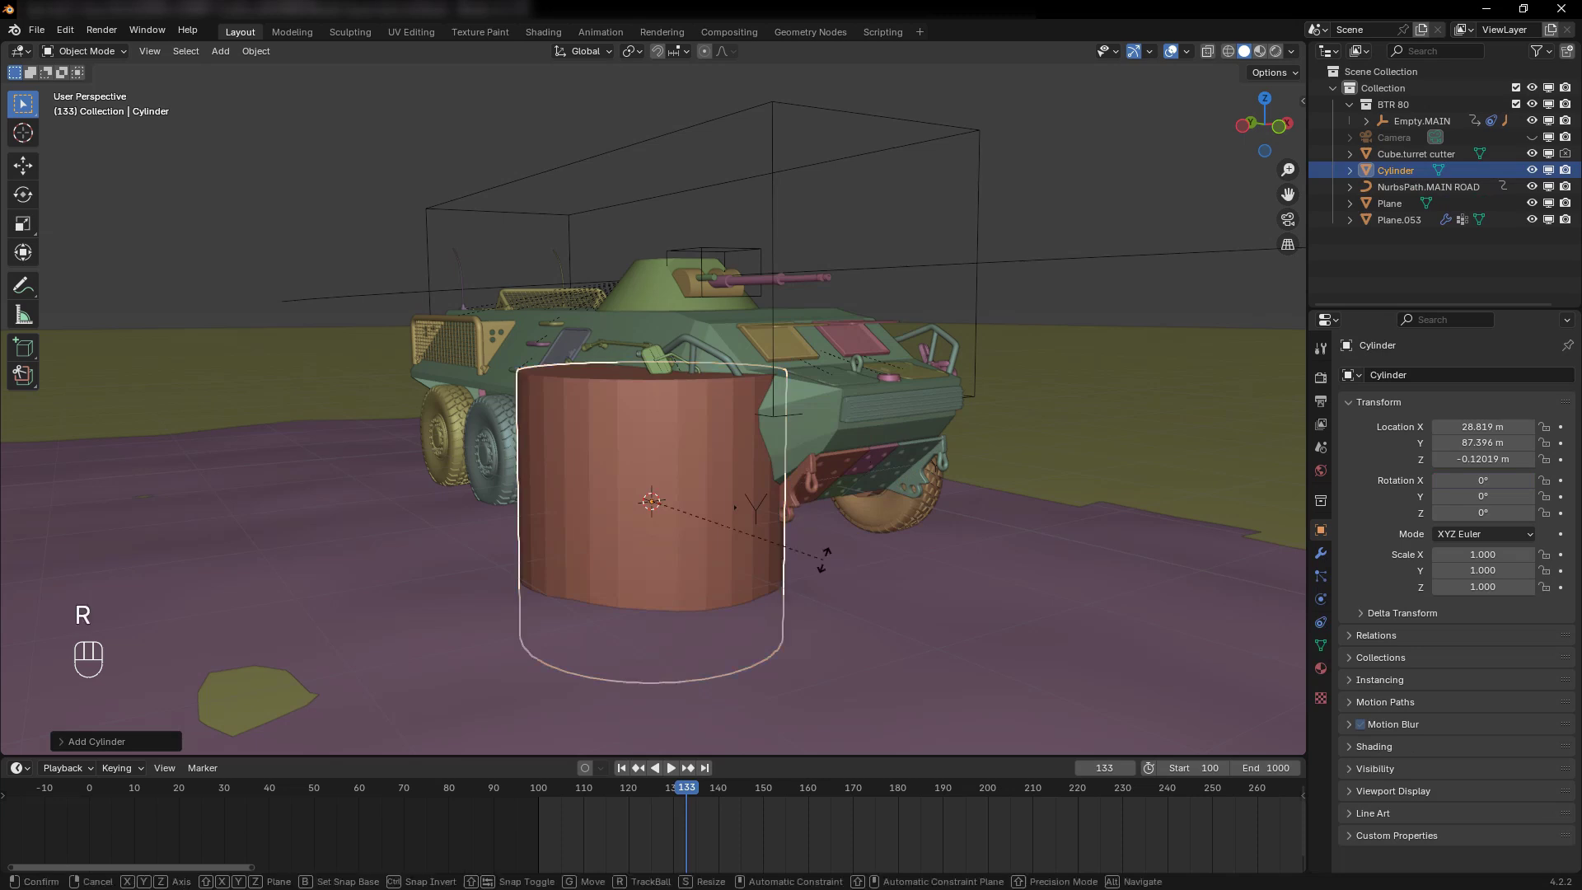
key("y")
key("KP_9")
key("KP_0")
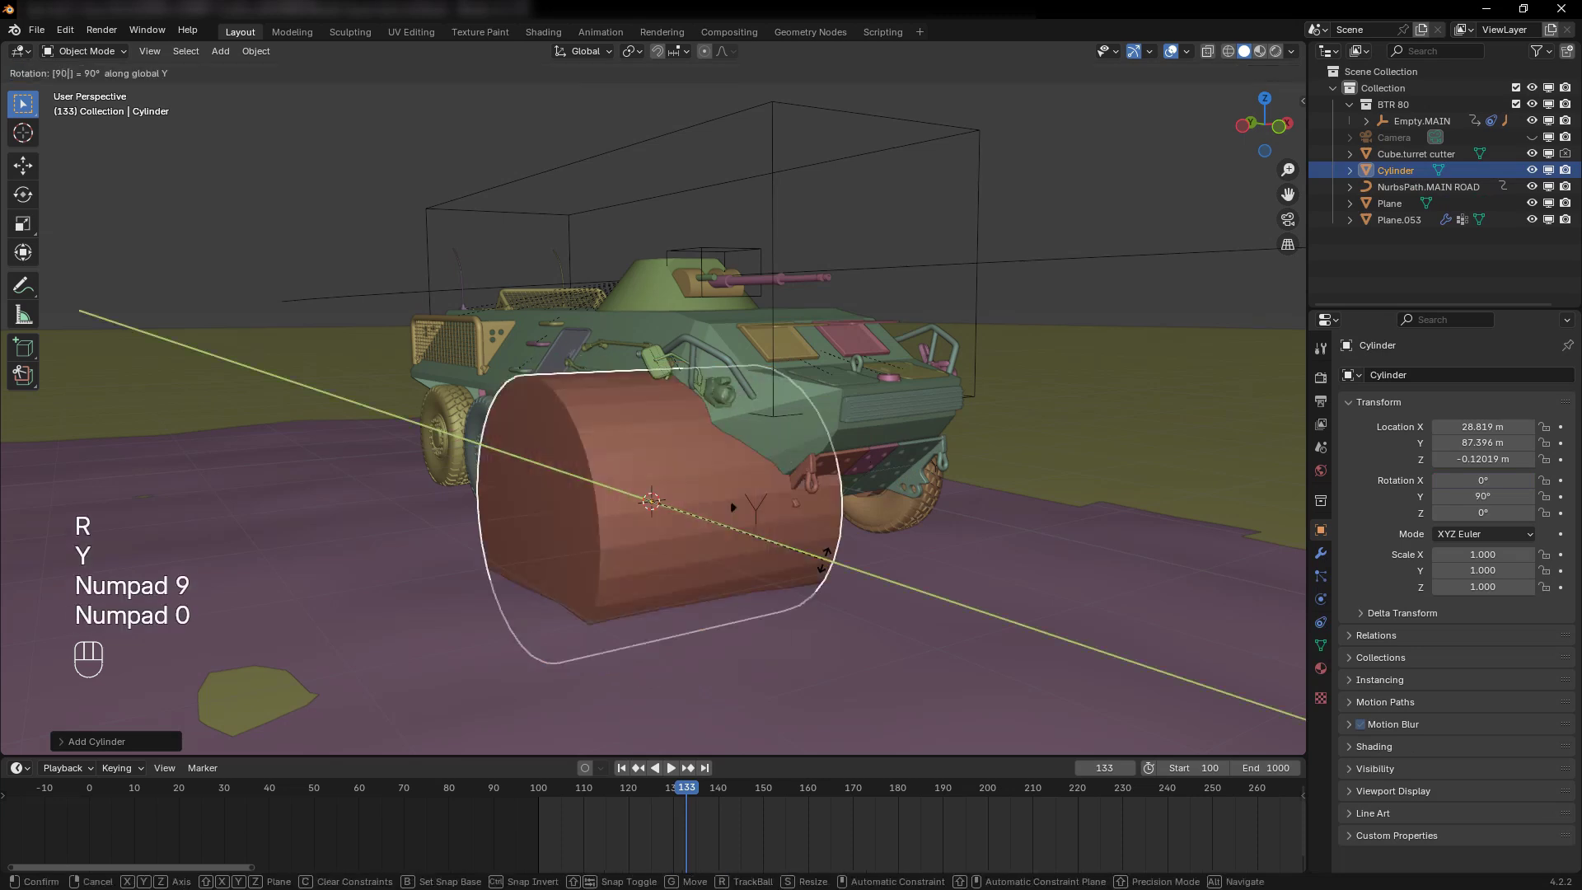
key("KP_Enter")
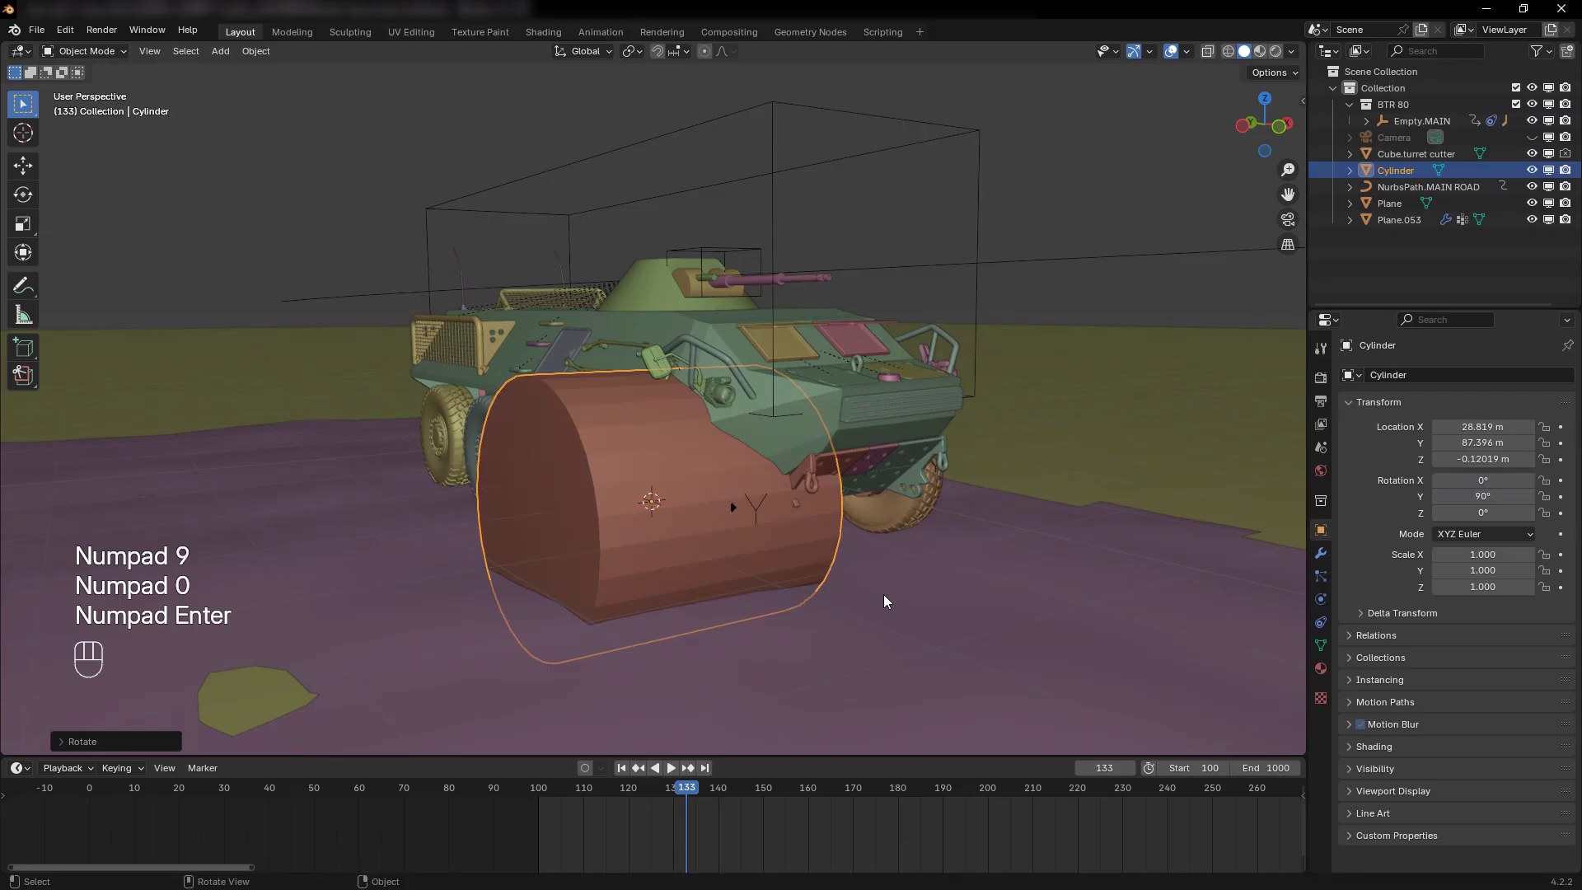
Scale the cylinder into a thin disc of about 0.614 × 0.614 × 0.146 matching the tyre
key("s")
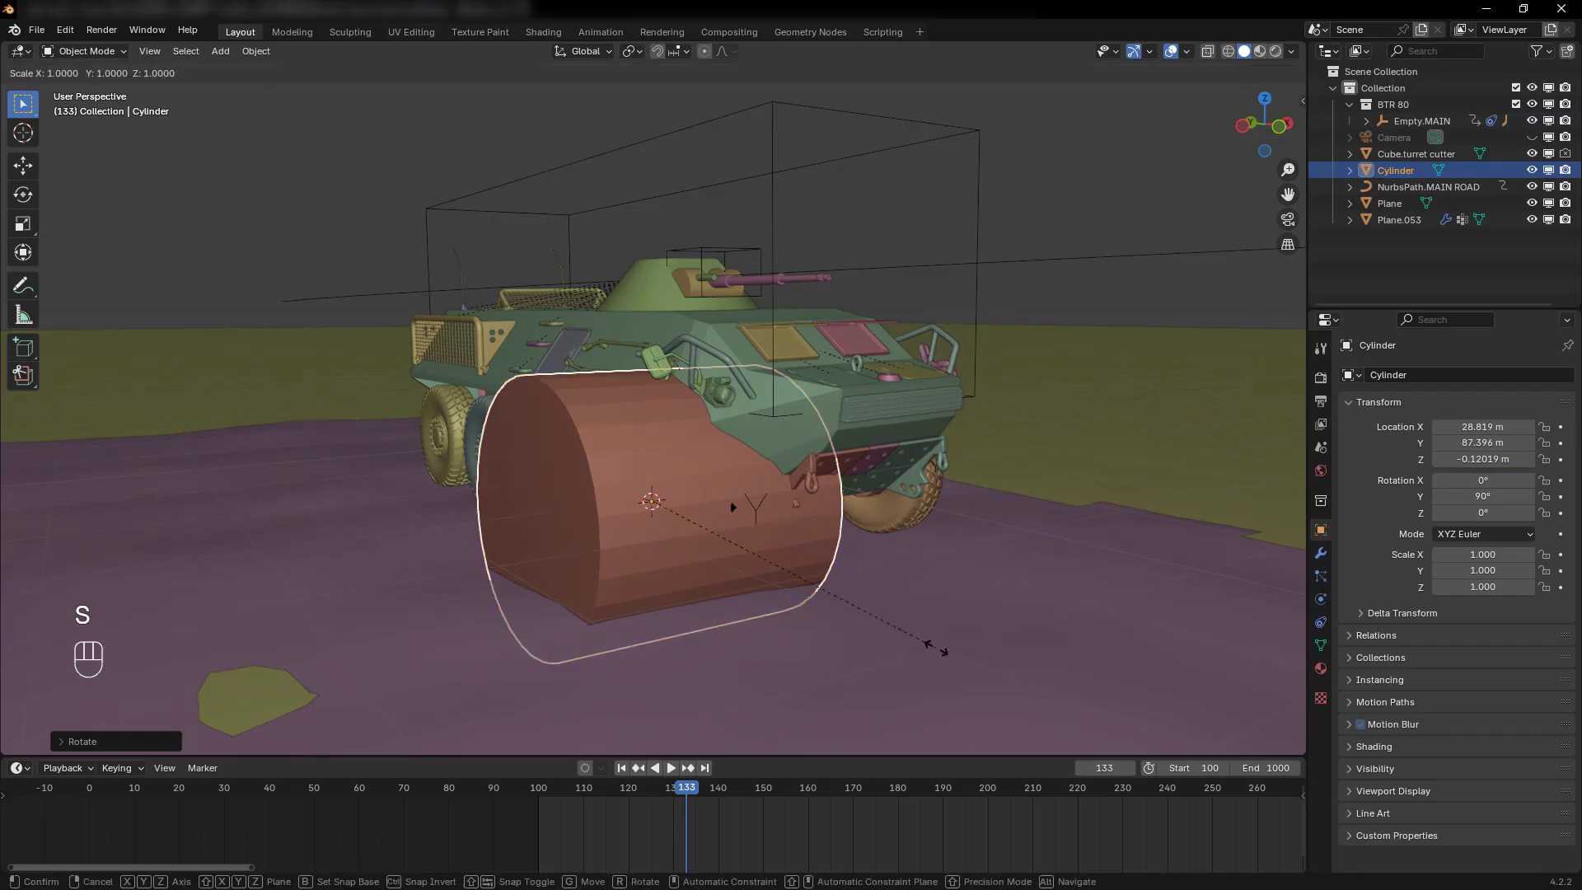
key("x")
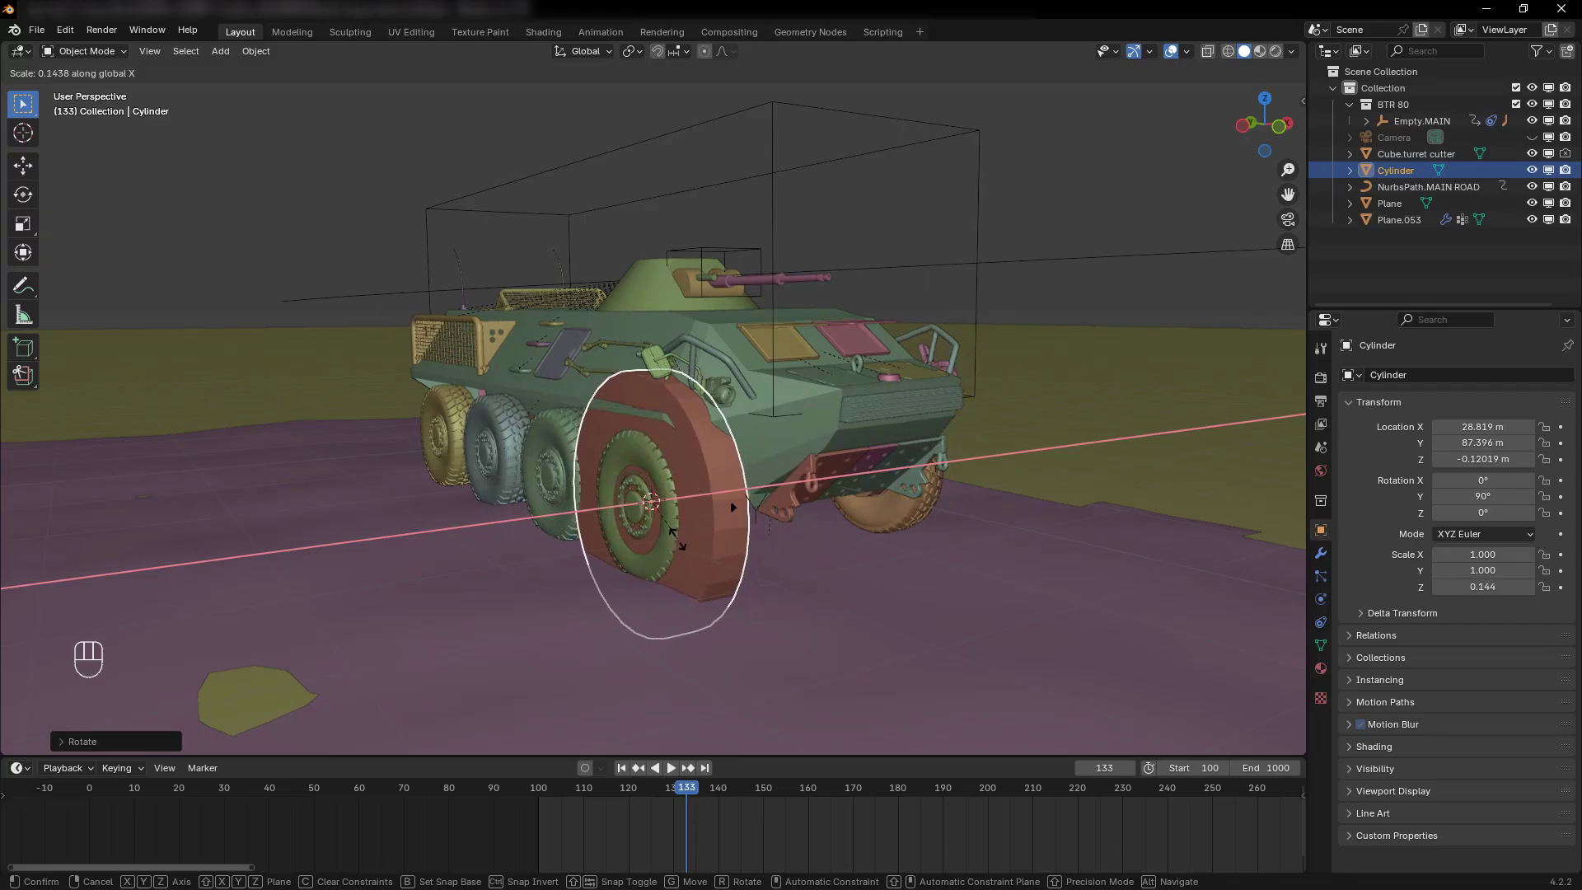
left_click(699, 560)
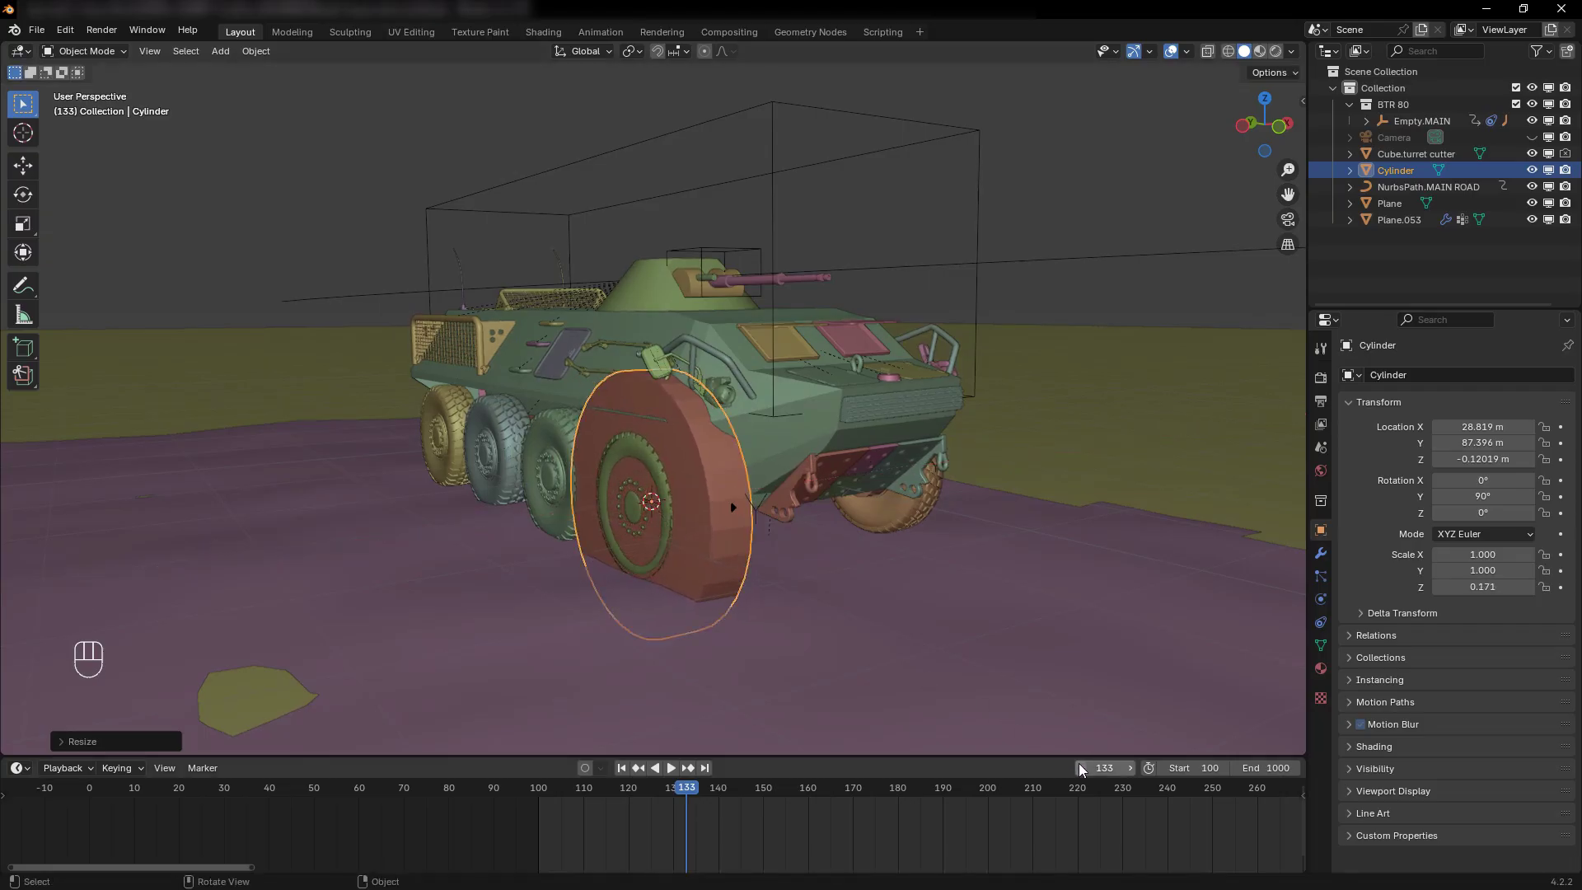
key("s")
key("s")
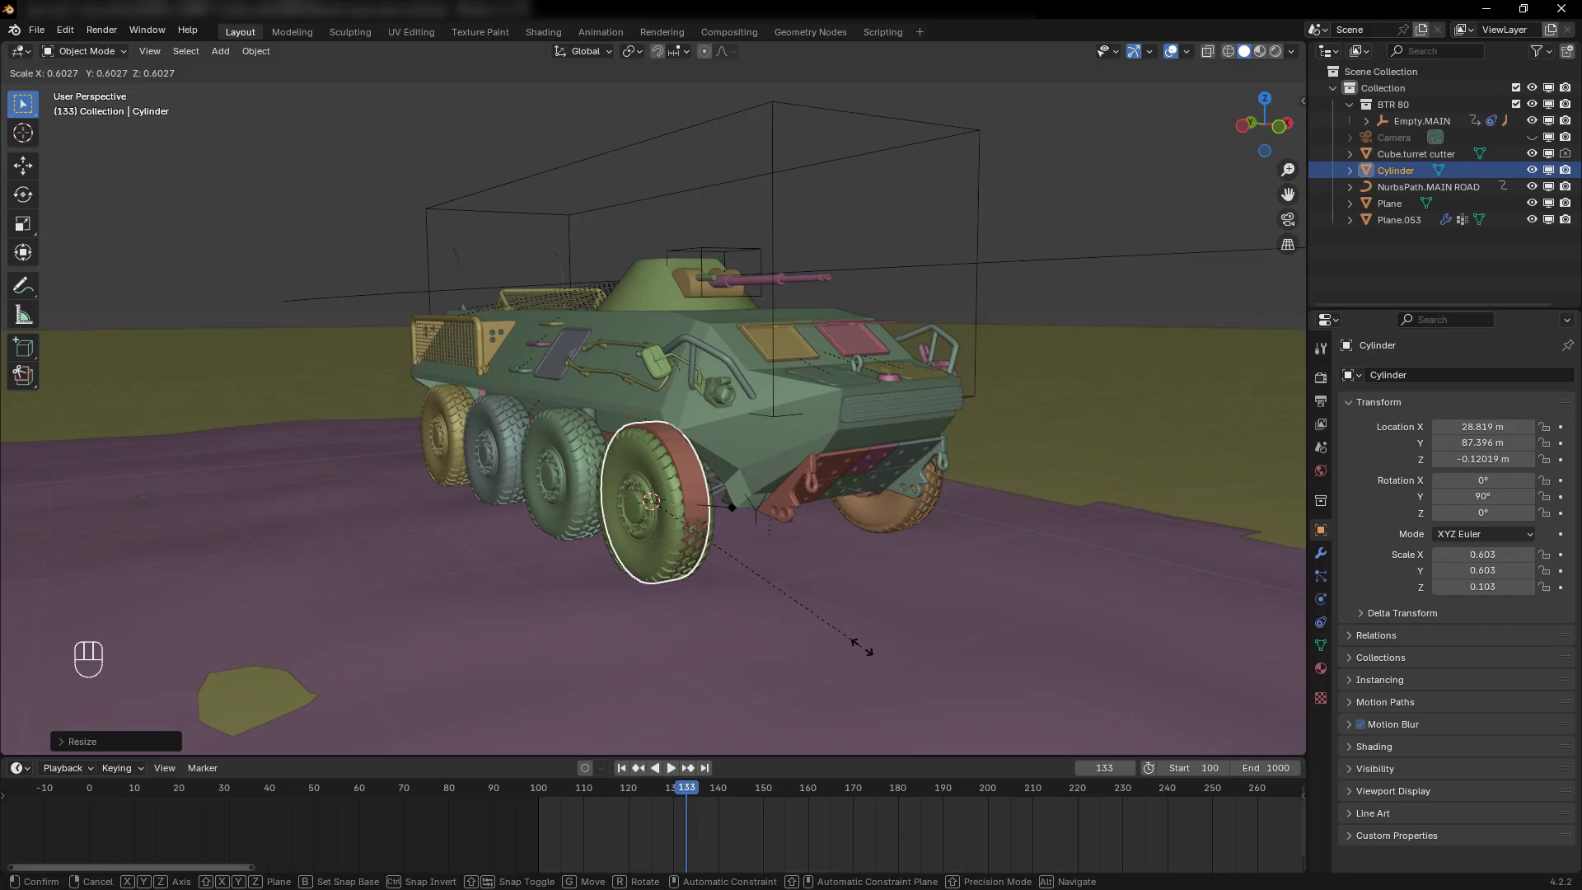
left_click(867, 649)
key("s")
key("x")
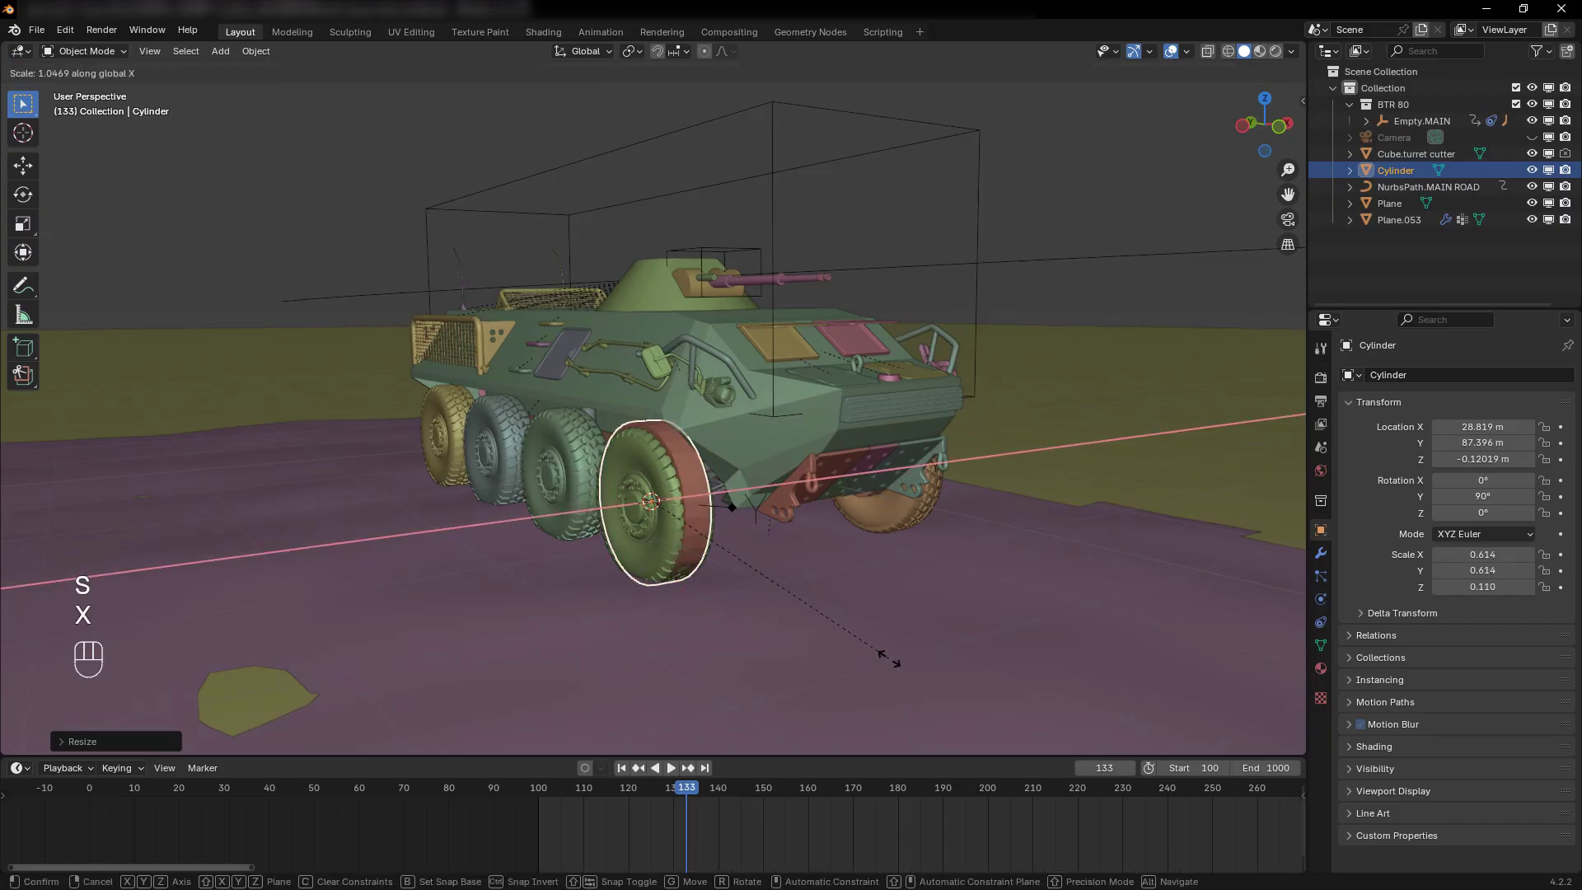
left_click(955, 723)
middle_click_drag(956, 725, 956, 659)
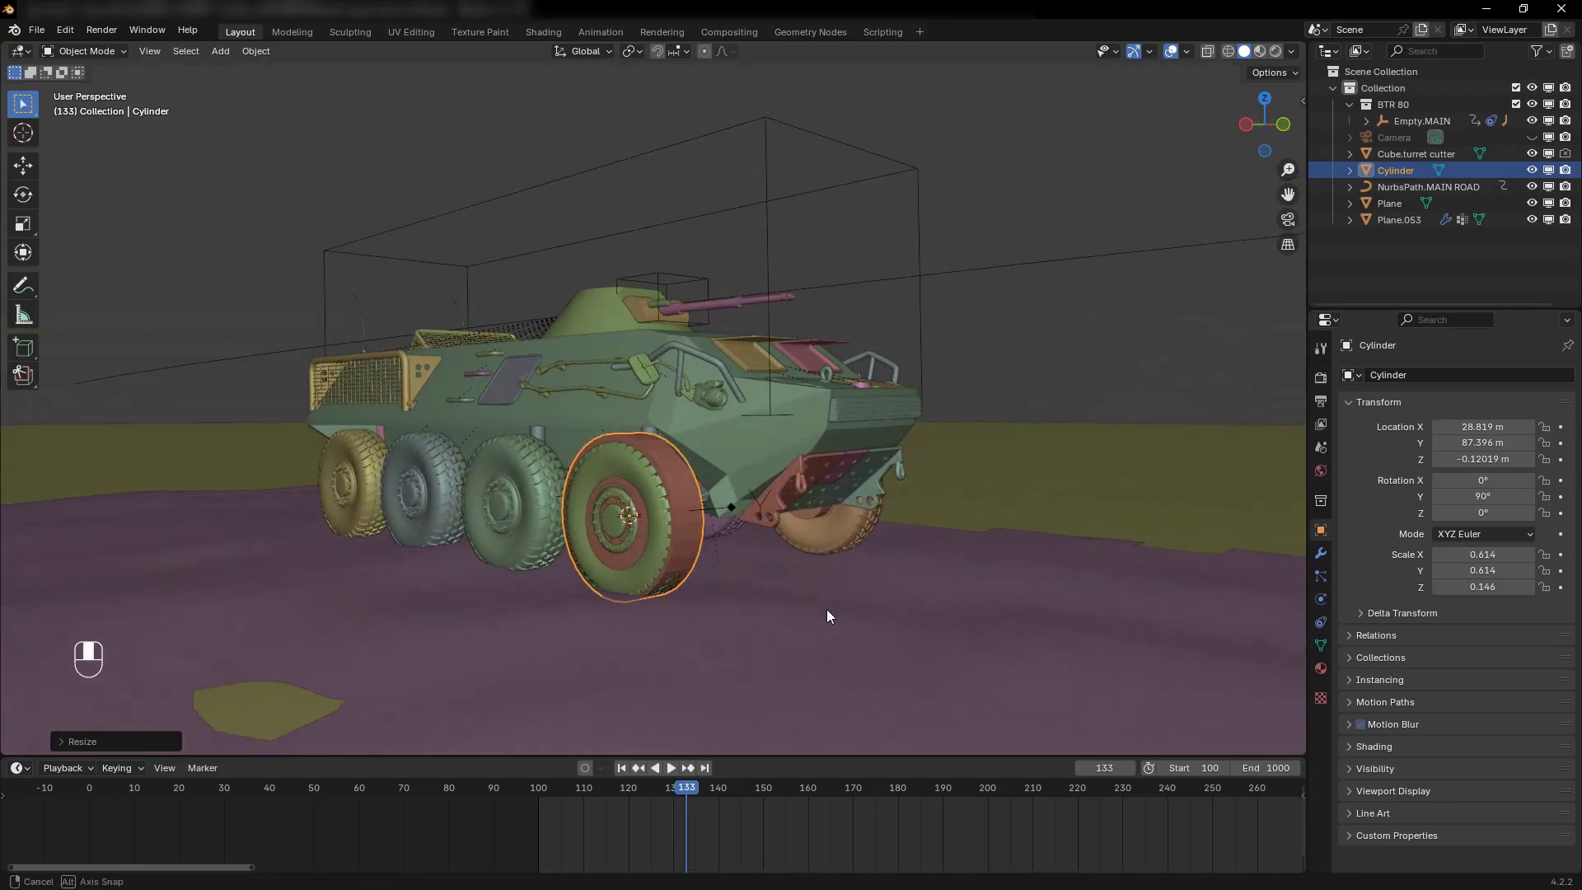
middle_click_drag(827, 615, 928, 579)
In local view, delete the cylinder's front cap face to leave an open ring
key("slash")
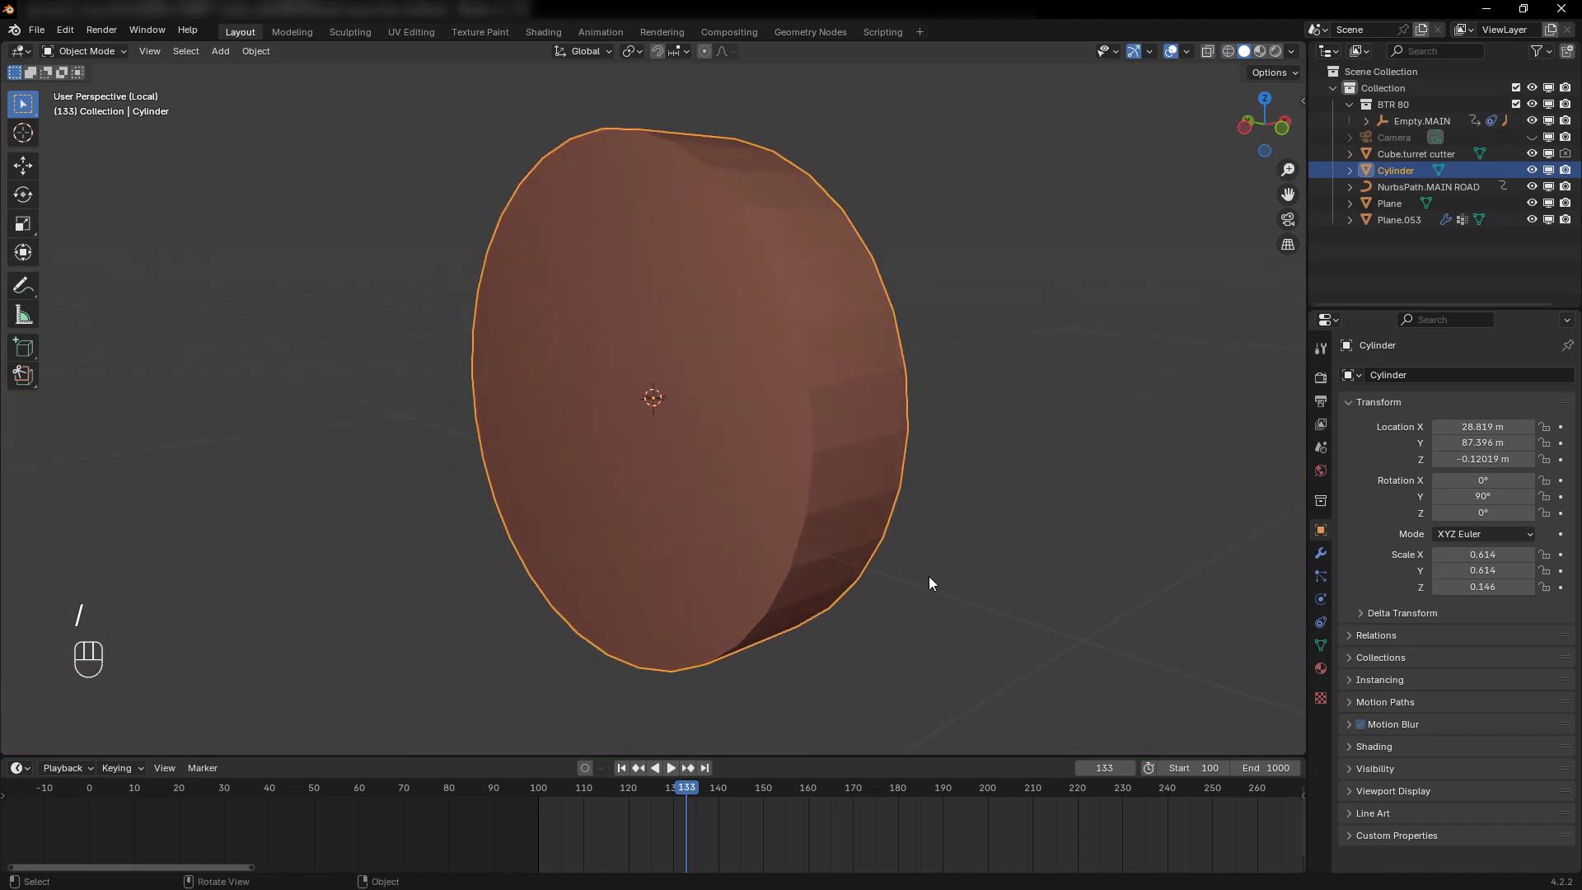
key("Tab")
left_click(693, 420)
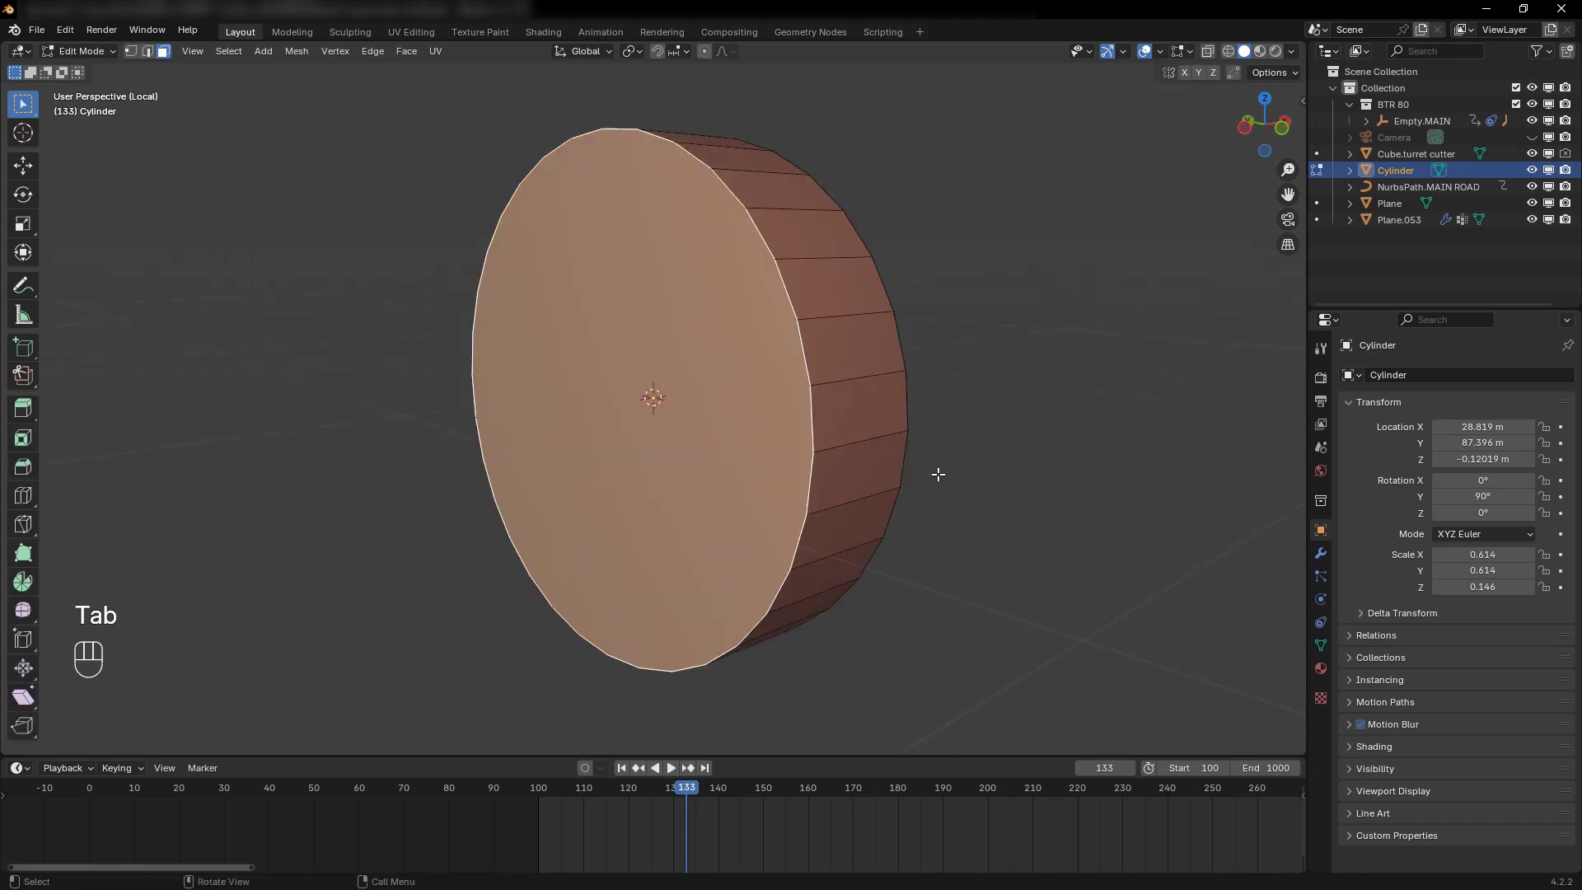
middle_click_drag(939, 474, 746, 634)
key("x")
left_click(689, 495)
Back in the full scene, shrink the ring to about 0.591 × 0.591 × 0.140
key("slash")
key("Tab")
key("s")
left_click(845, 645)
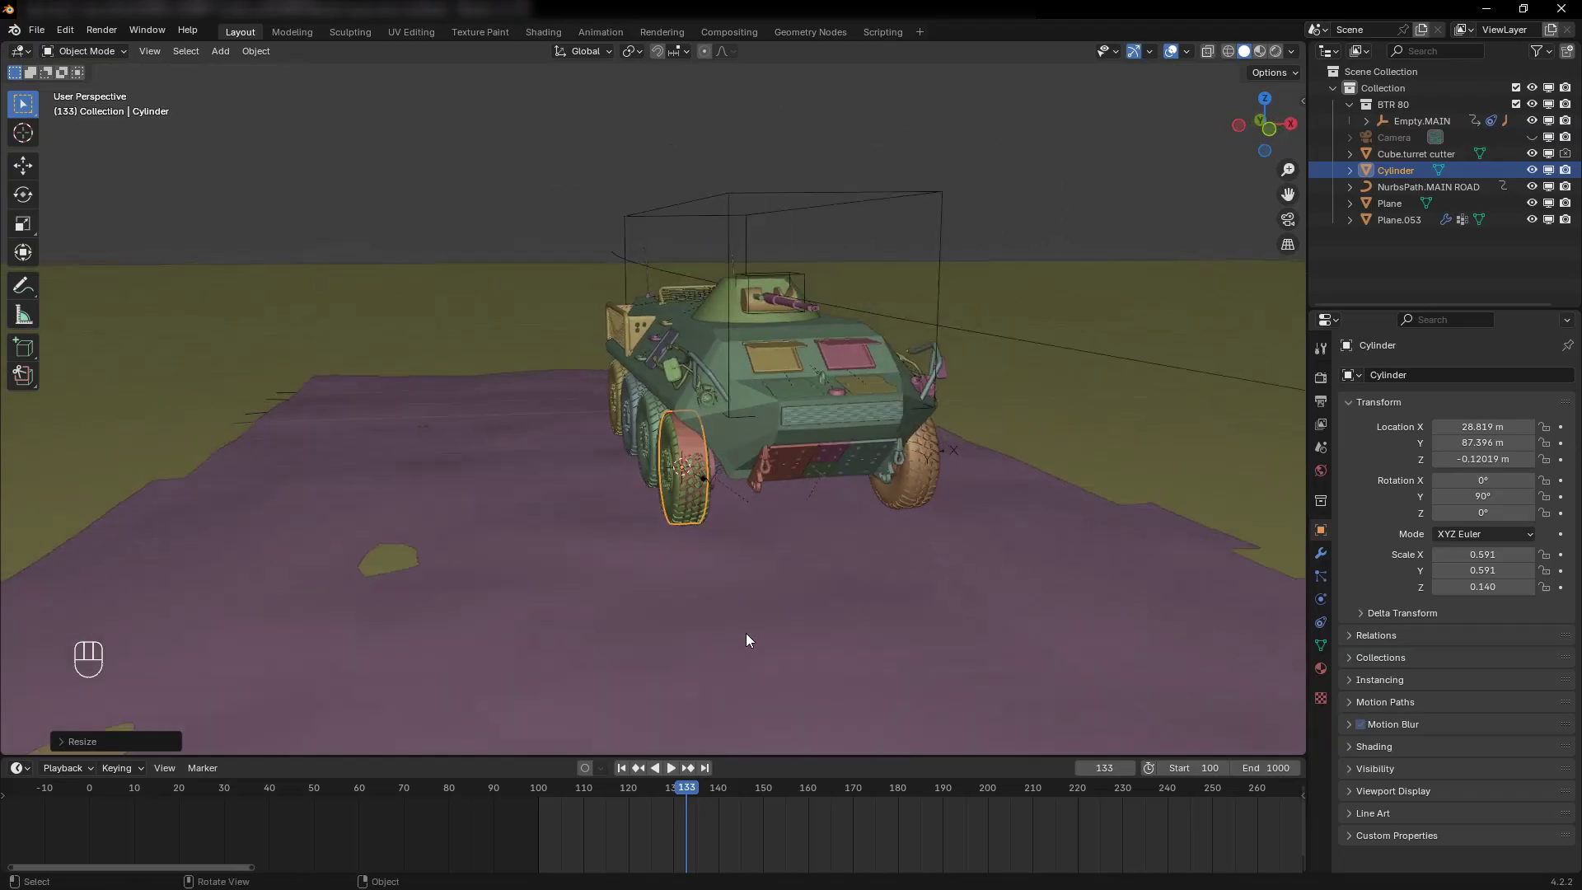
Snap the 3D cursor to the empty on the opposite front wheel
left_click(956, 449)
middle_click_drag(984, 485, 893, 608)
key("shift+s")
Duplicate the wheel ring and snap the copy, Cylinder.001, onto that wheel
left_click(695, 444)
key("shift+d")
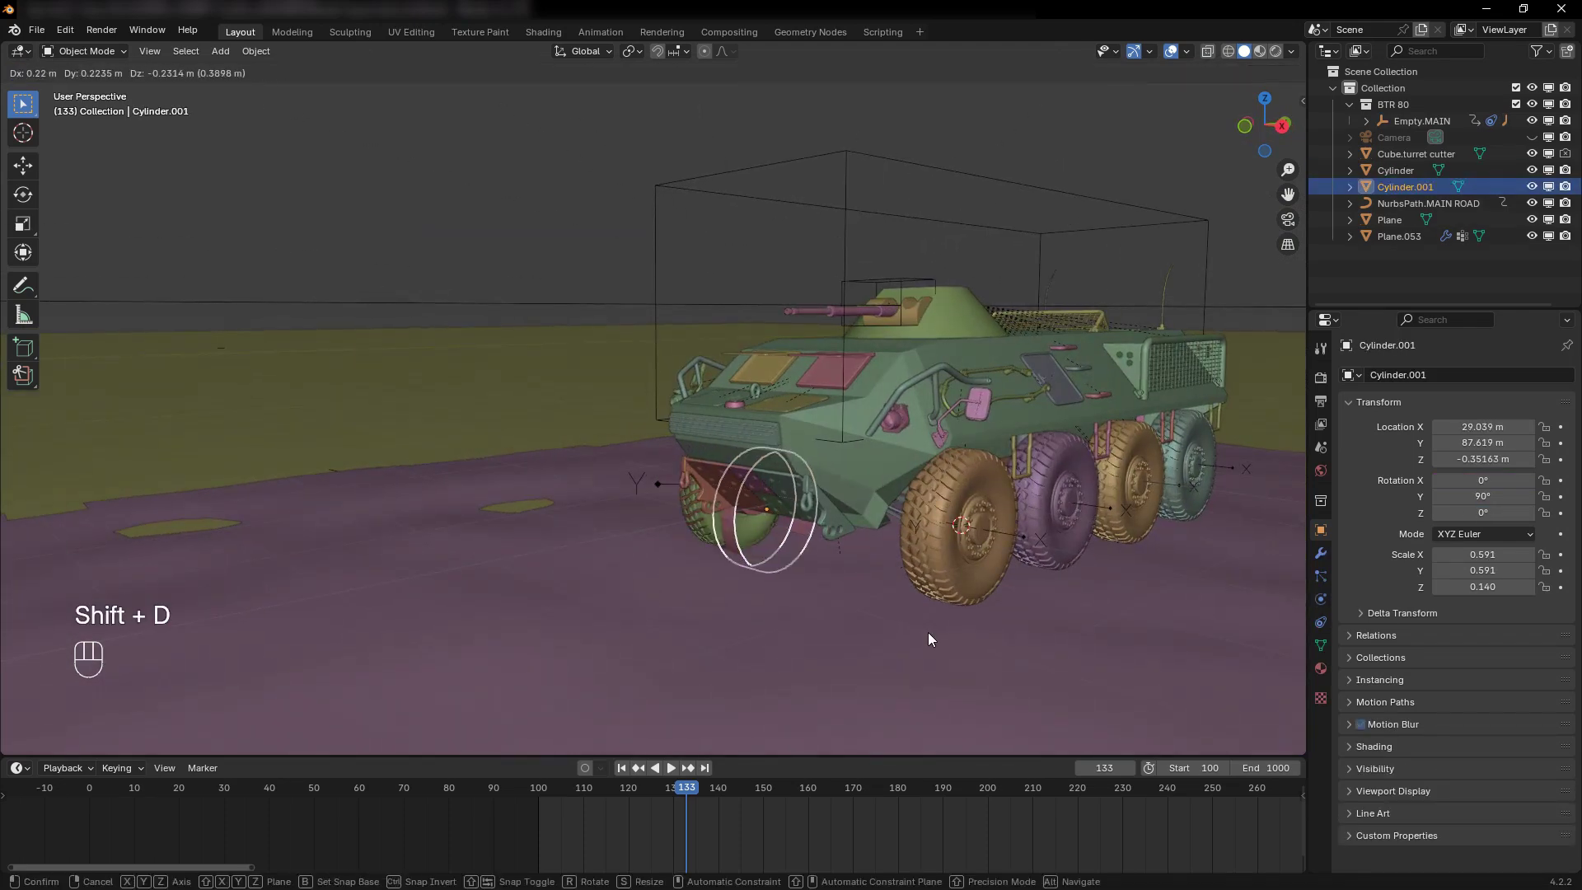
right_click(928, 631)
key("shift+s")
left_click(935, 536)
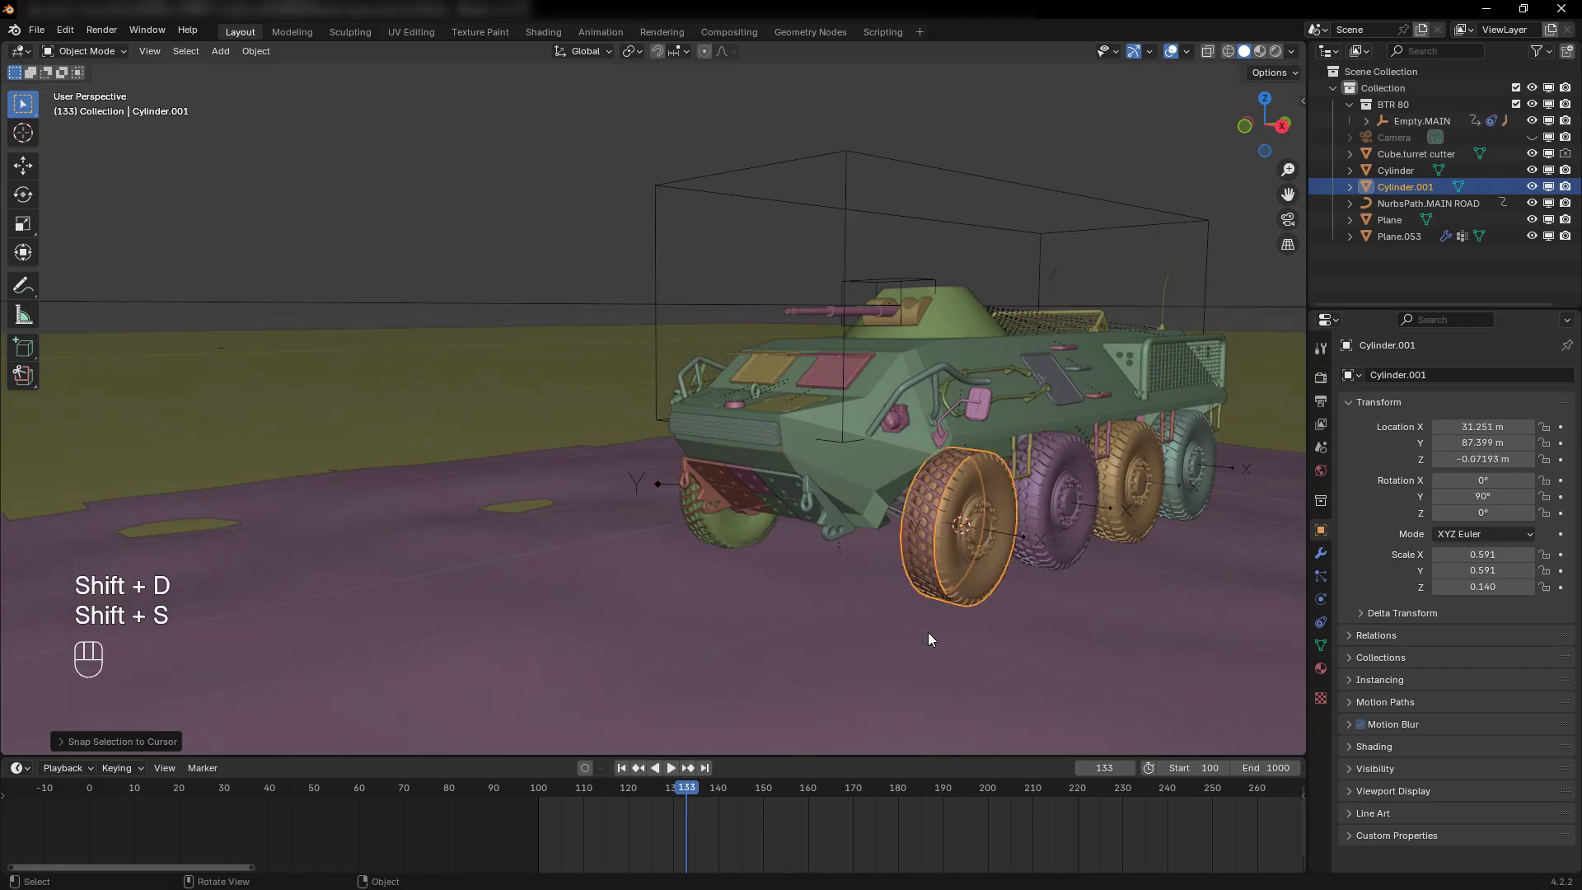
middle_click_drag(849, 612, 977, 539)
left_click(956, 541)
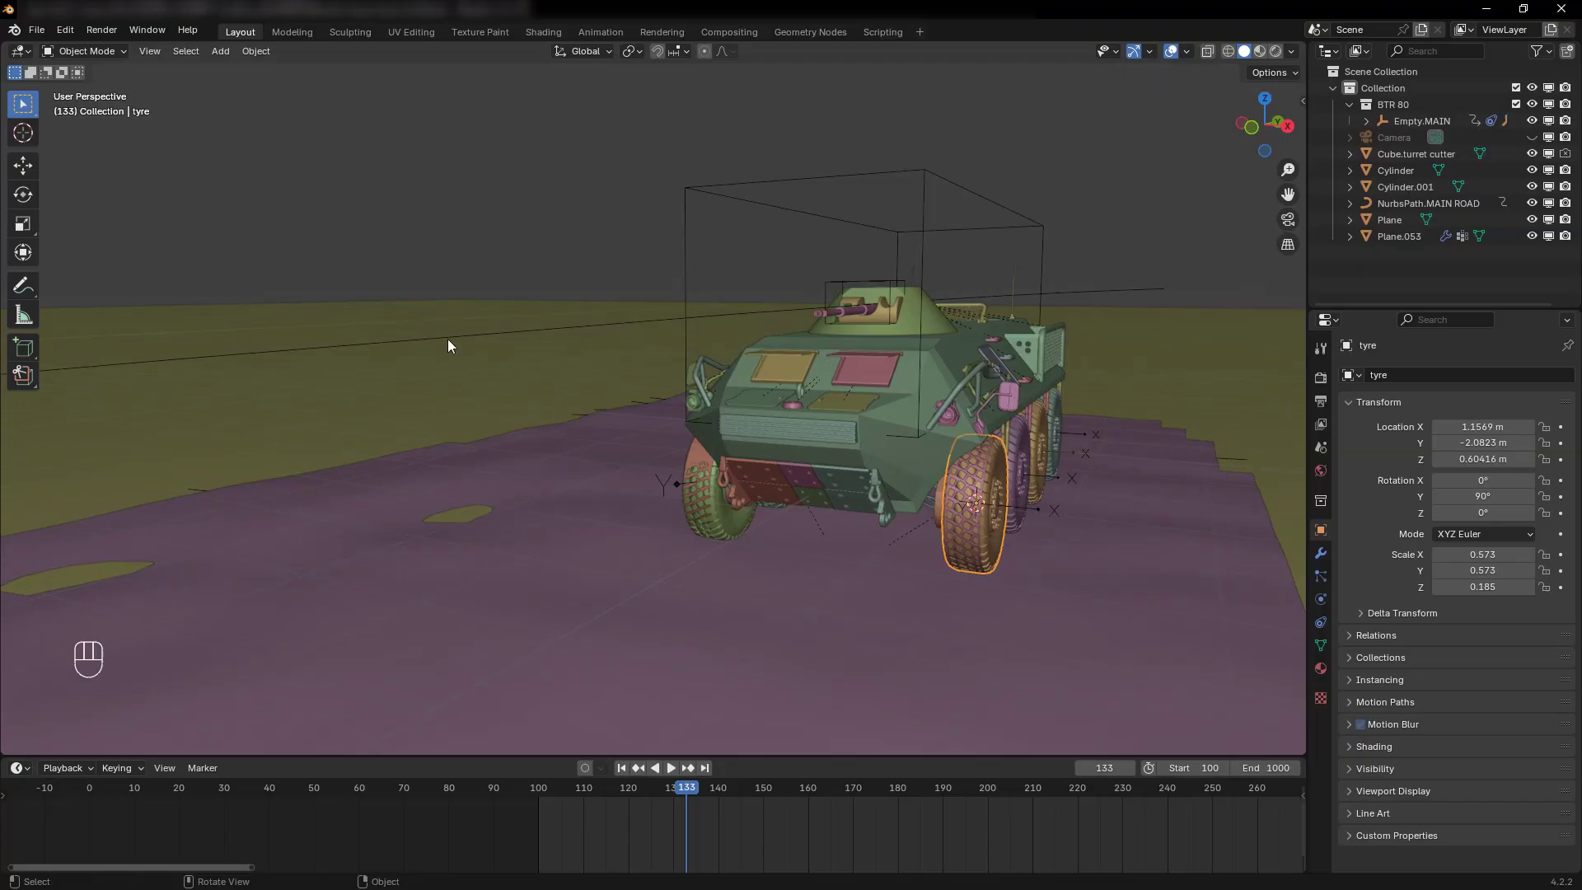
middle_click_drag(1095, 590, 1018, 615)
Parent each wheel ring to its hub empty, including Empty.010, keeping transforms
left_click(1044, 542, "shift")
key("ctrl+p")
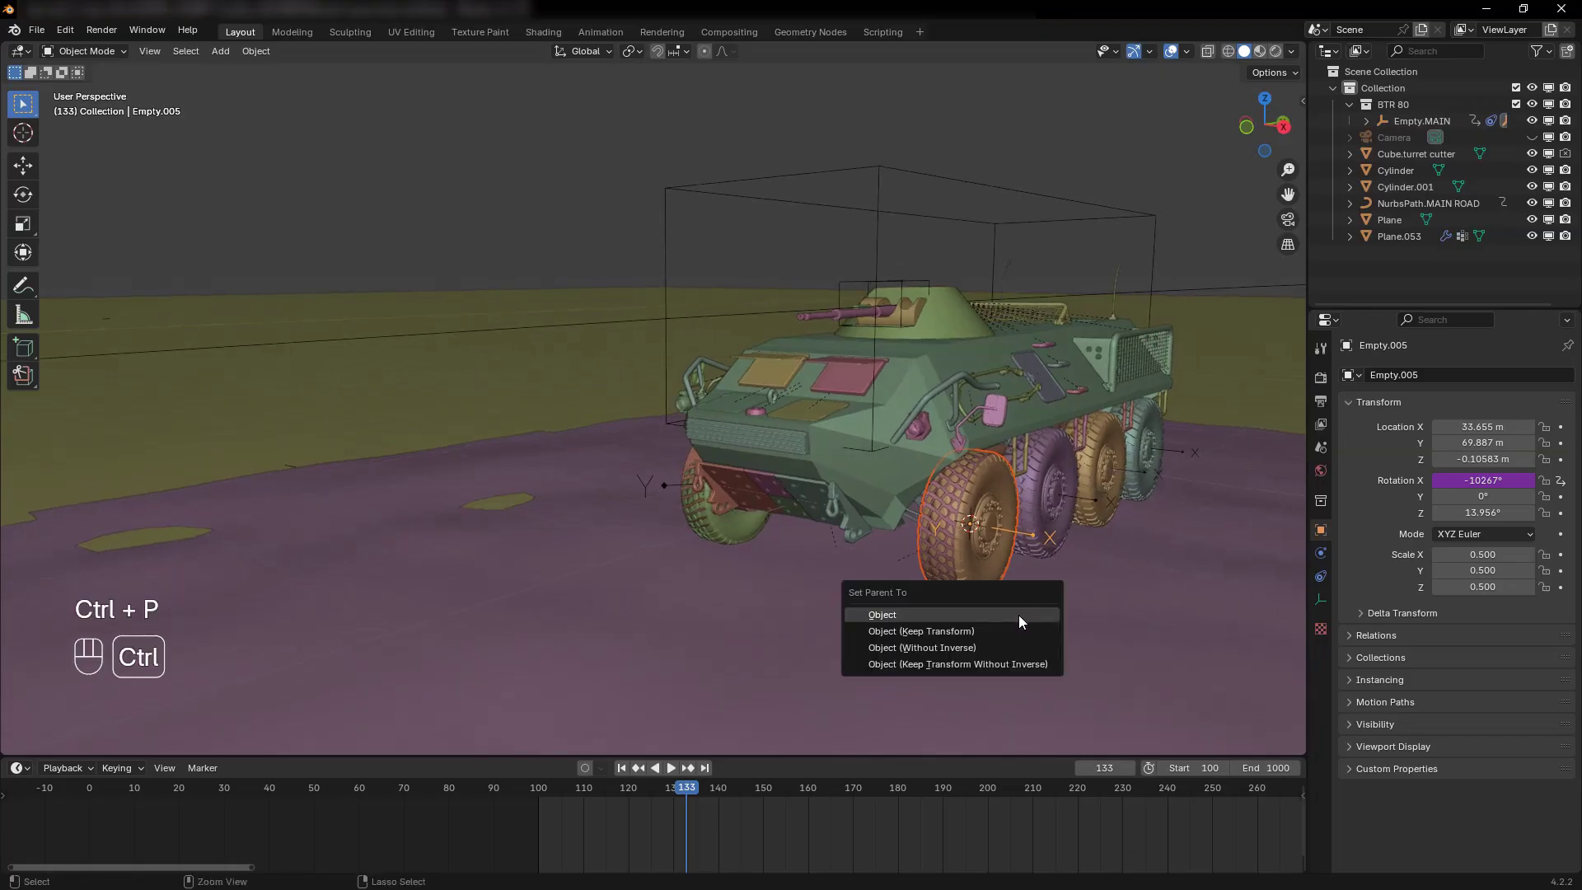
left_click(921, 631)
middle_click_drag(625, 580, 777, 565)
left_click(671, 453)
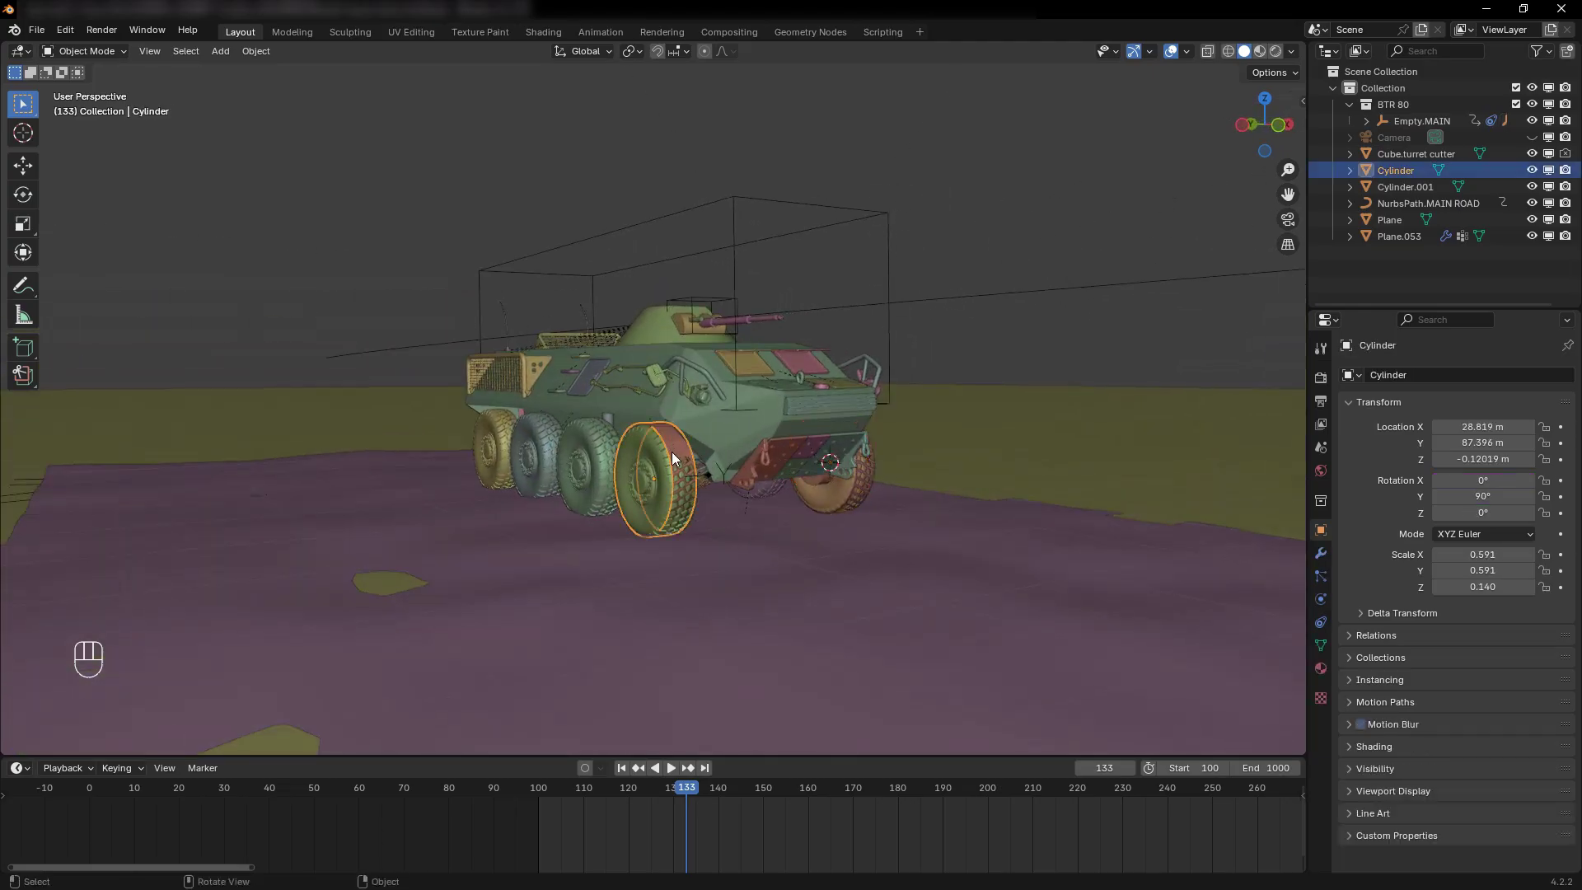
left_click(716, 476, "shift")
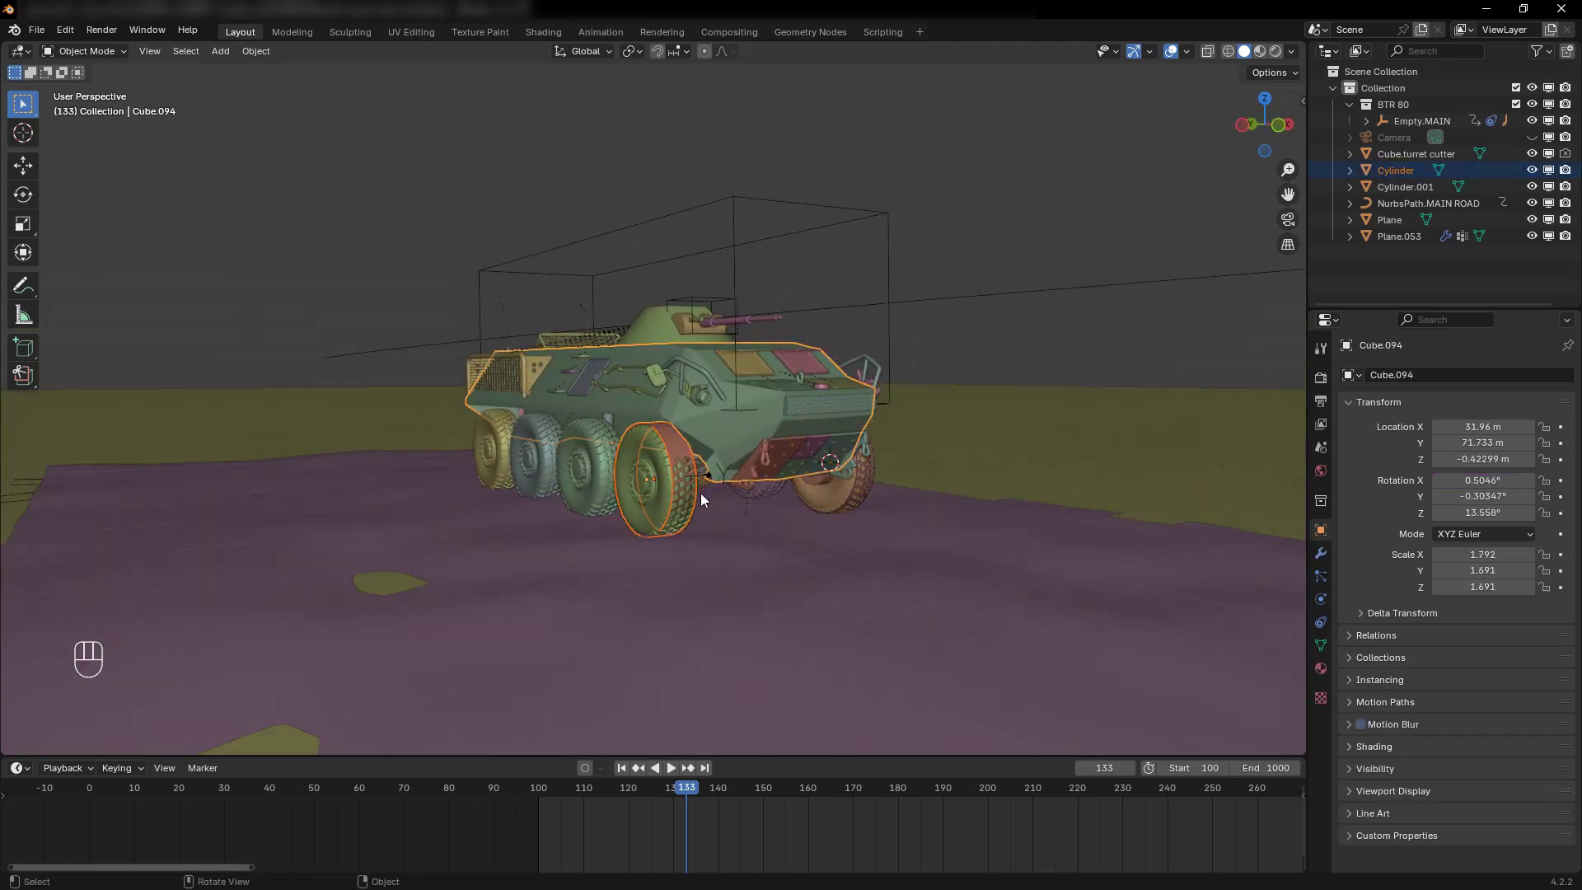
scroll(701, 493, "up", 2)
key("ctrl+z")
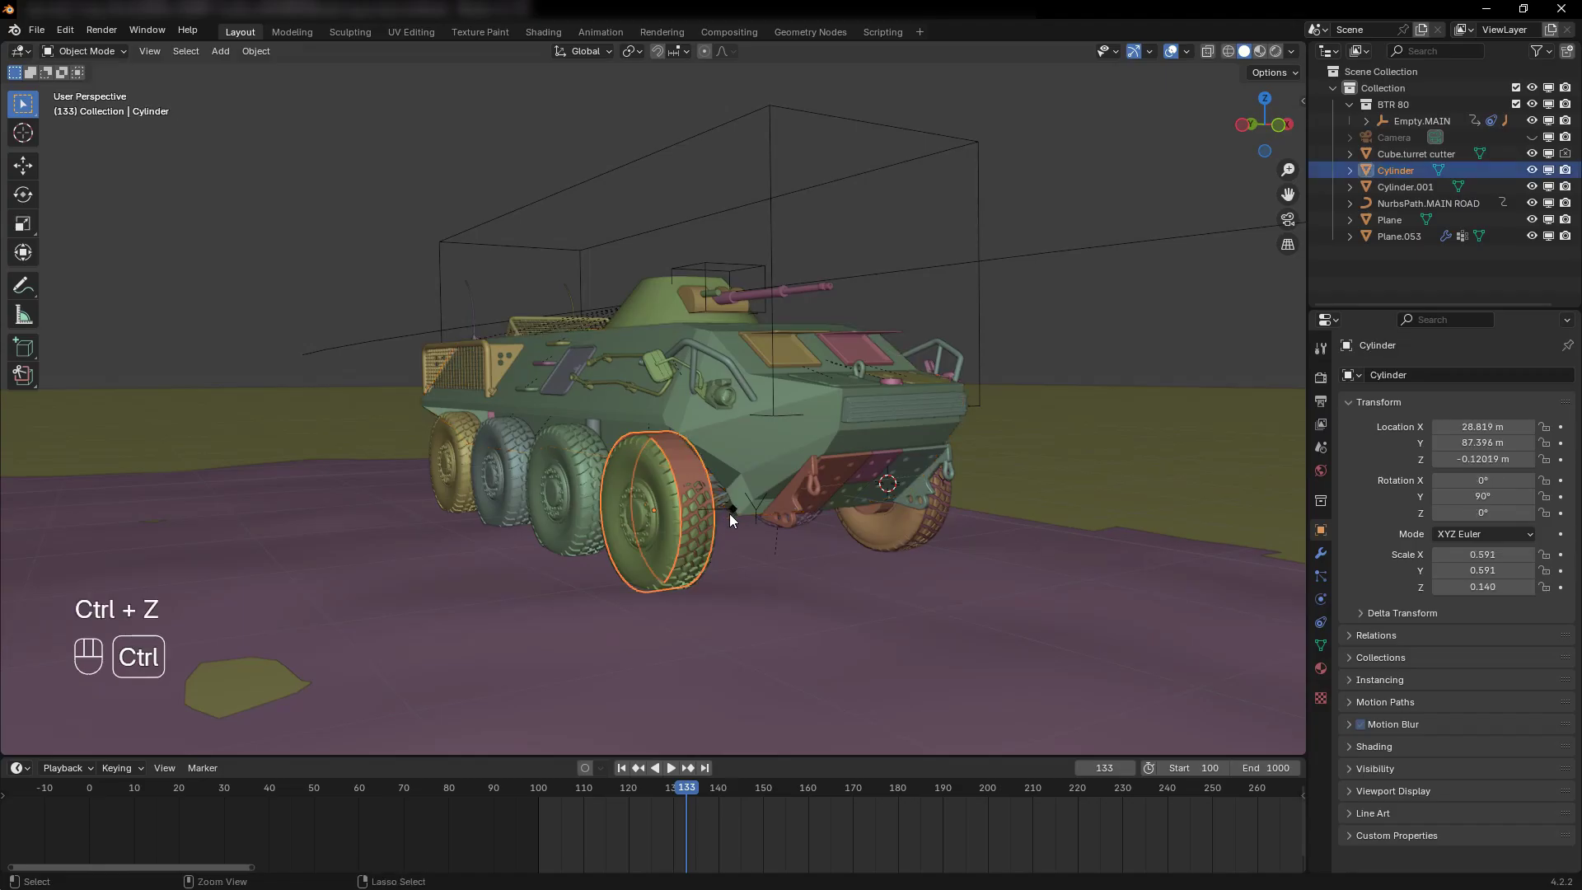
left_click(734, 507, "shift")
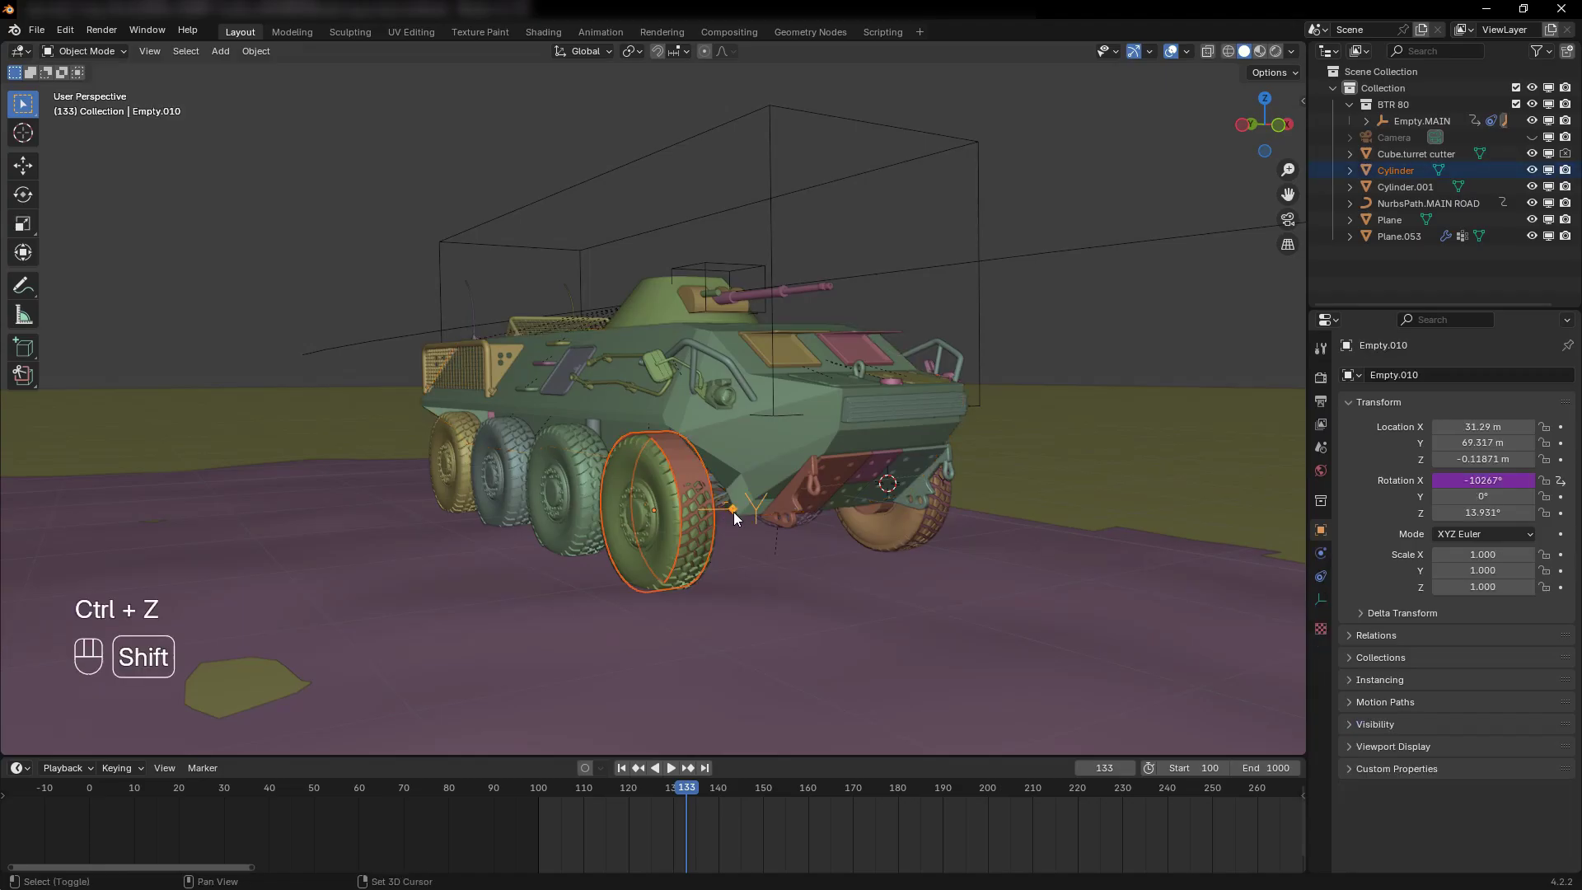
key("ctrl+p")
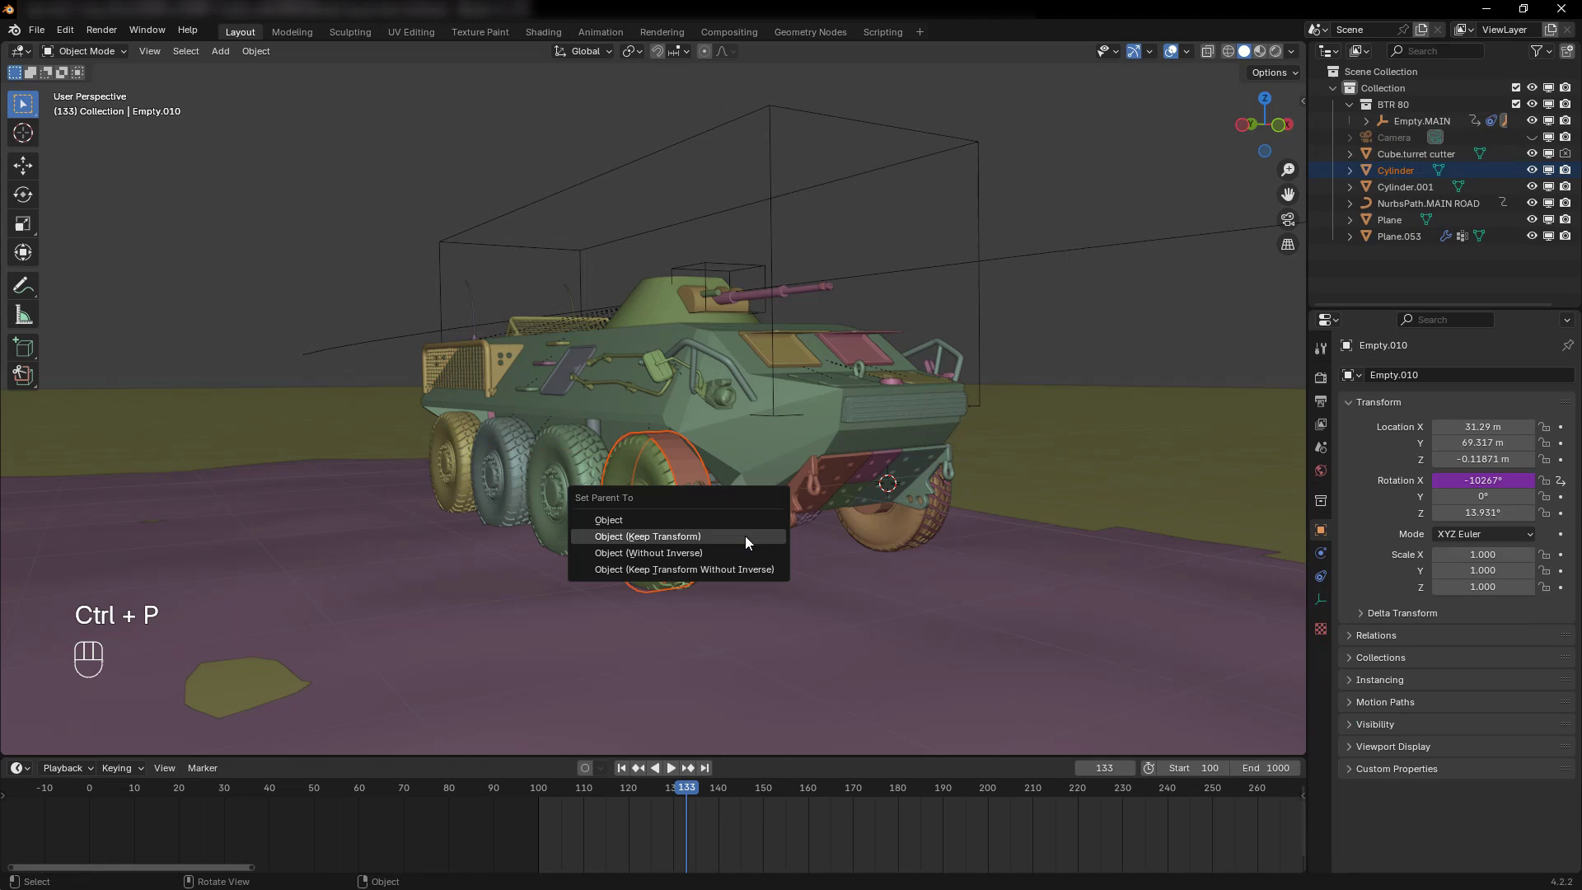
left_click(649, 536)
middle_click_drag(757, 532, 921, 586)
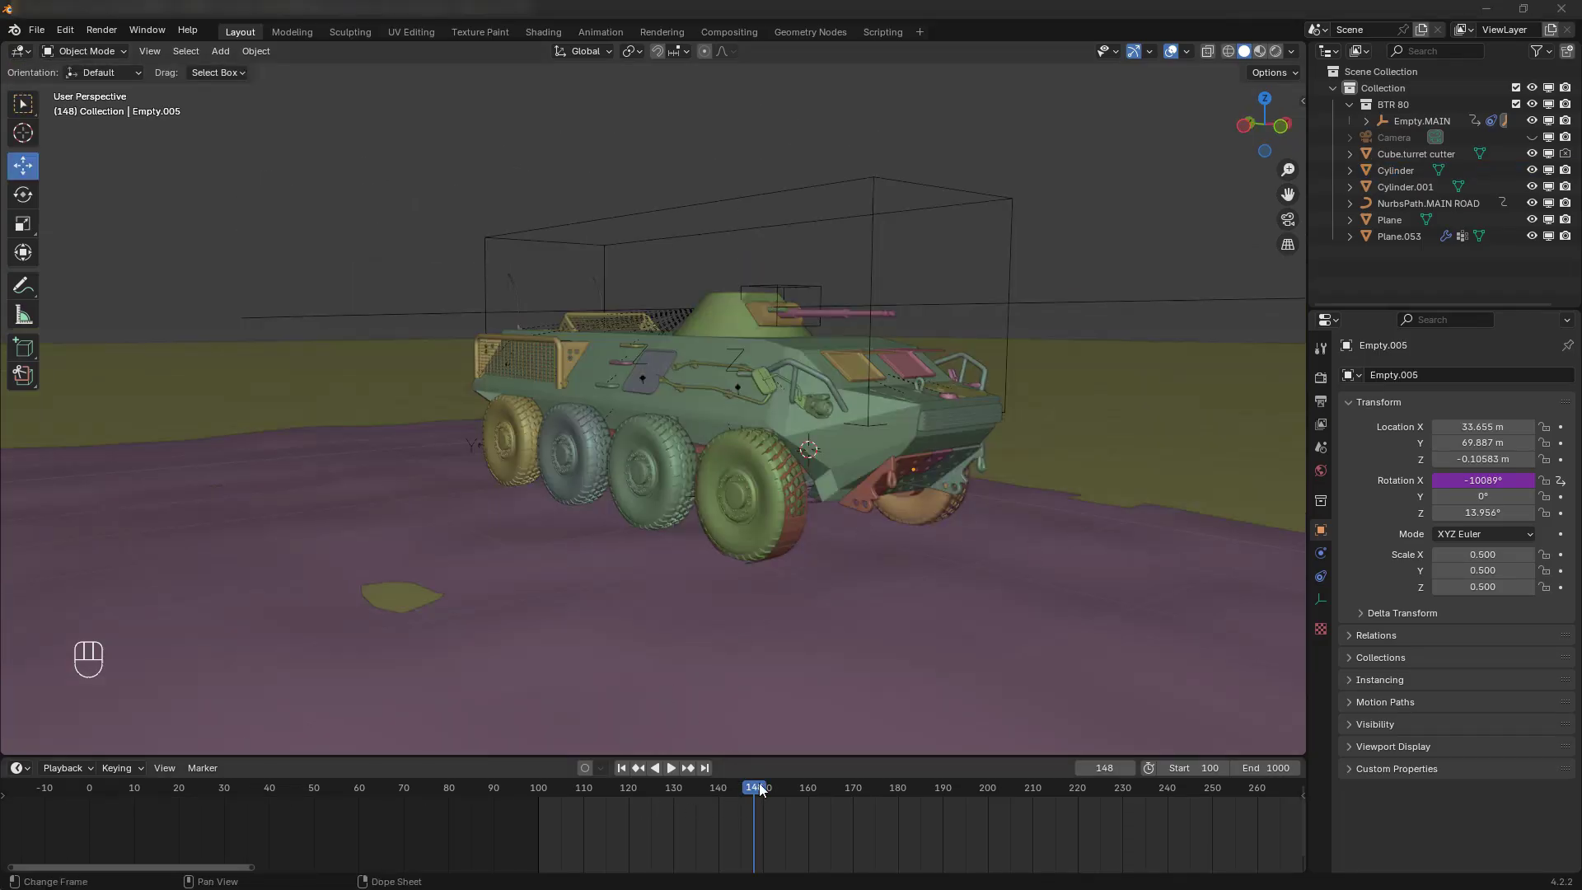
Play the animation and scrub back to frames 152 and 140 to review the drive
key("space")
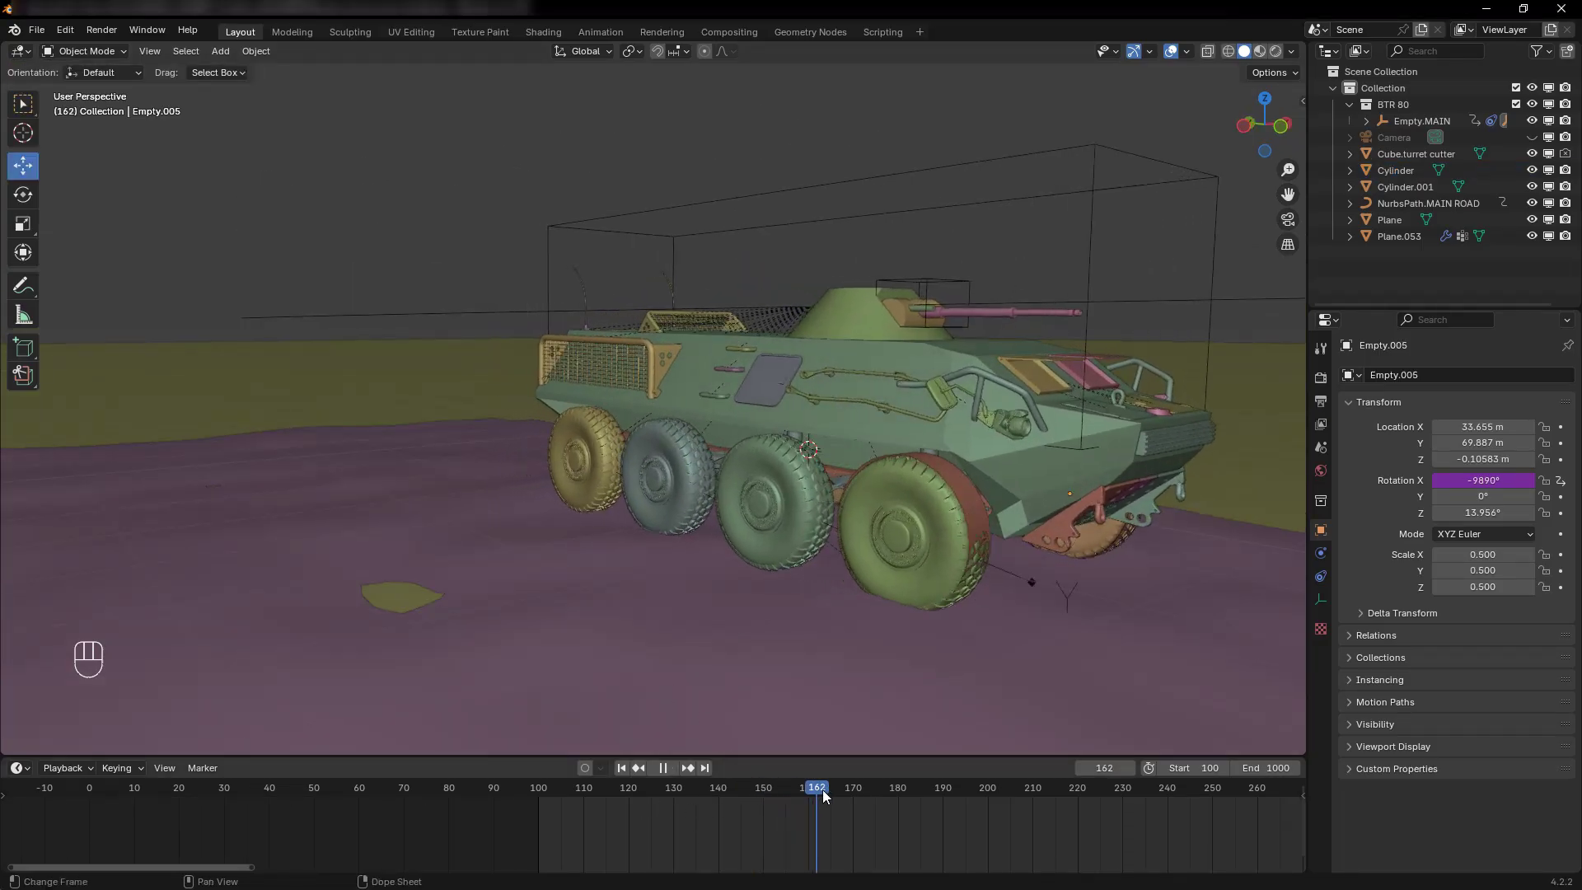
left_click_drag(823, 793, 773, 789)
key("space")
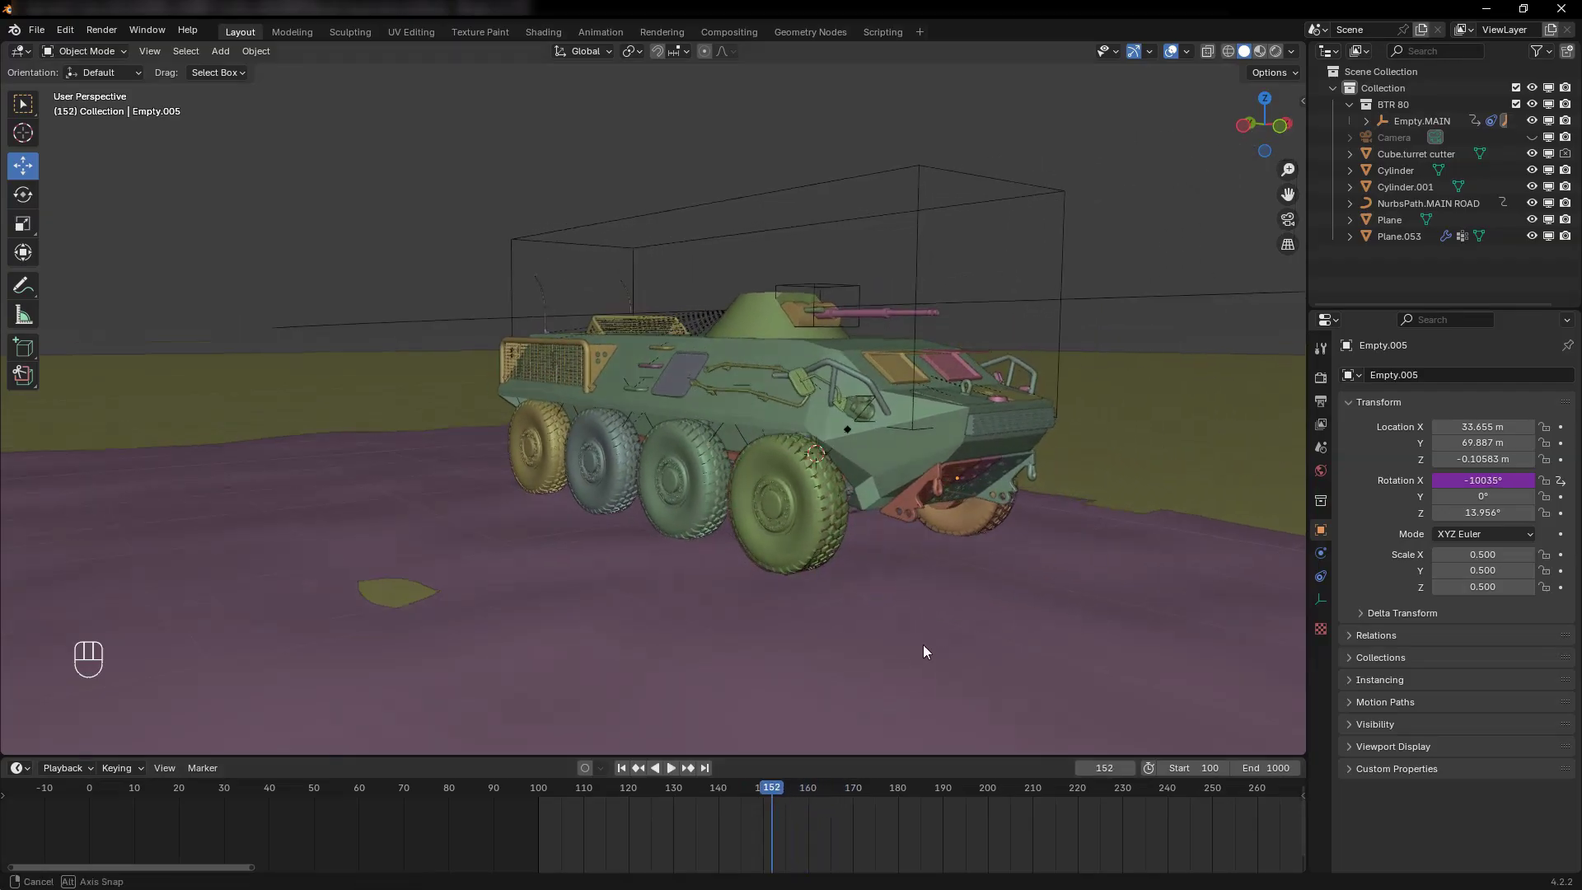
middle_click_drag(922, 651, 763, 628)
mouse_move(763, 787)
left_mouse_down()
mouse_move(719, 792)
mouse_move(780, 791)
mouse_move(721, 791)
mouse_move(766, 792)
left_mouse_up()
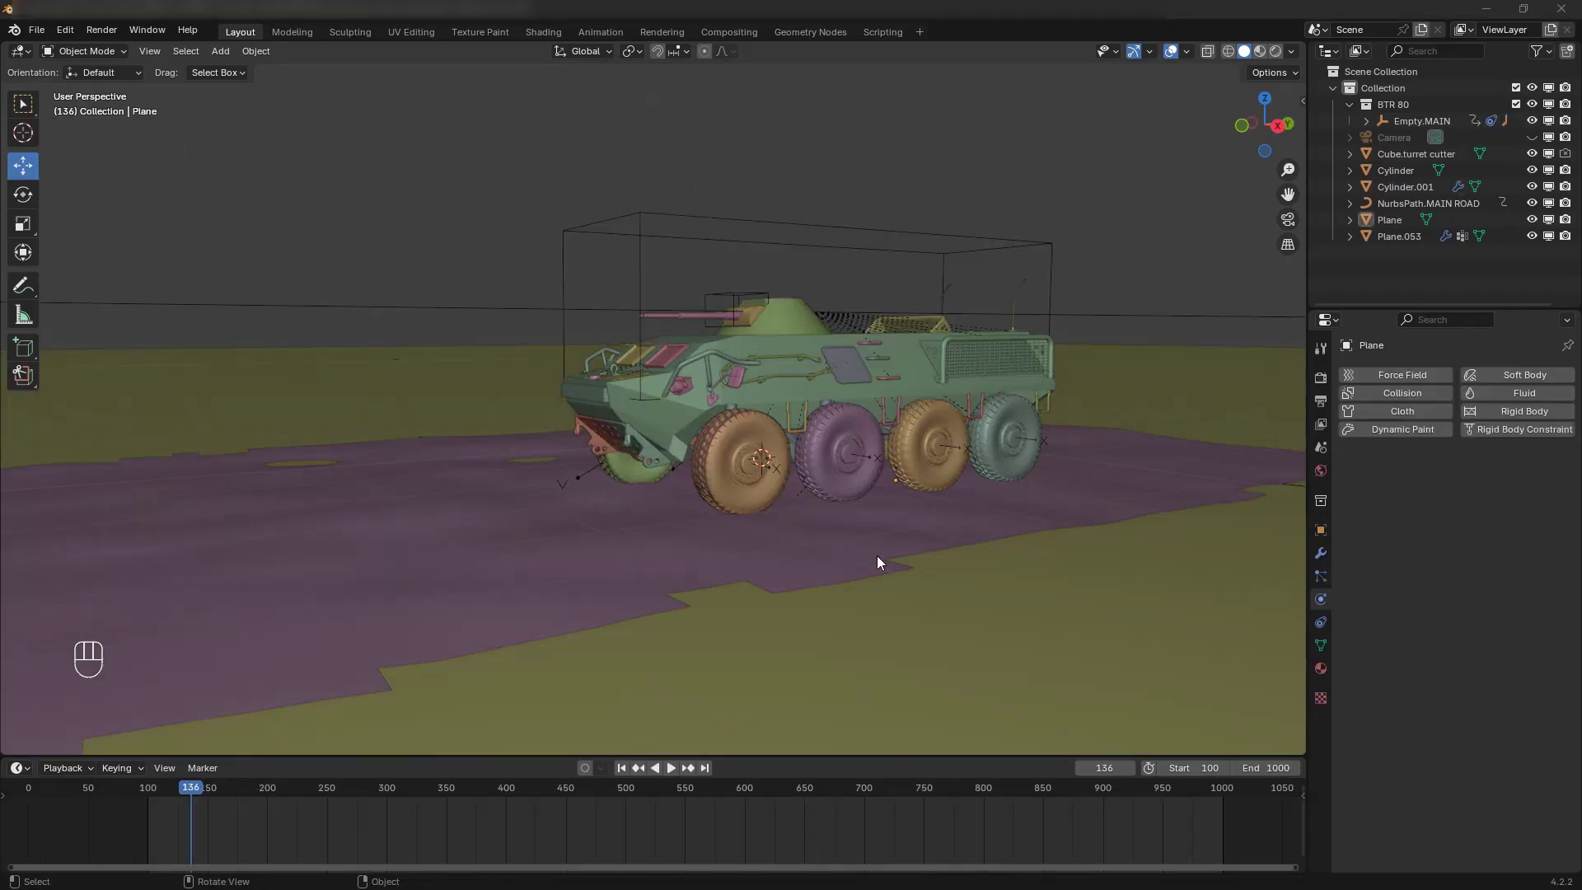
In the Outliner, rename Cylinder to emitter_right and Cylinder.001 to emitter left
left_click(1396, 171)
double_click(1396, 172)
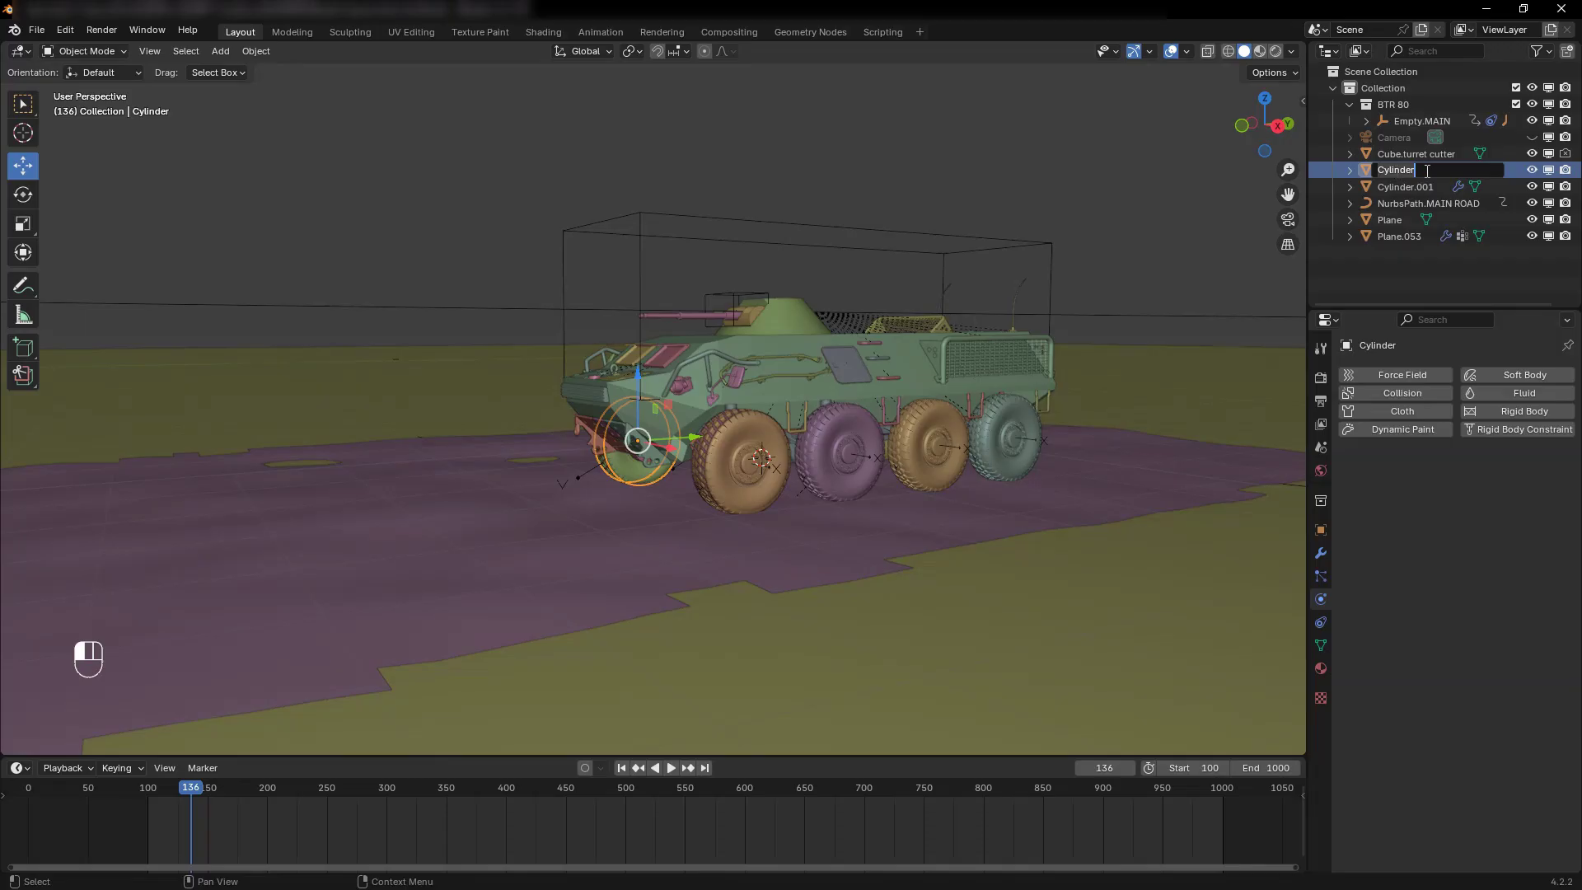
type("emitter")
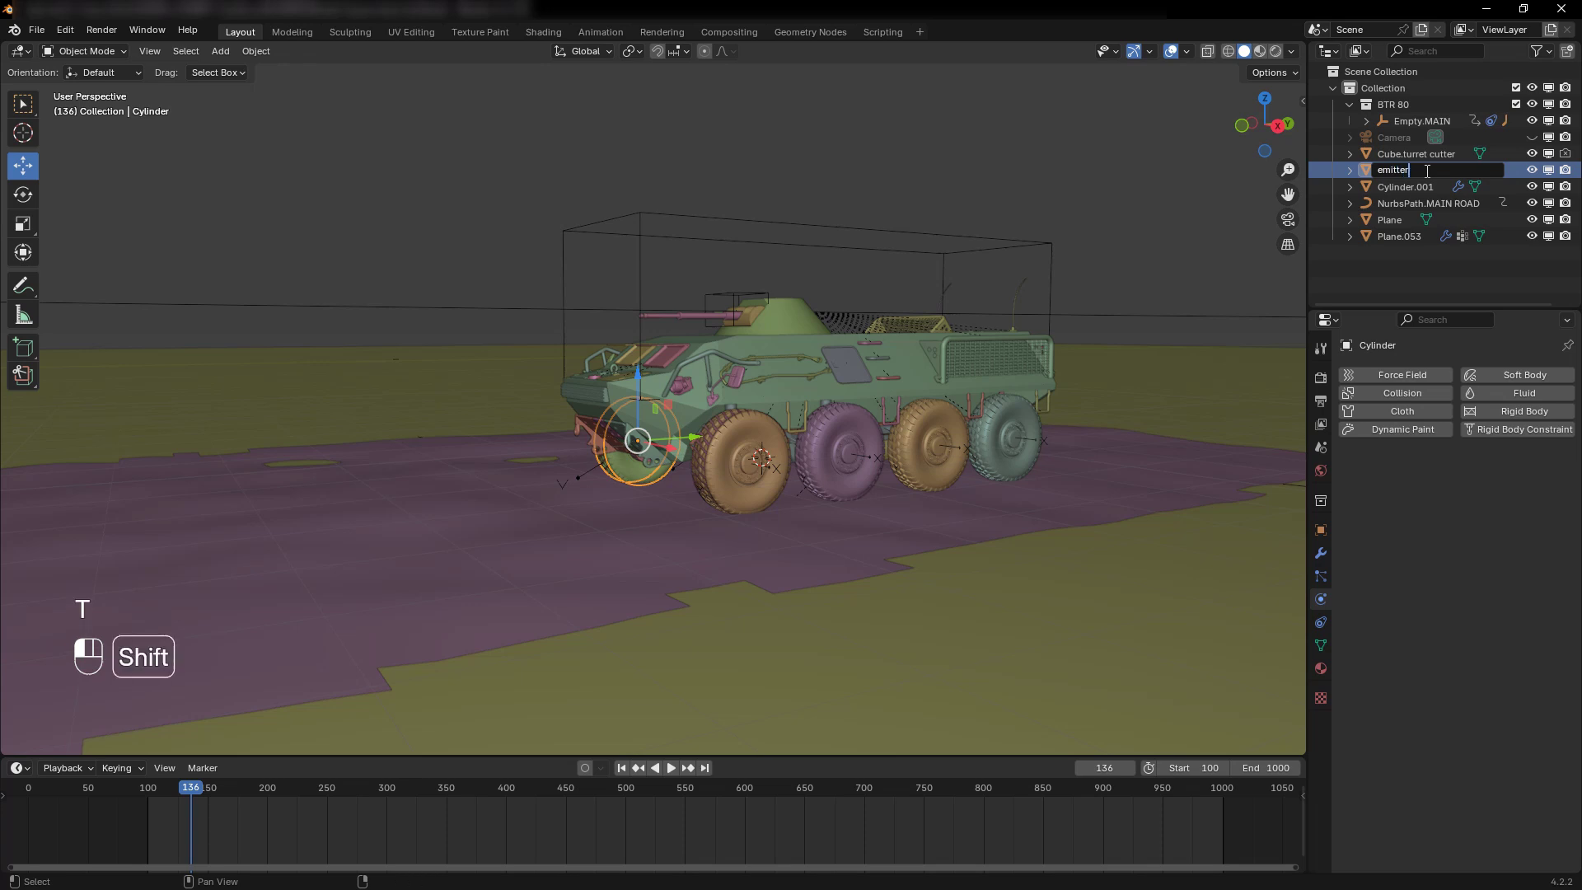
type("_right")
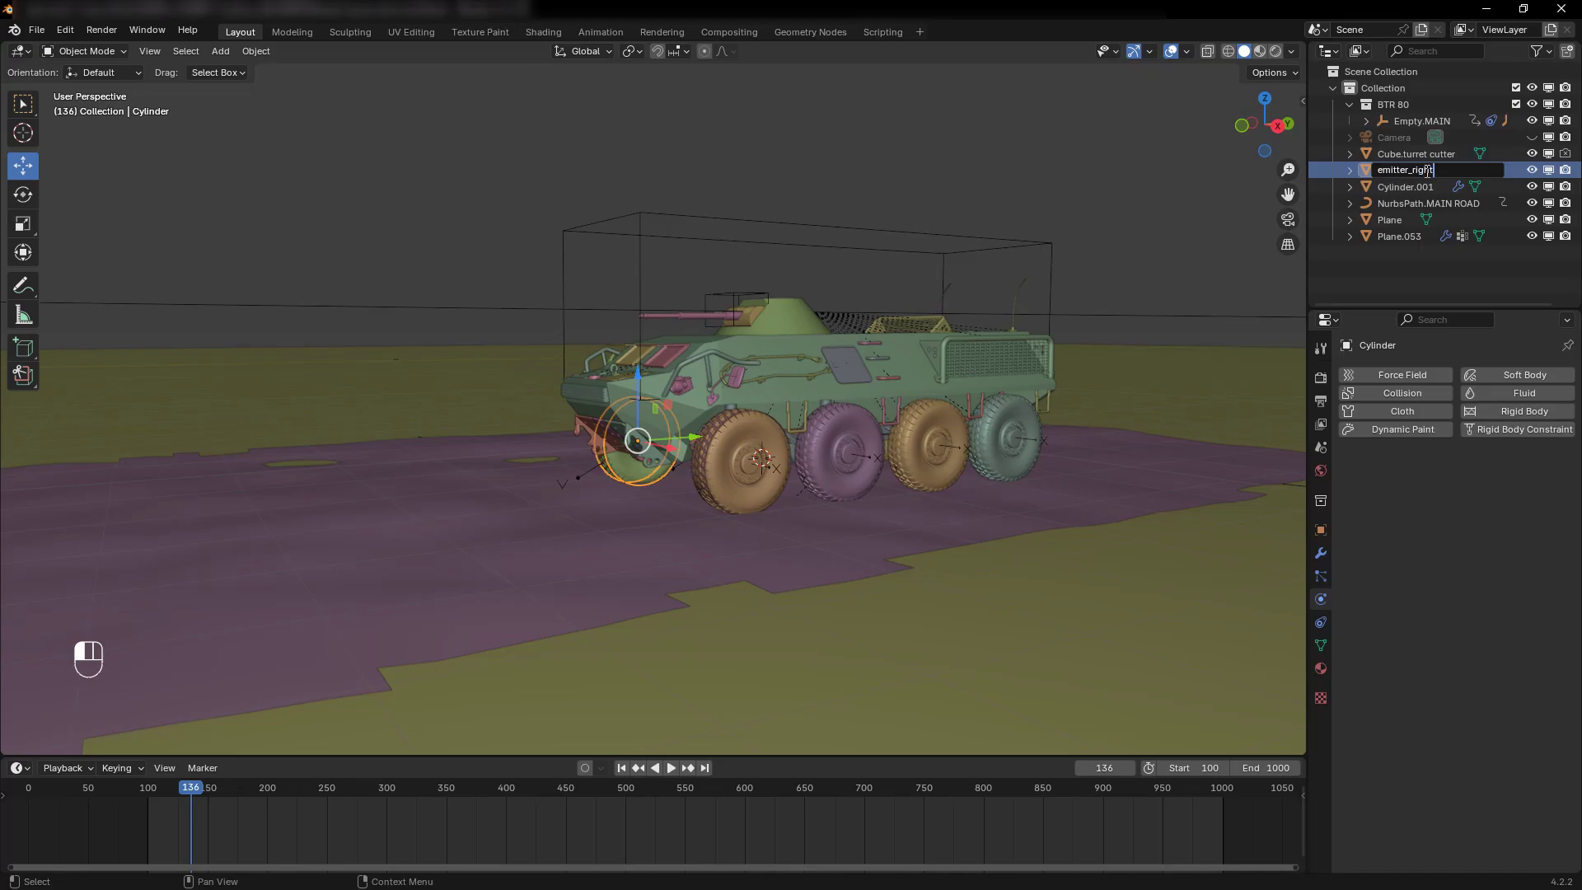
key("Return")
left_click(1426, 171)
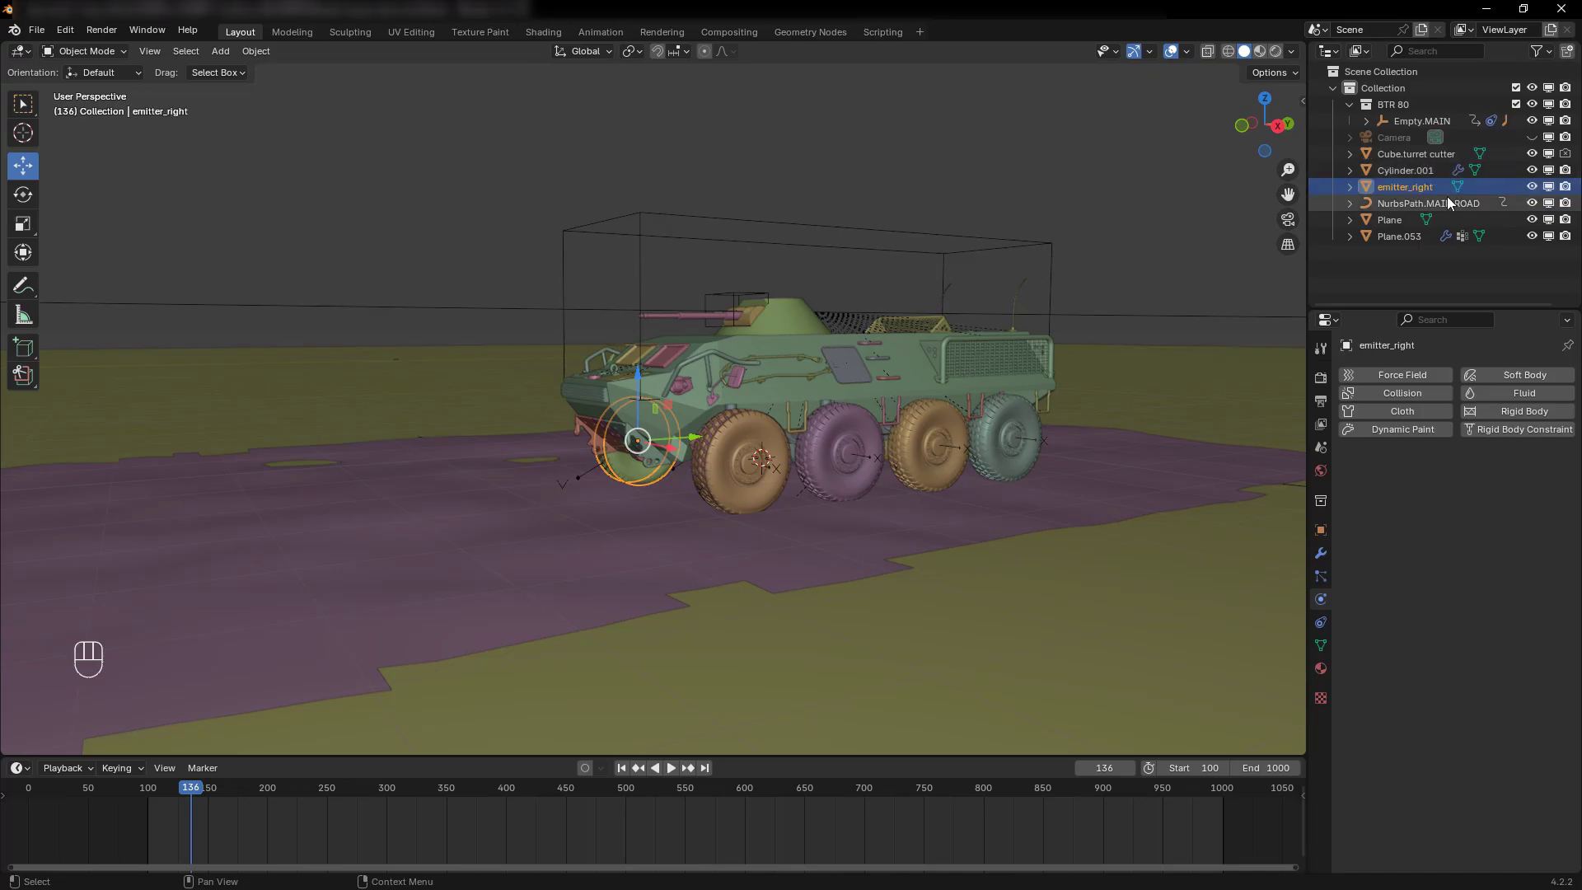
double_click(1424, 169)
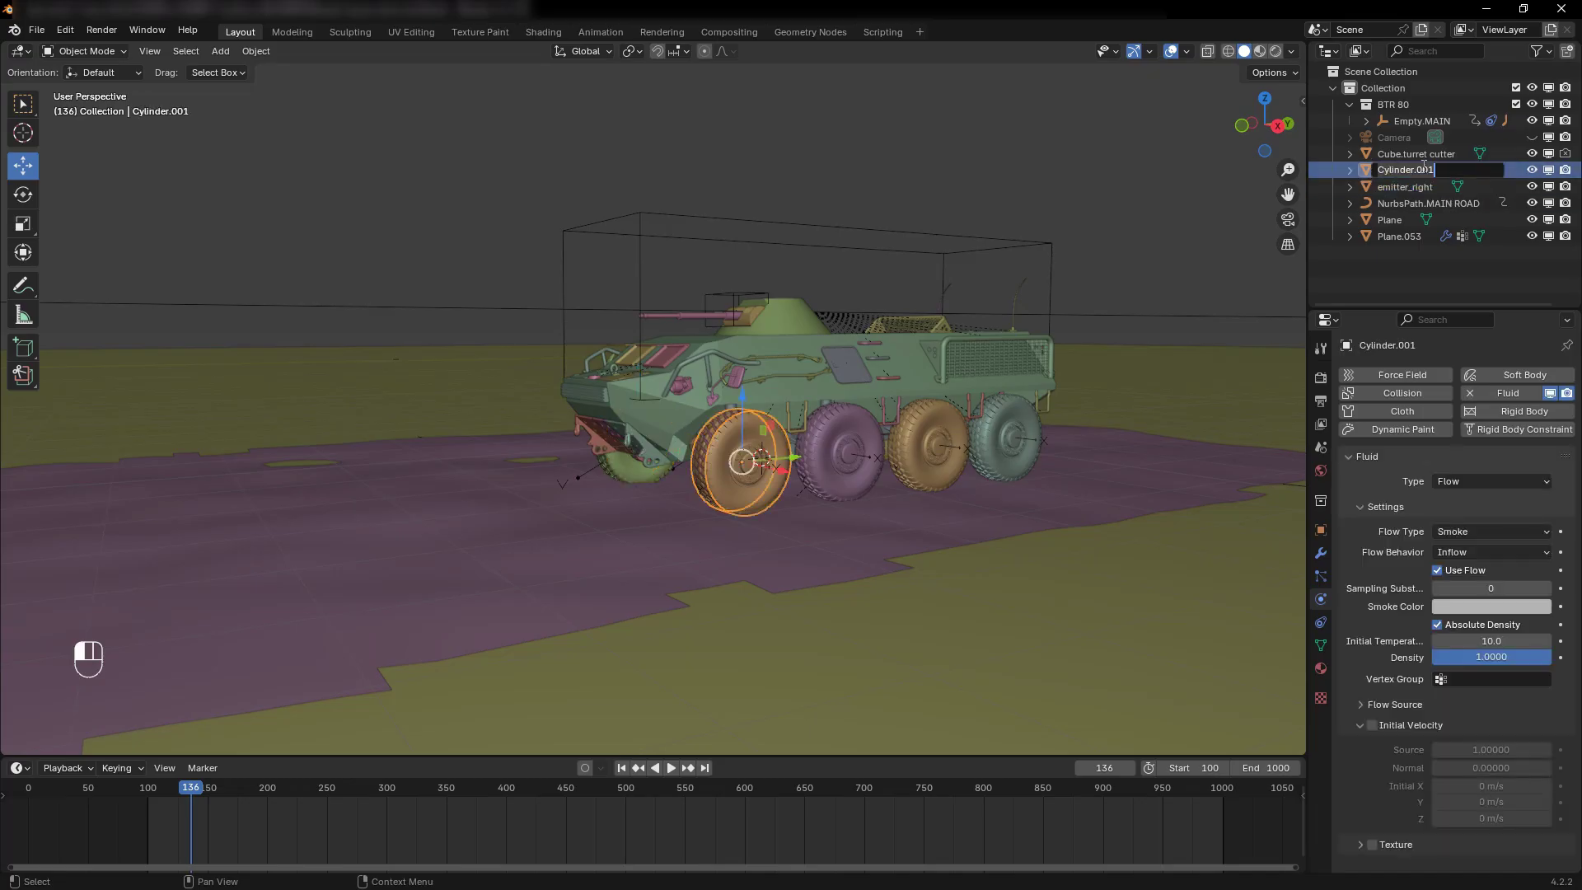
type("emitter left")
key("Return")
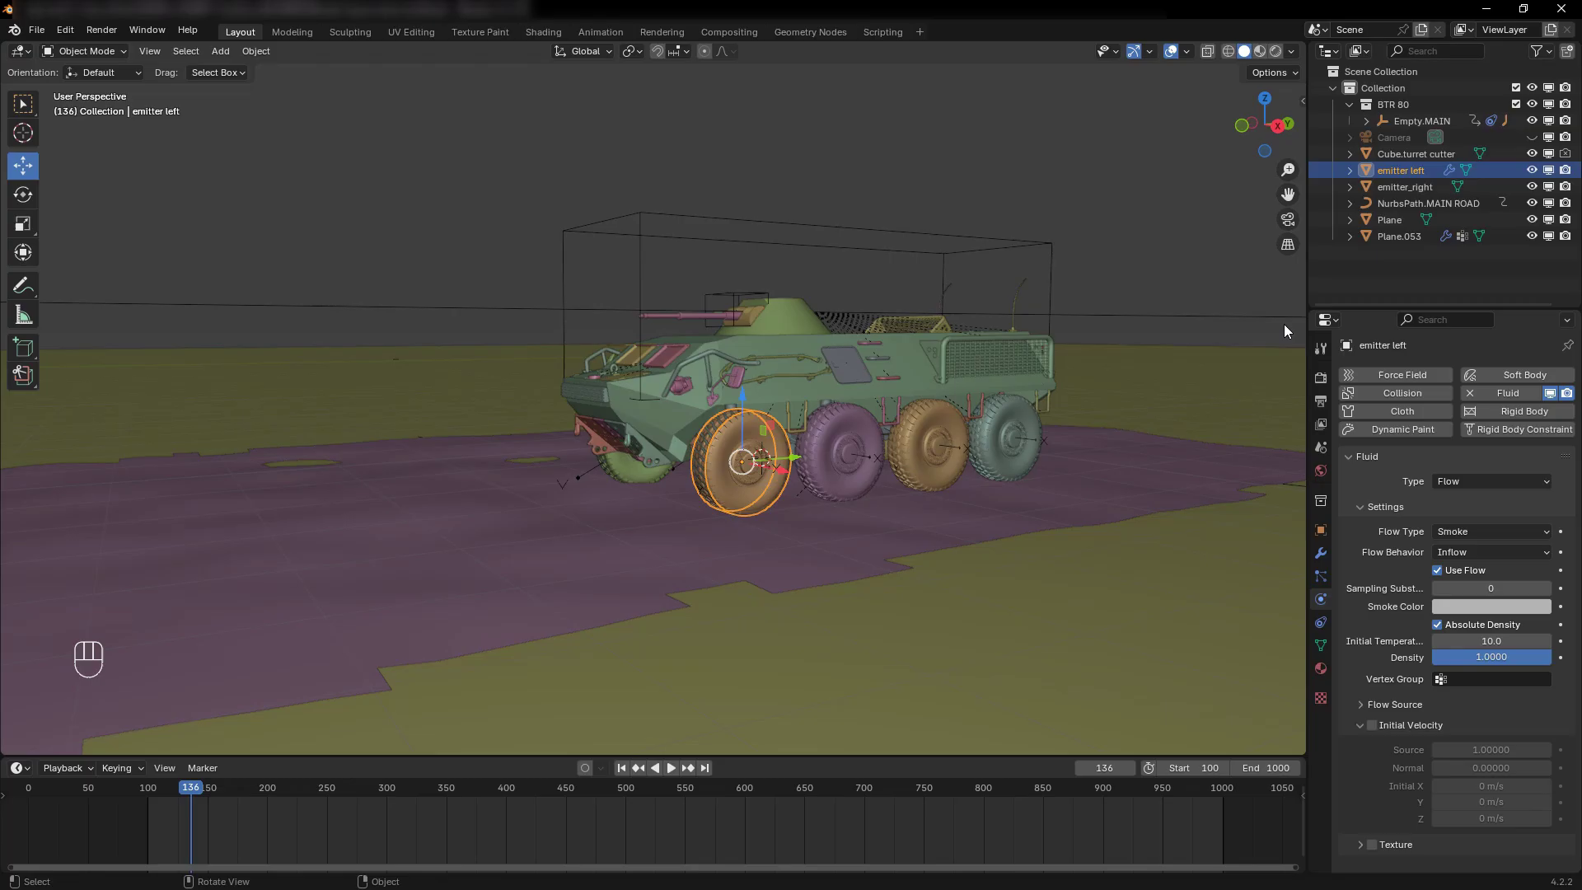
Add Fluid physics to emitter_right and set its type to Flow
left_click(1089, 288)
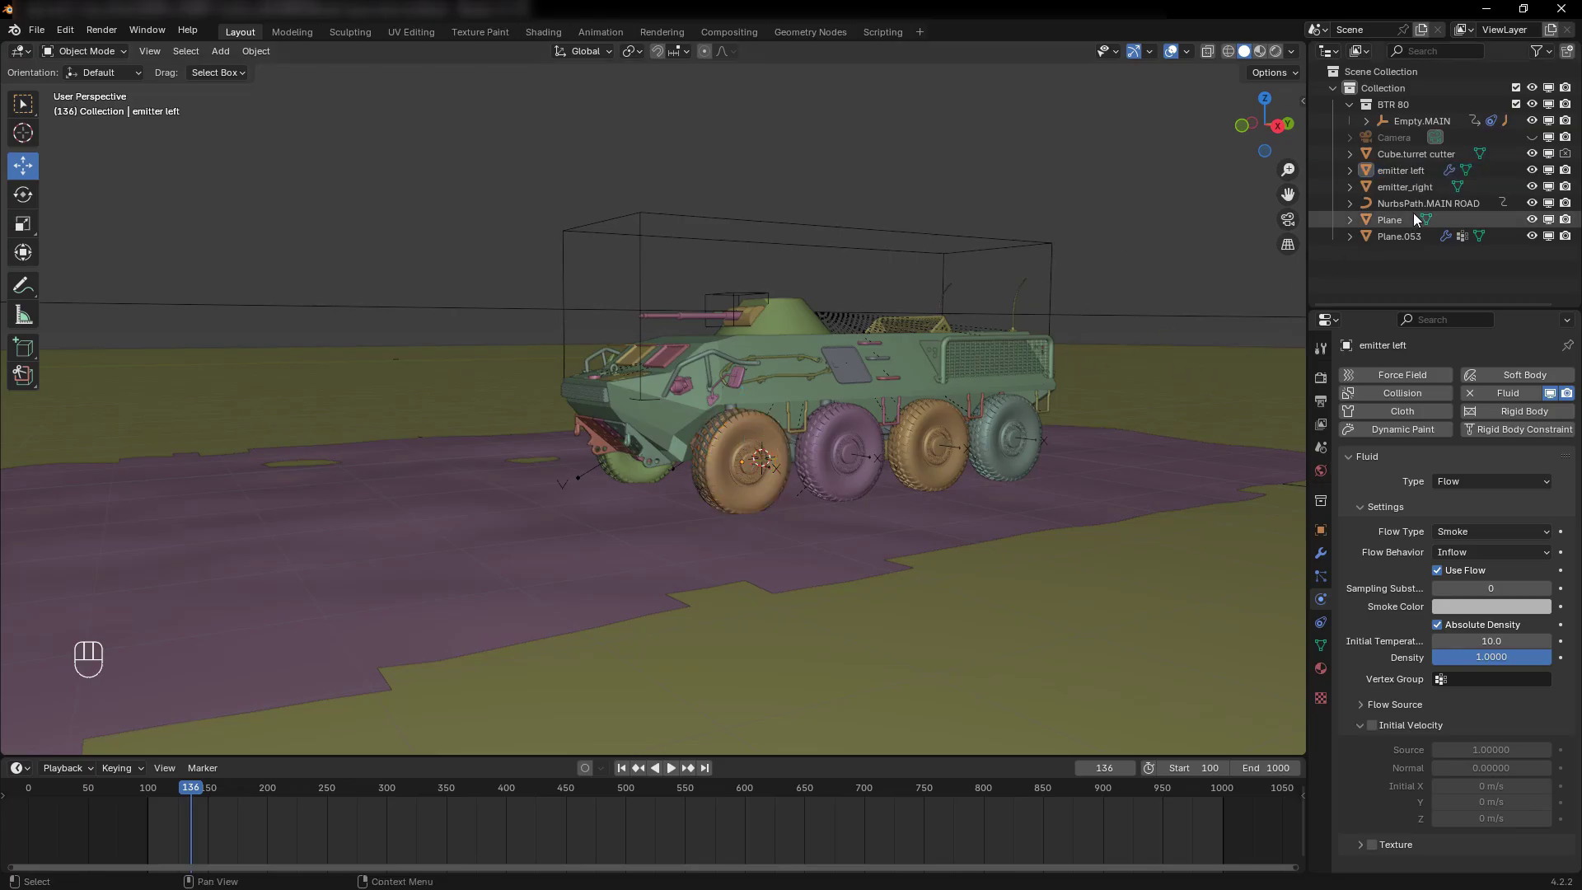
left_click(1418, 189)
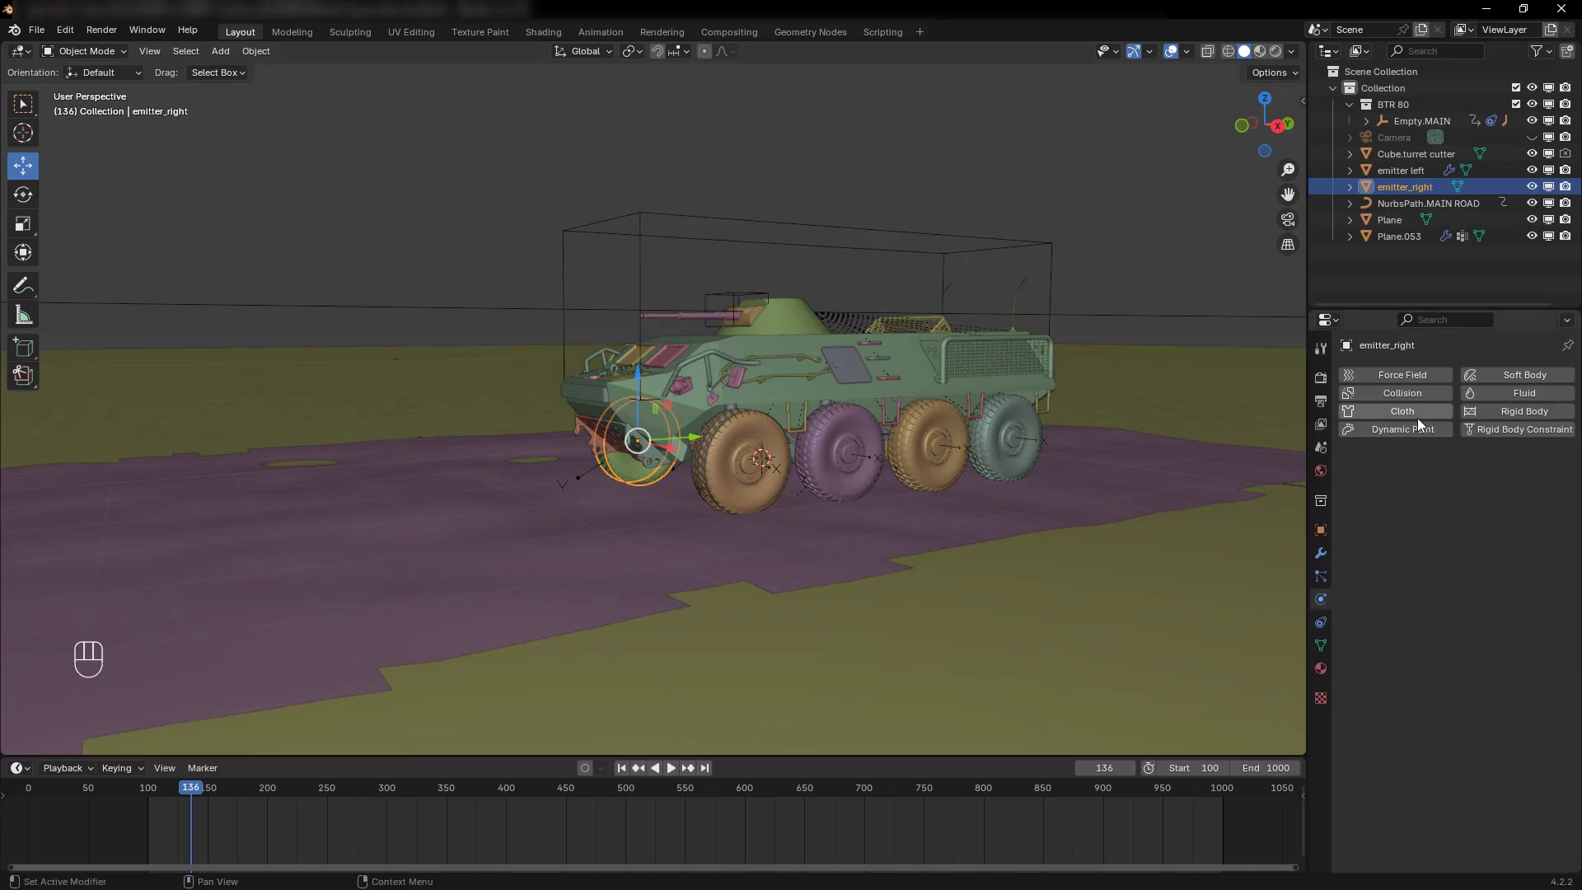
left_click(1524, 393)
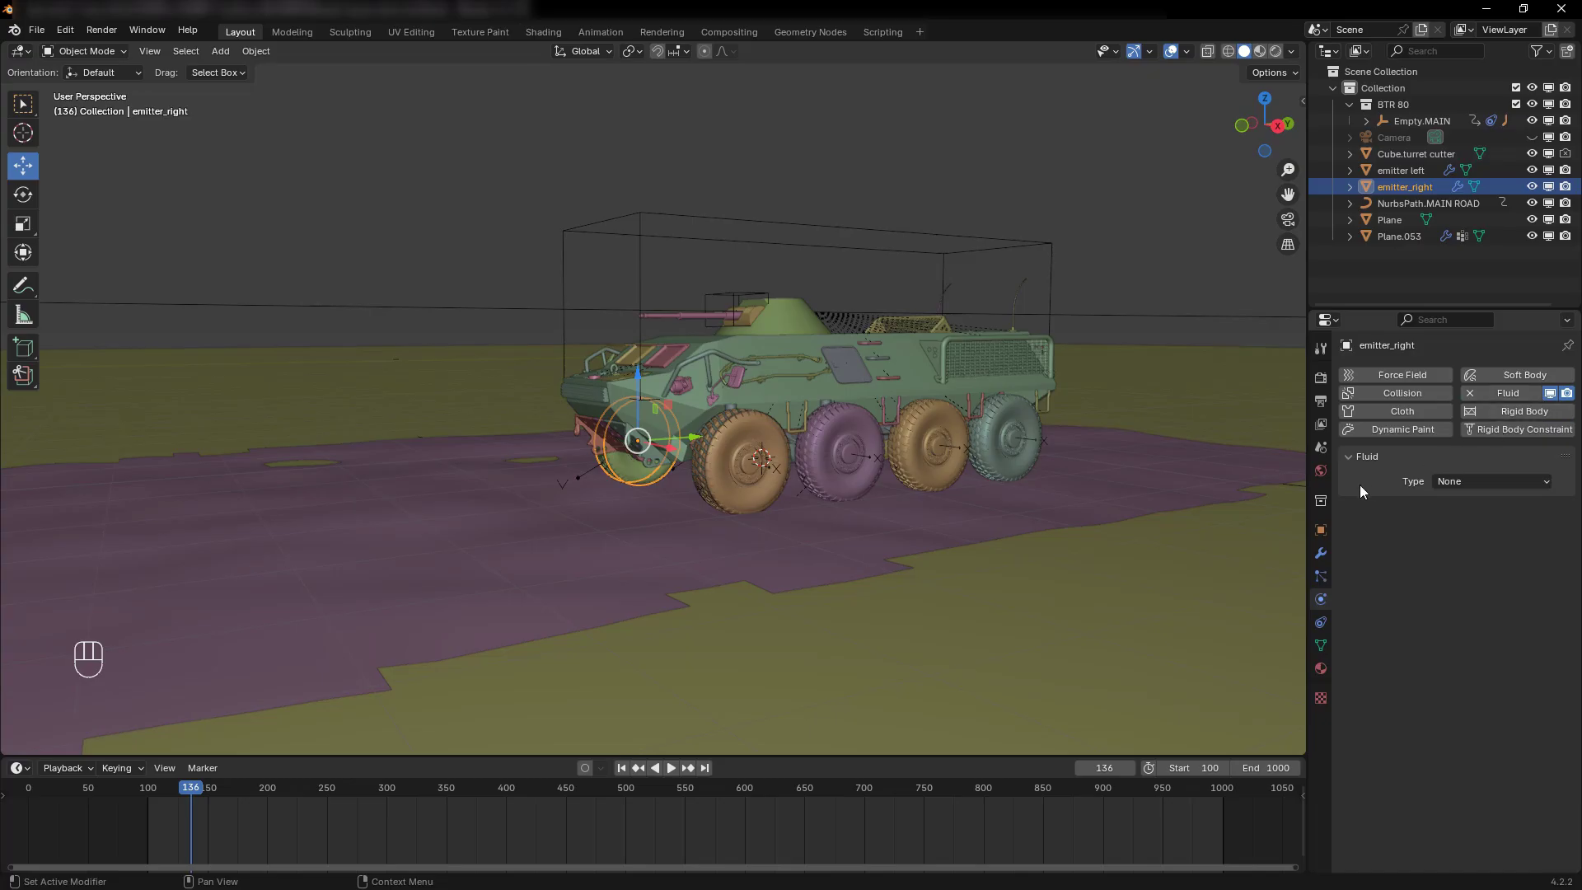
left_click(1549, 483)
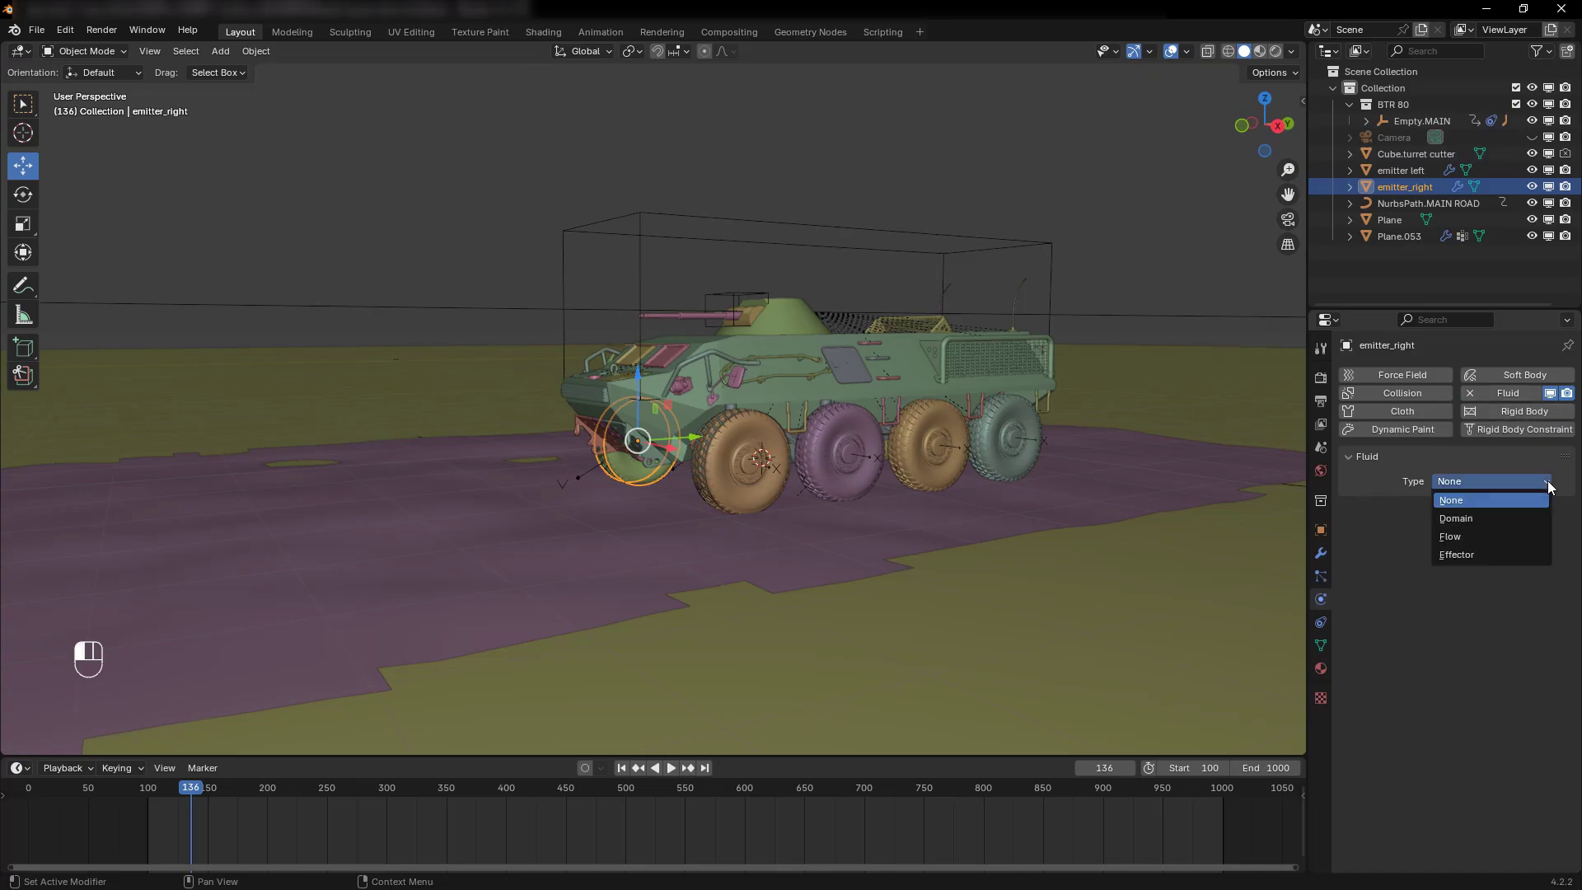
left_click(1474, 536)
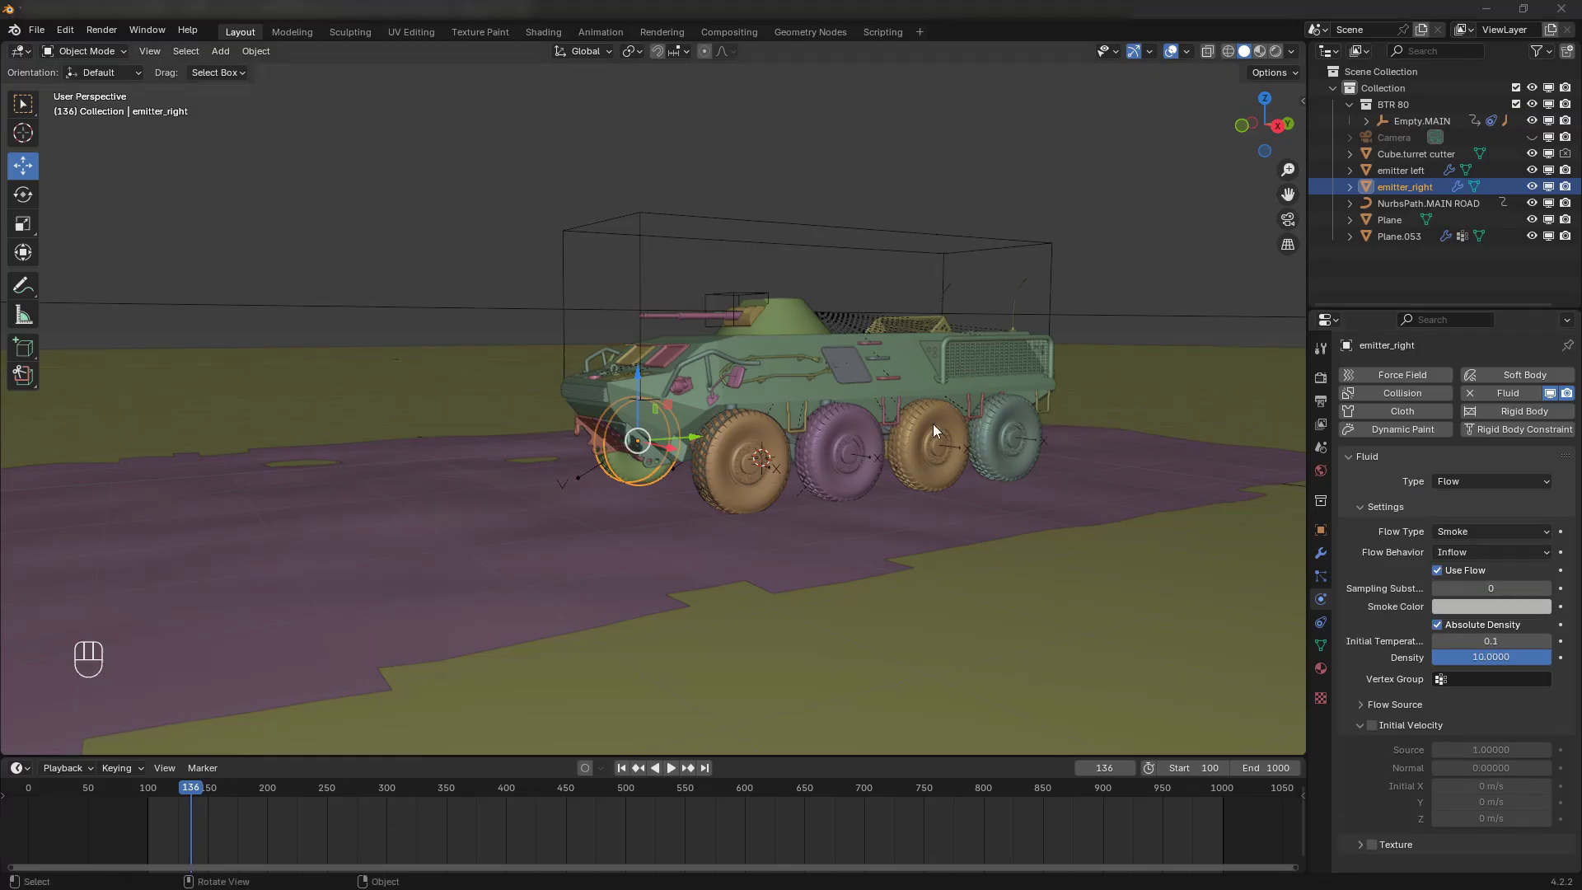
Set the flow's initial temperature to 10 and density to 0.1
double_click(1475, 643)
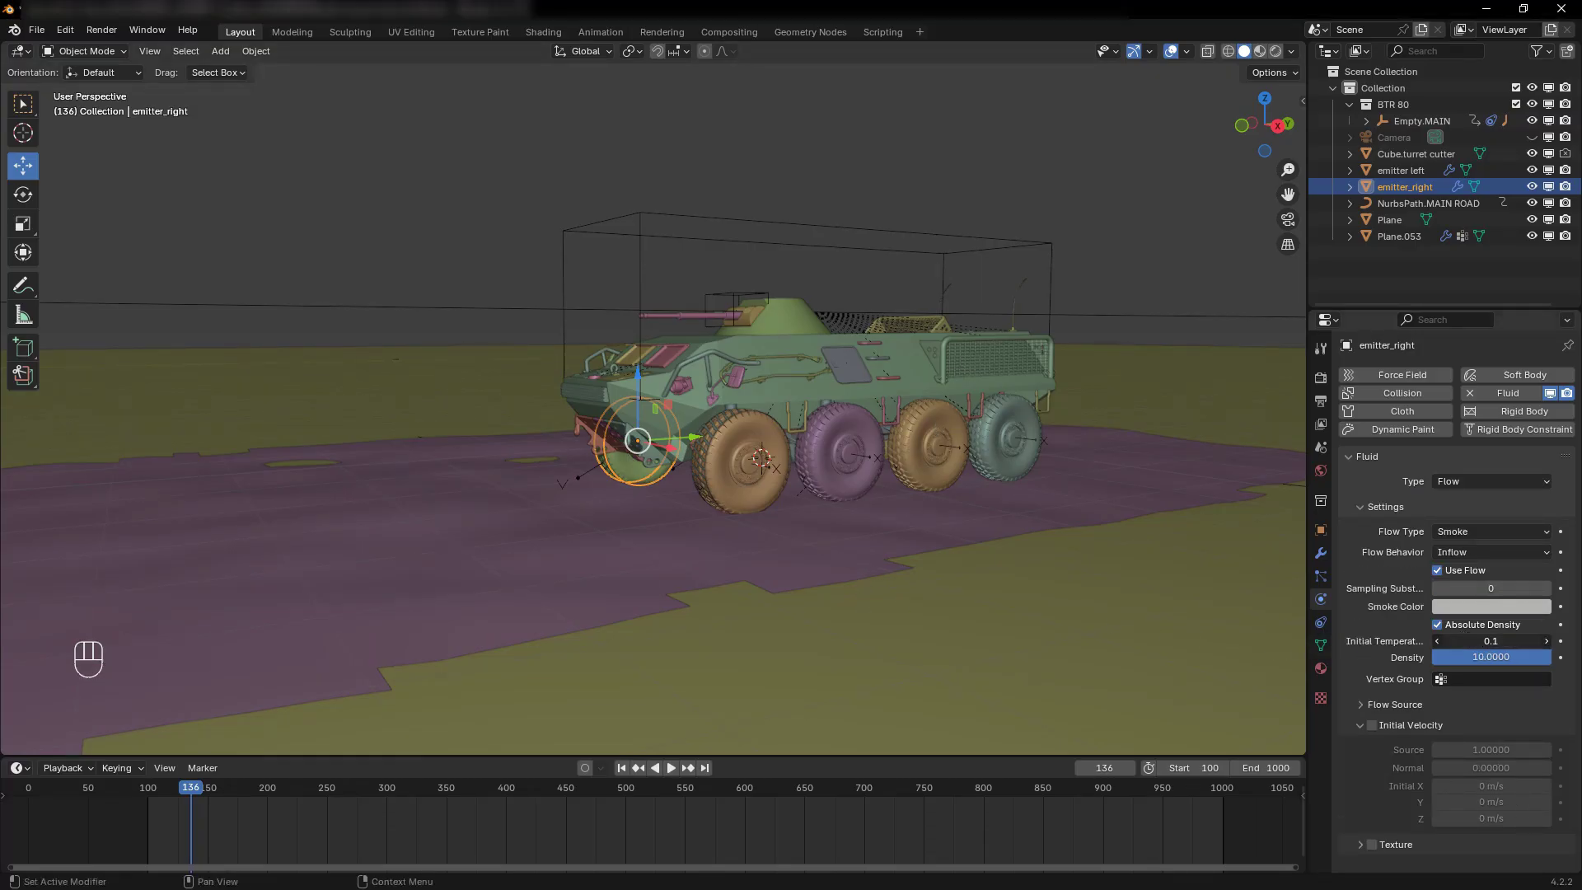
type("10")
key("Return")
double_click(1507, 656)
type("0.1")
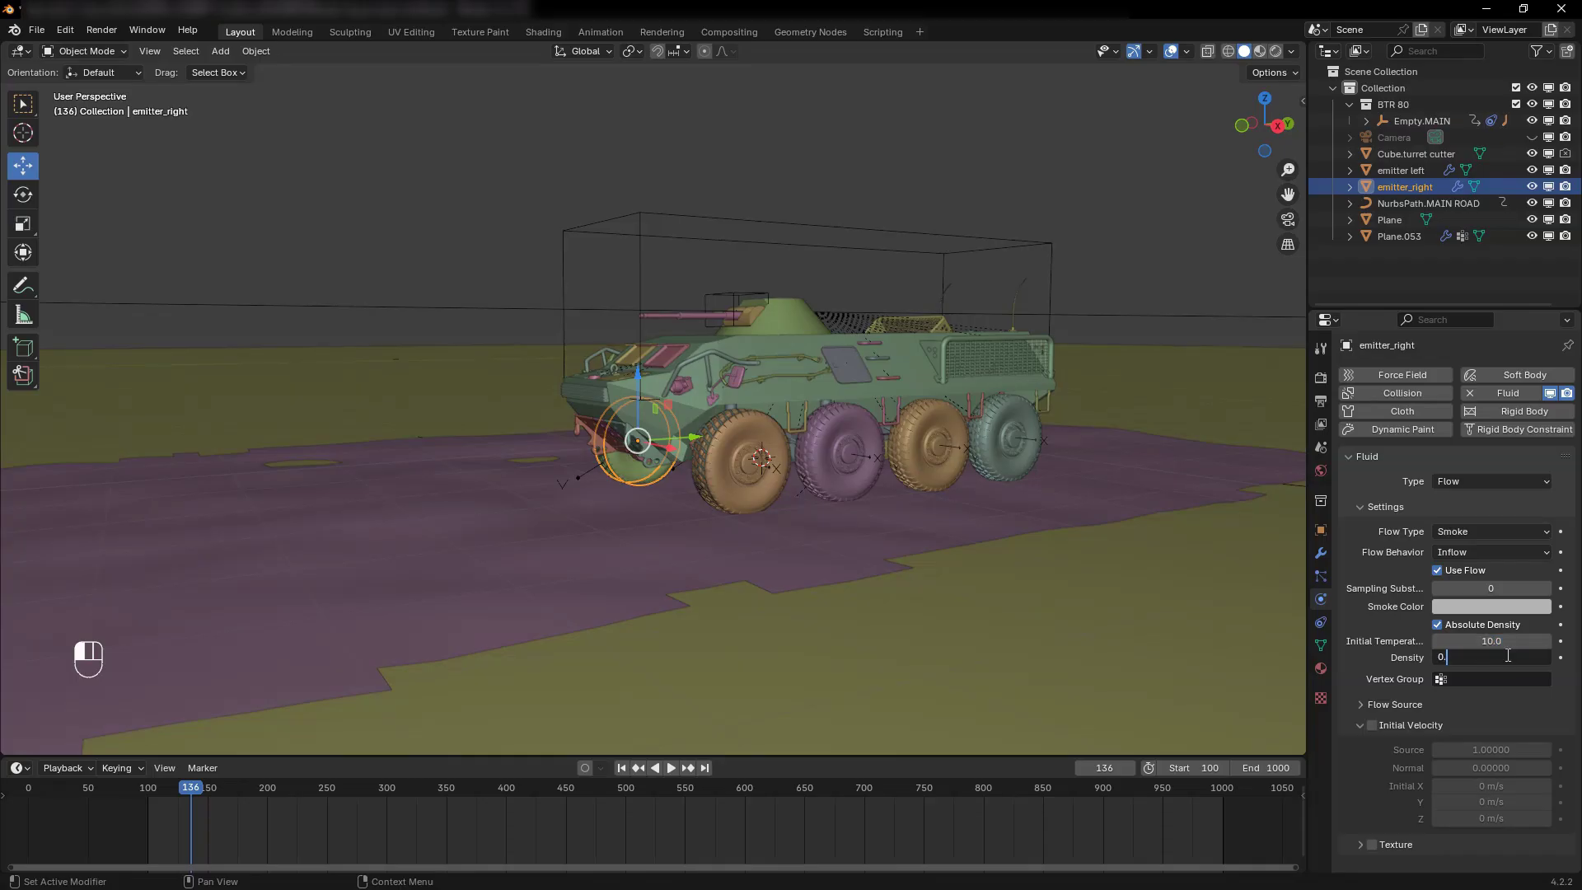
key("Return")
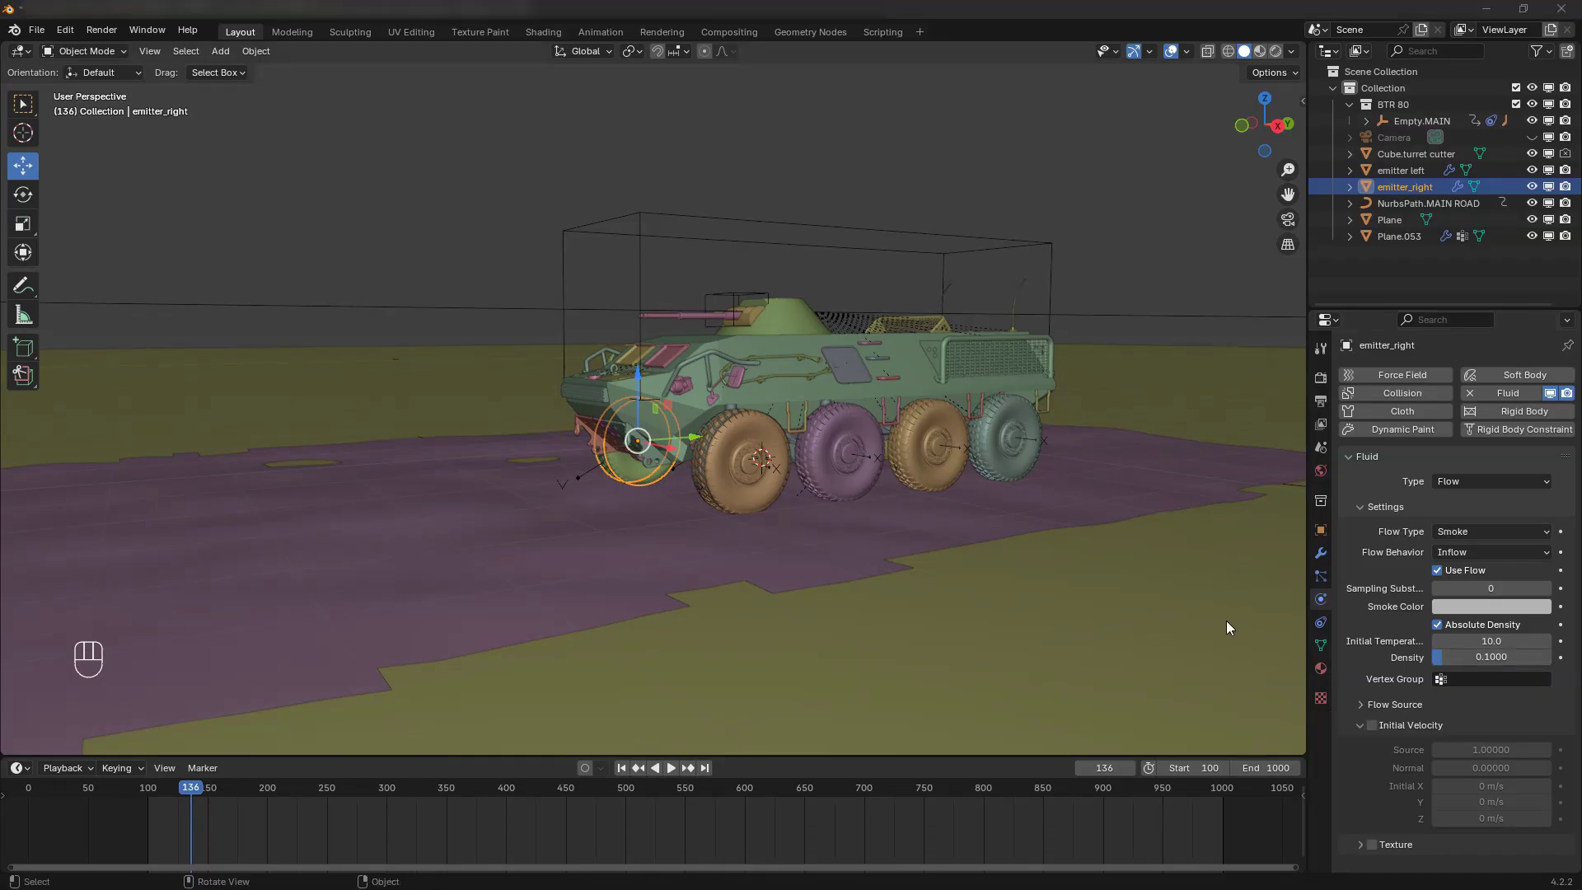
Enable Is Planar in the flow source and set surface emission to 0.1
left_click(1358, 706)
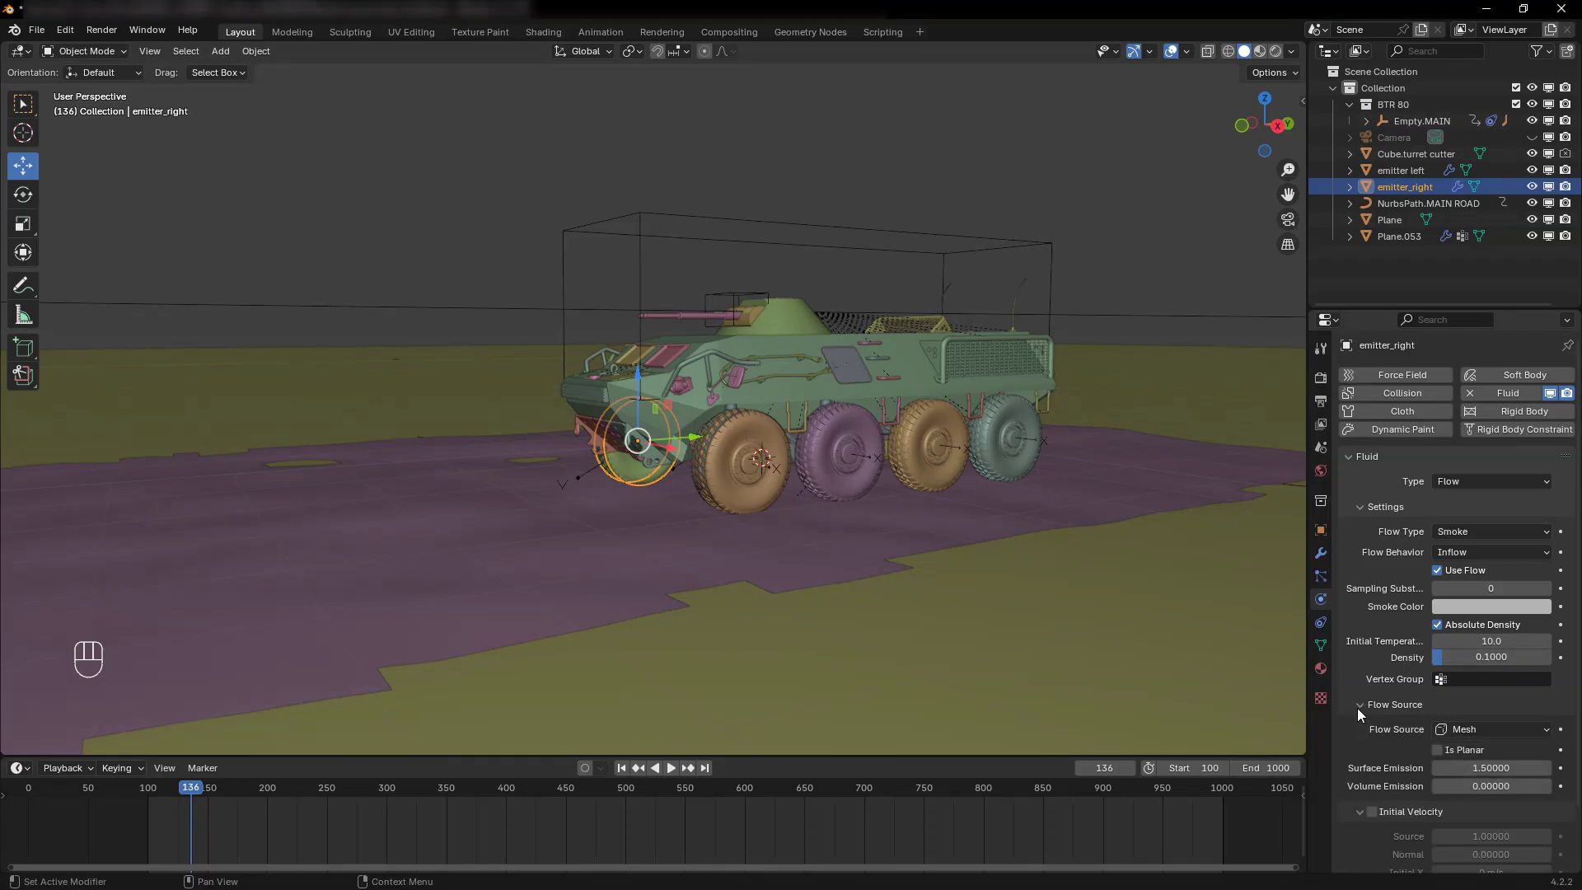
left_click(1436, 751)
left_click(1470, 768)
type("0.1")
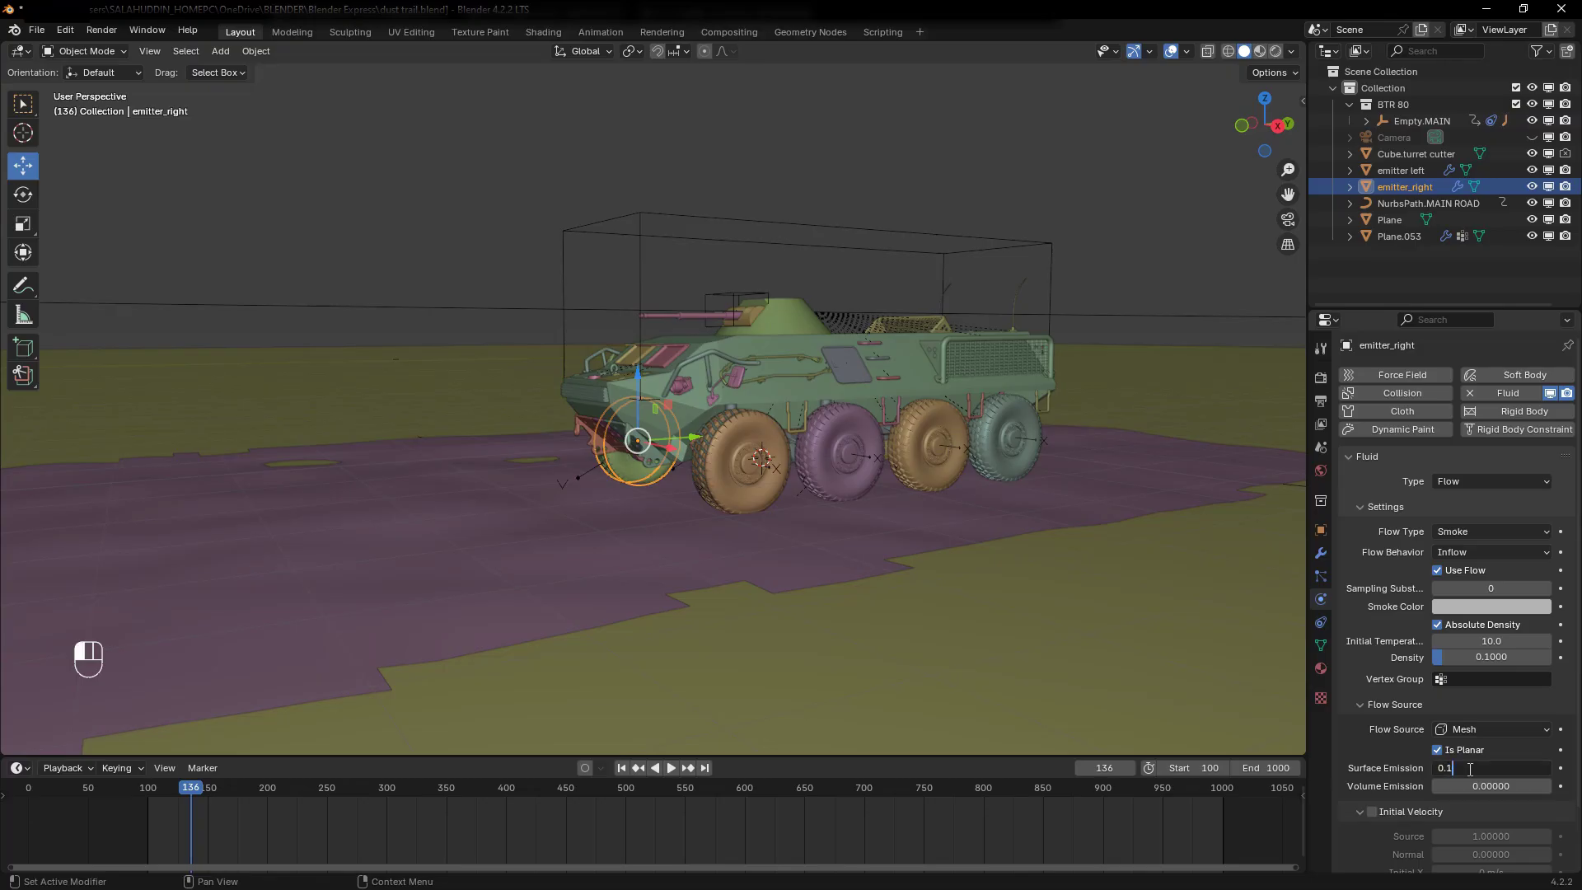
key("Return")
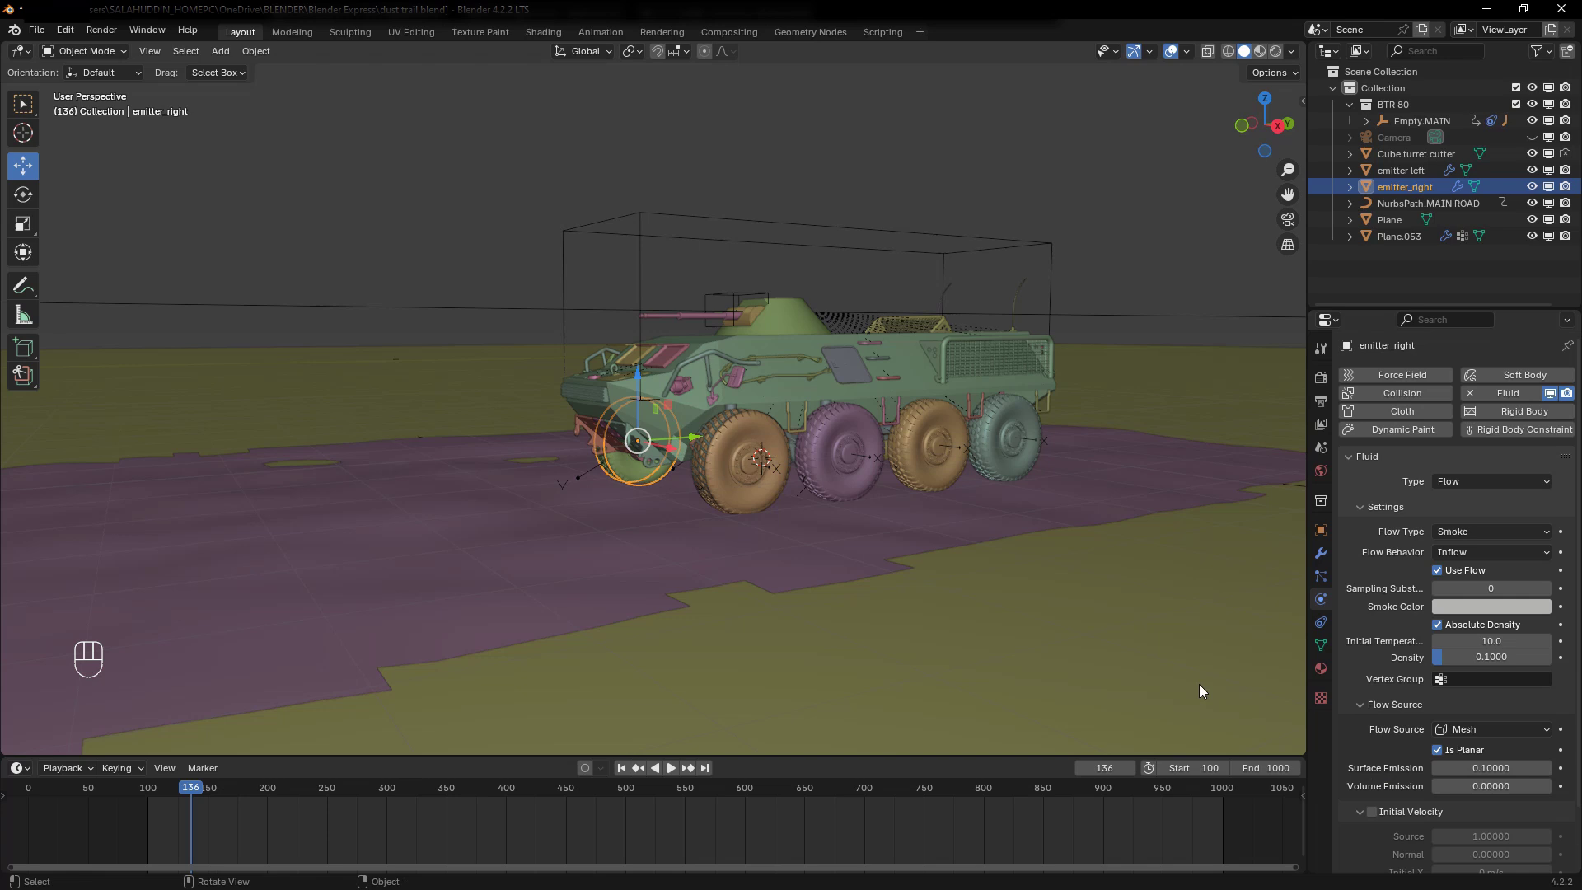
Copy emitter_right's fluid modifiers onto emitter left with Link/Transfer Data
left_click(1388, 170)
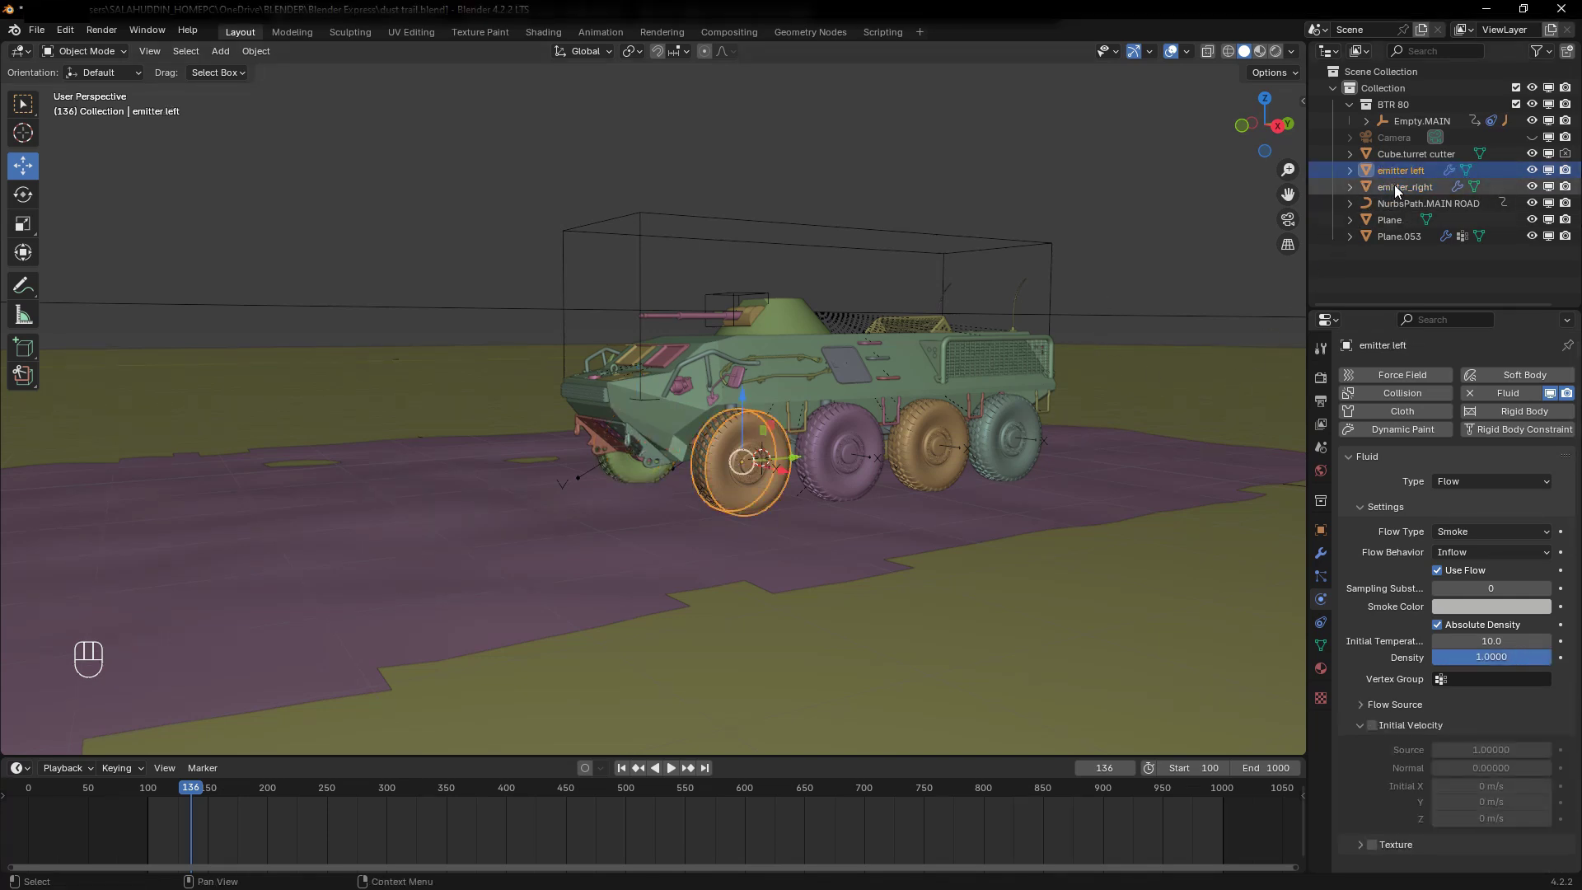
left_click(1394, 185, "ctrl")
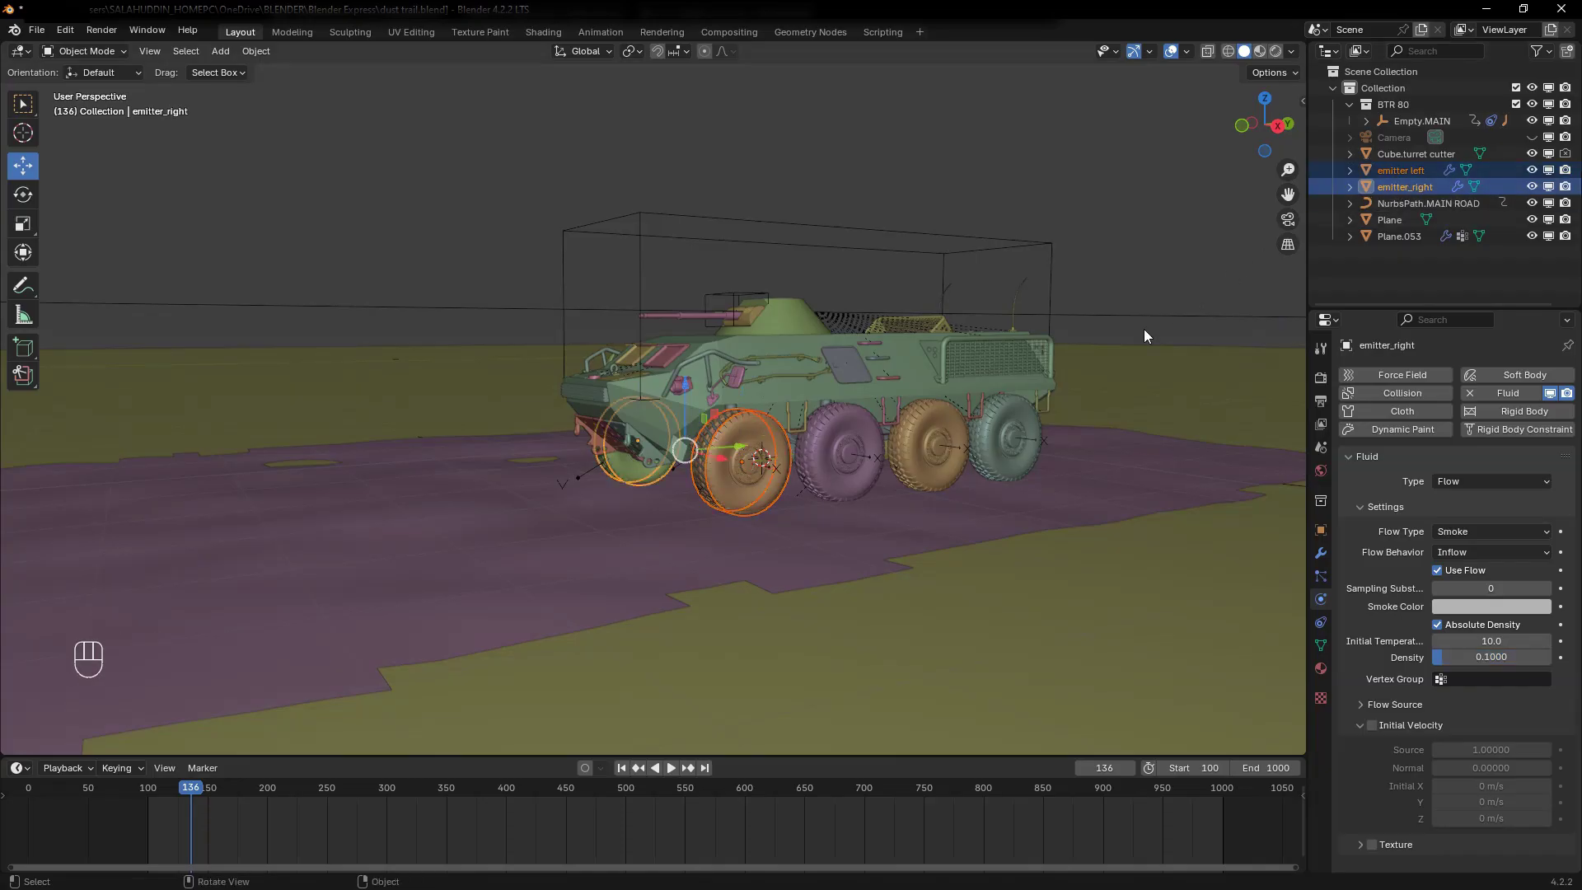
key("ctrl+l")
mouse_move(1144, 329)
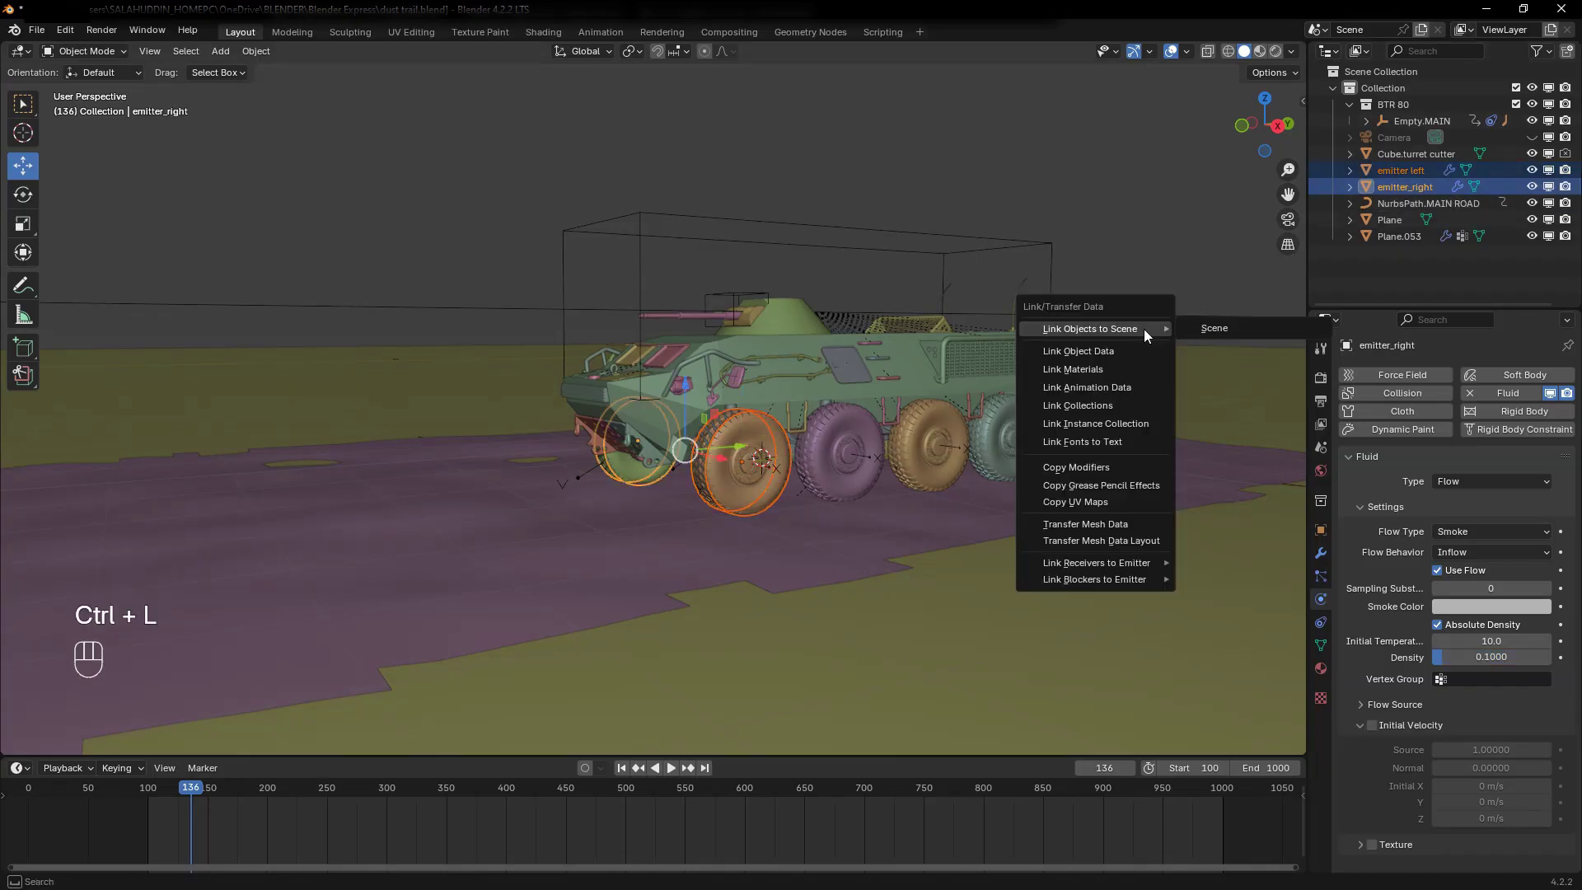
left_click(1099, 468)
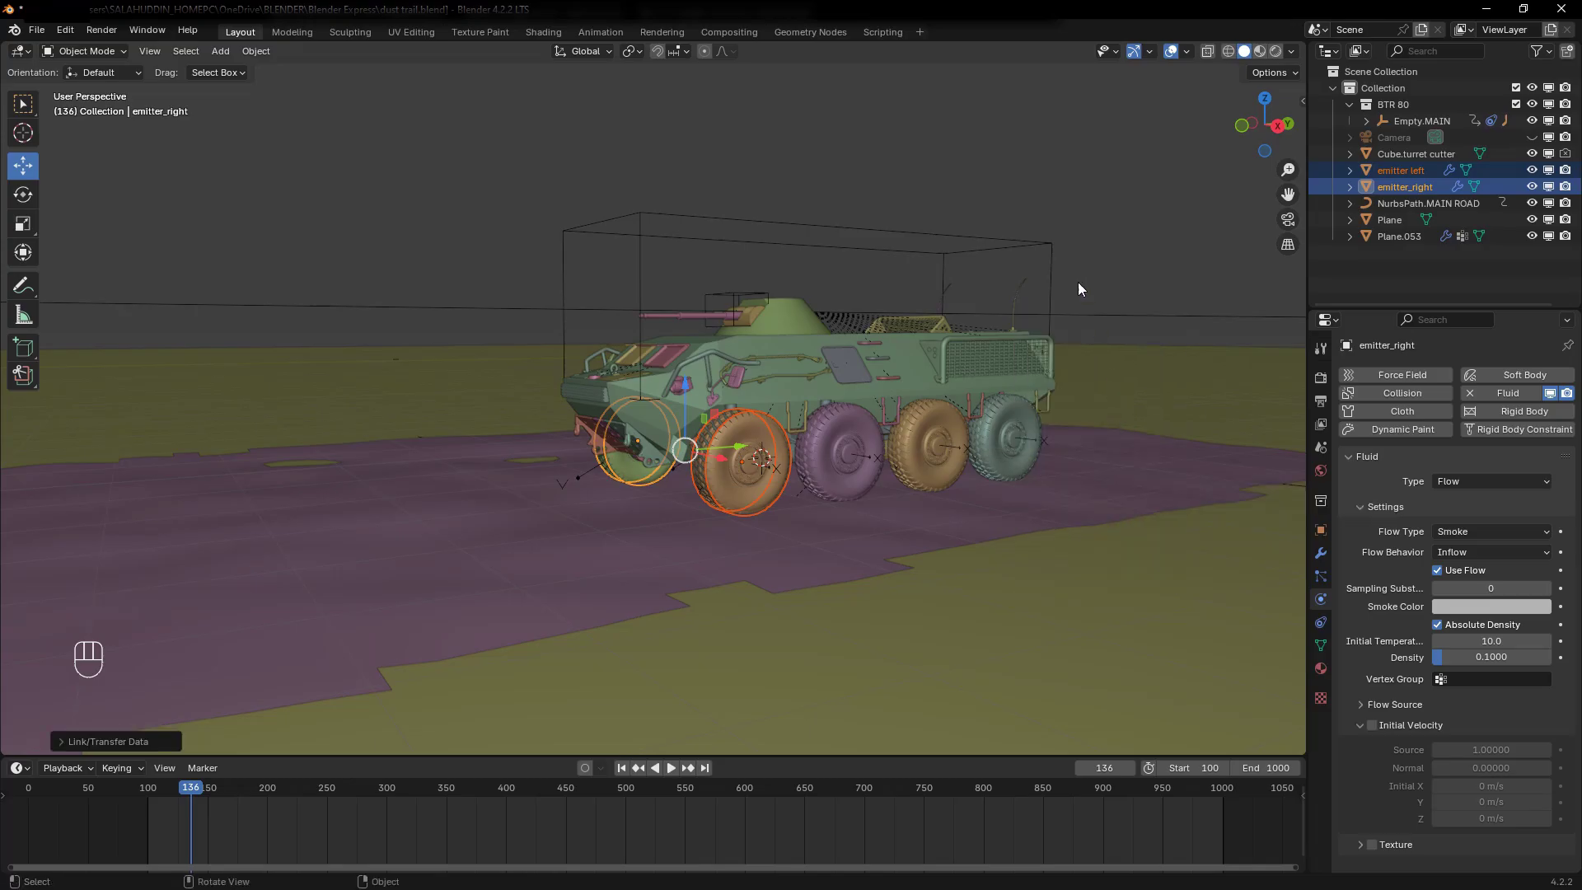
left_click(1095, 201)
Save the project as dust trail.blend
key("shift+s")
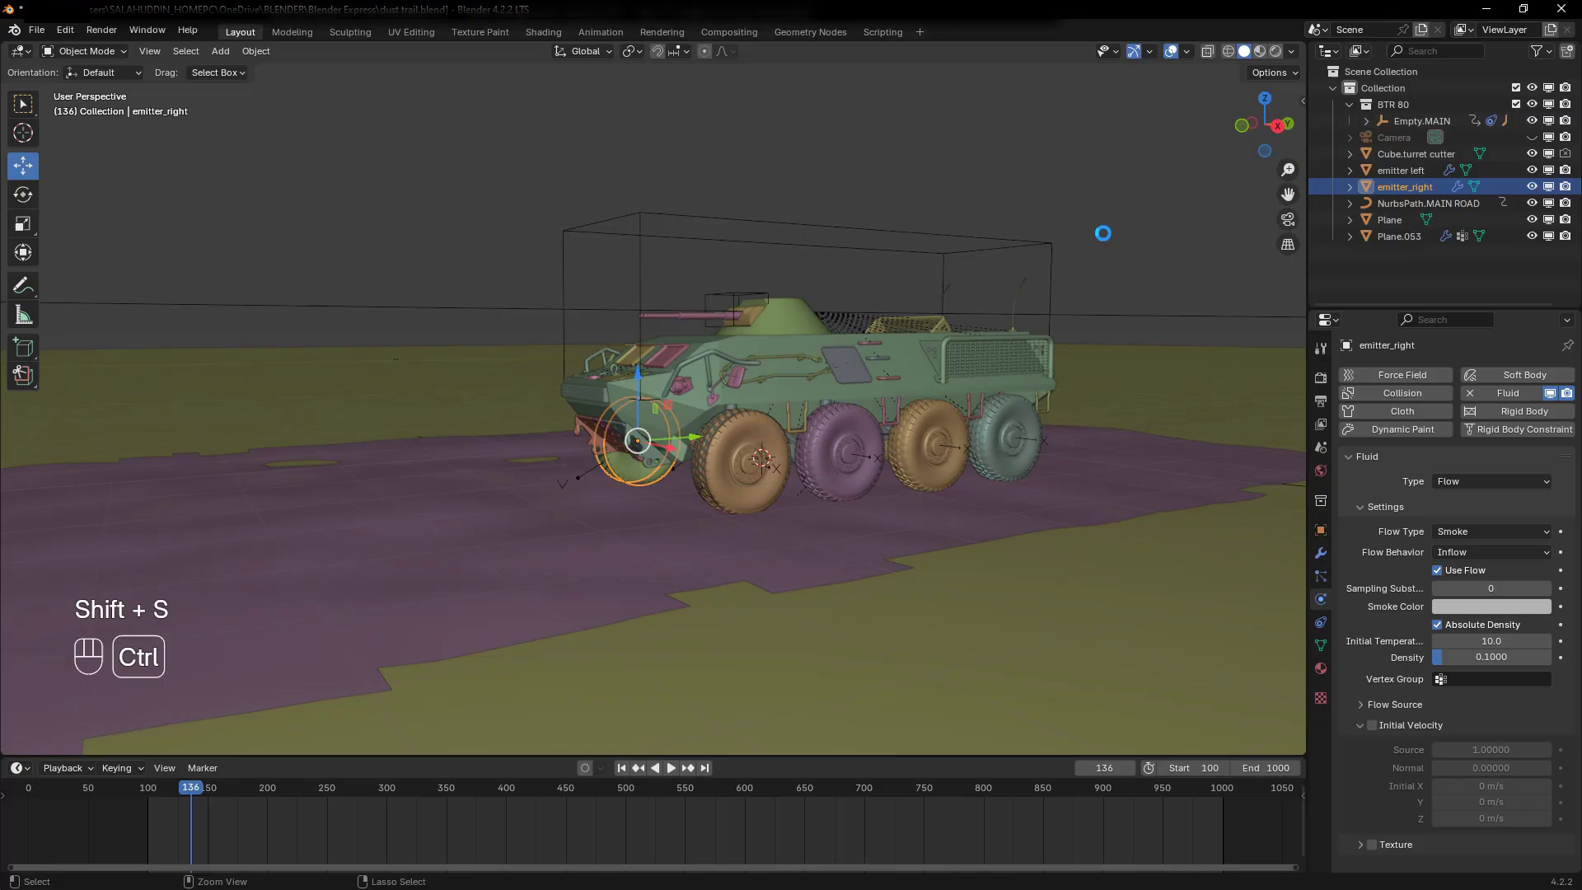
key("ctrl+s")
key("shift")
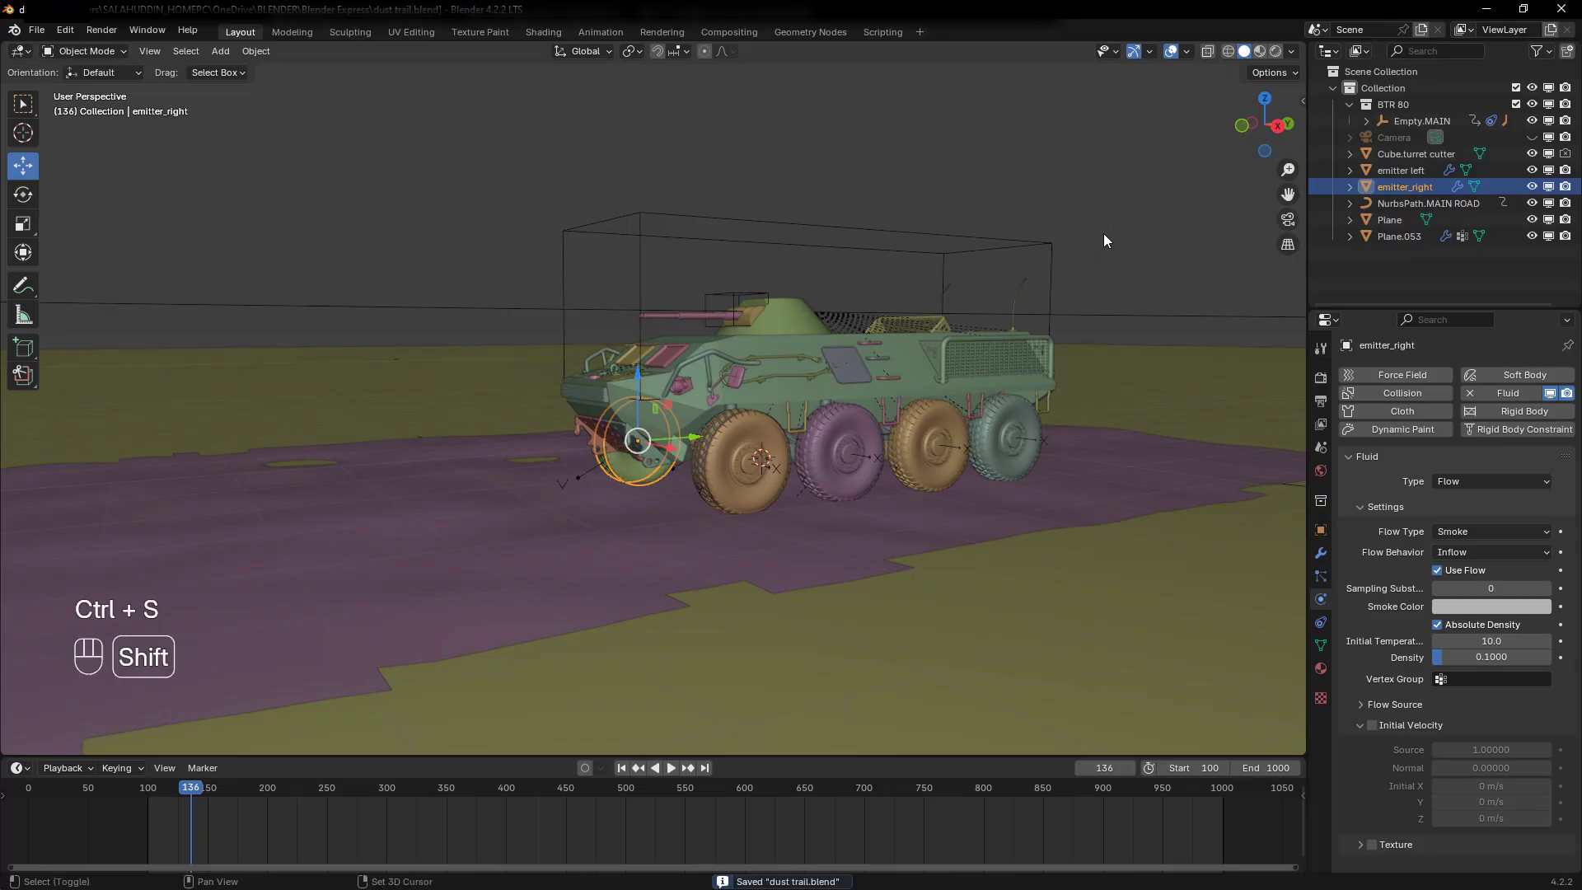
Add a new cube and raise it upward along Z
scroll(1105, 240, "up", 1)
left_click(752, 567)
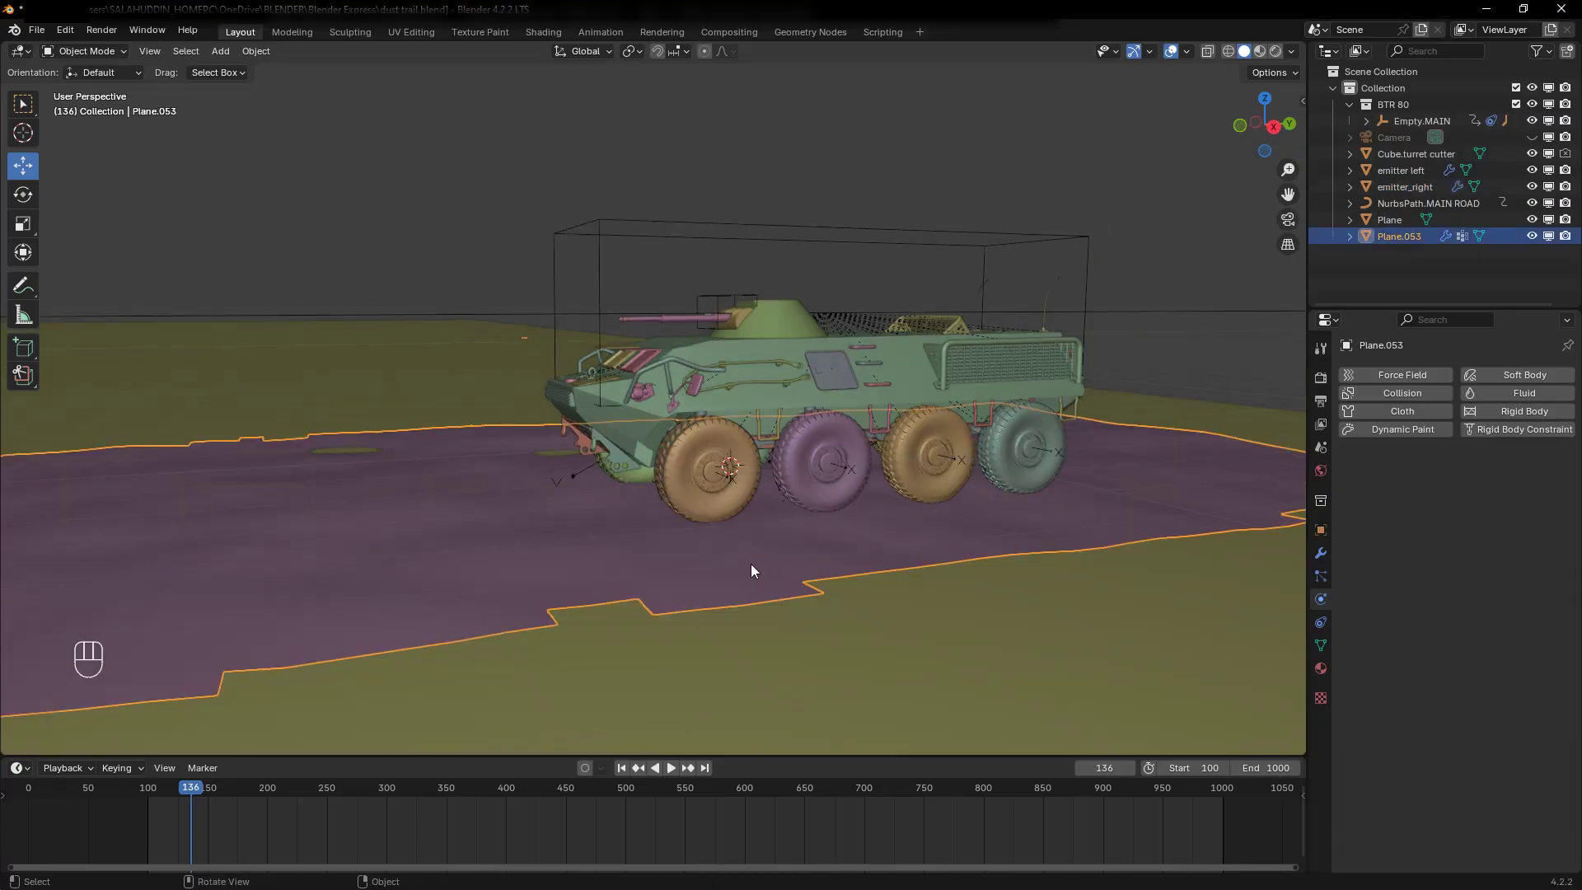
key("shift+a")
left_click(816, 211)
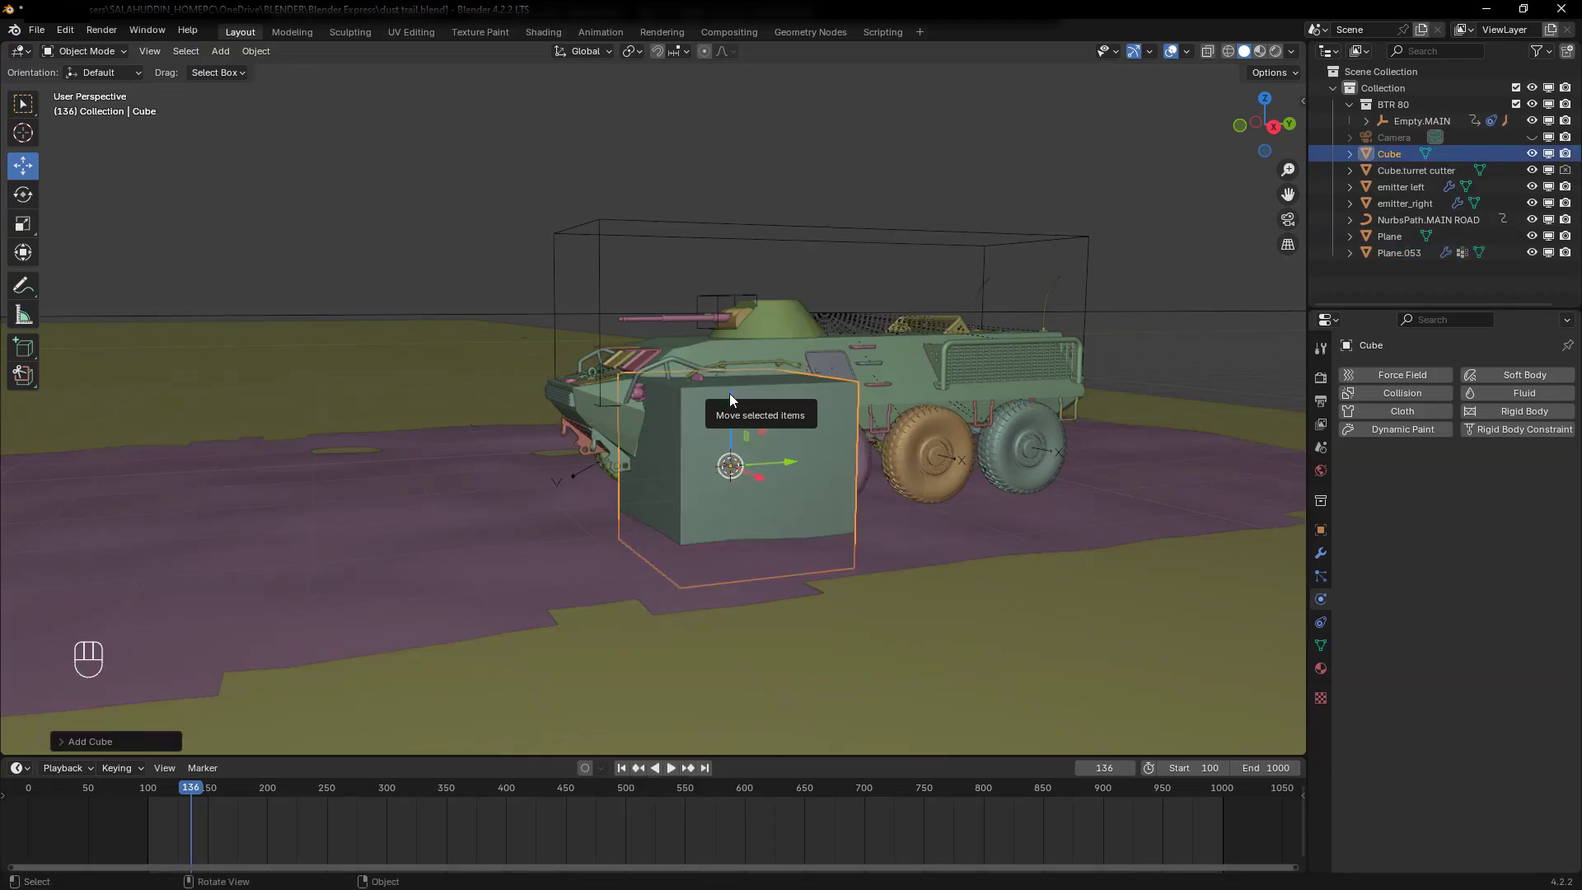
left_click_drag(729, 393, 834, 745)
From top view, scale the cube up in X and Y only, keeping its height
key("KP_7")
scroll(877, 442, "down", 5)
scroll(834, 458, "down", 3, "shift")
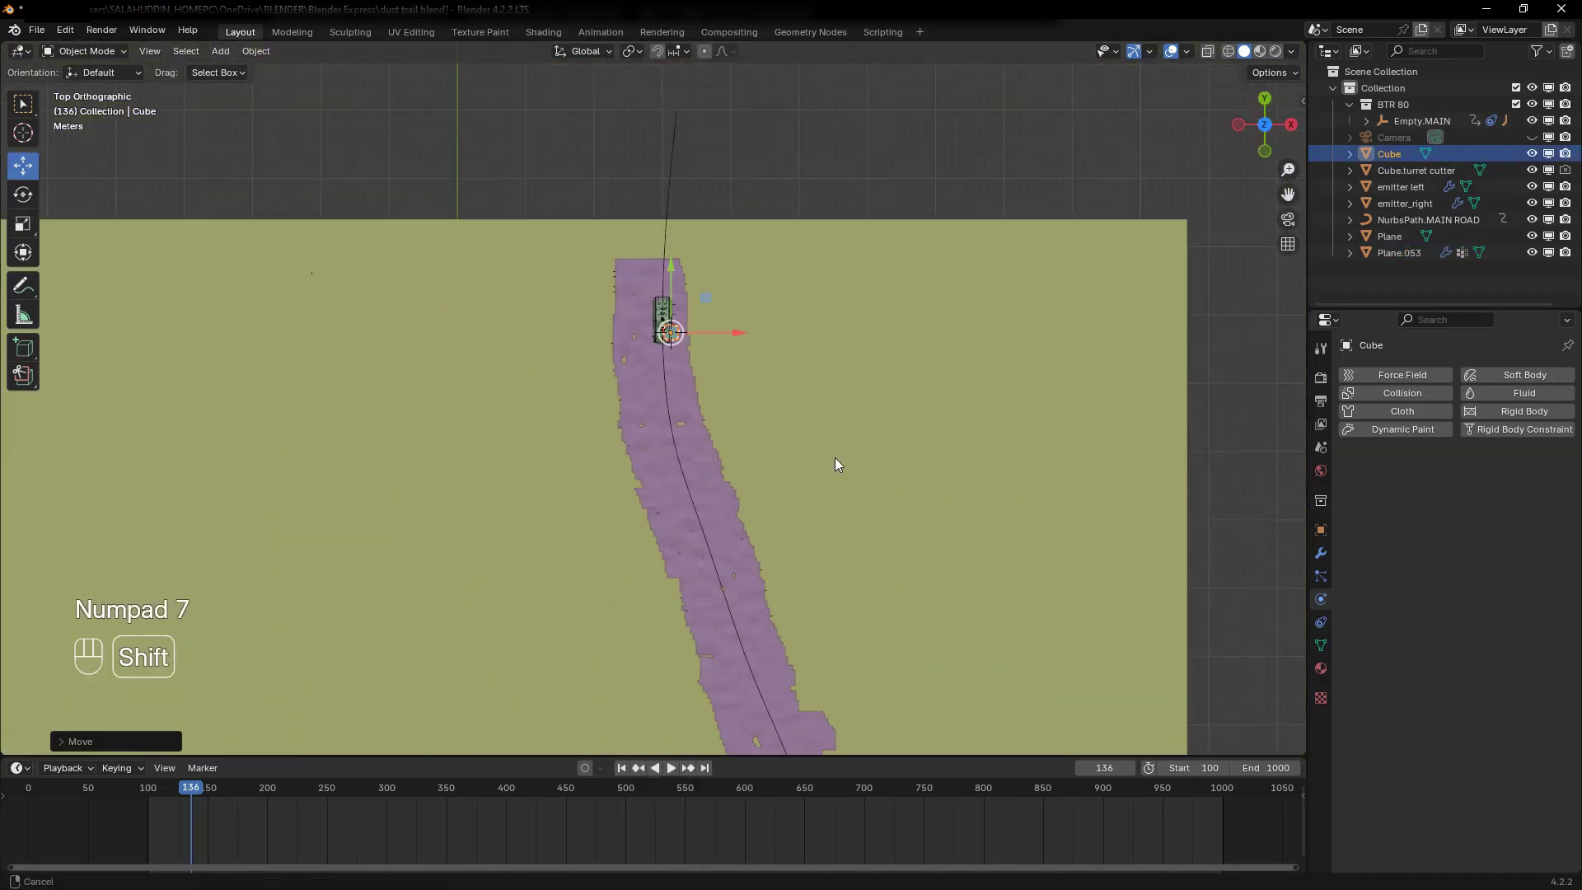
scroll(750, 379, "down", 2)
key("s")
key("shift+z")
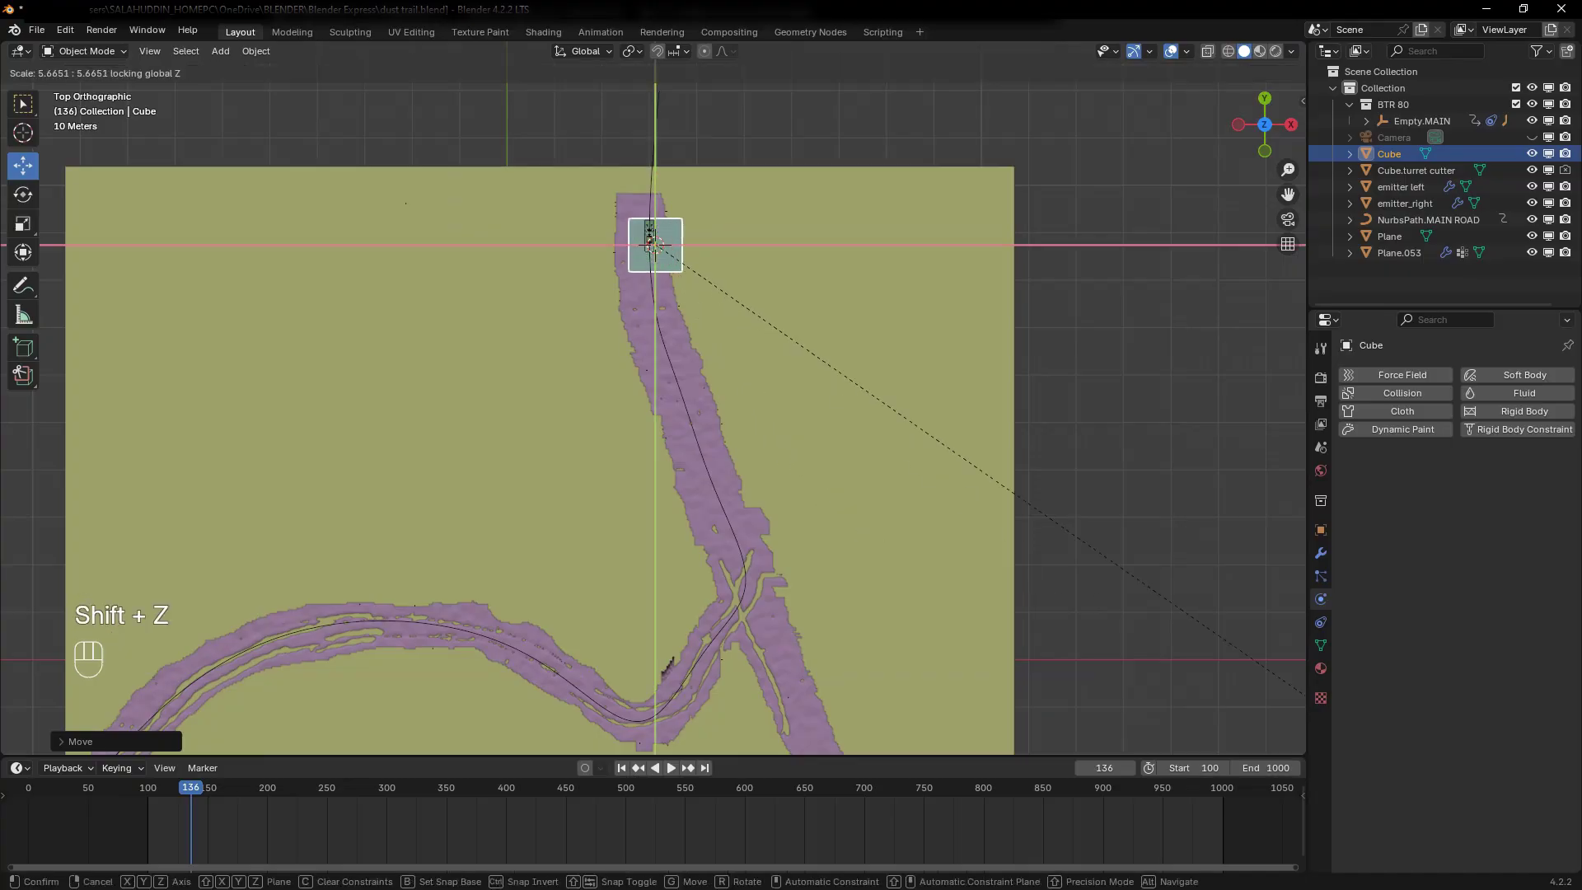
left_click(1137, 494)
key("s")
key("shift+z")
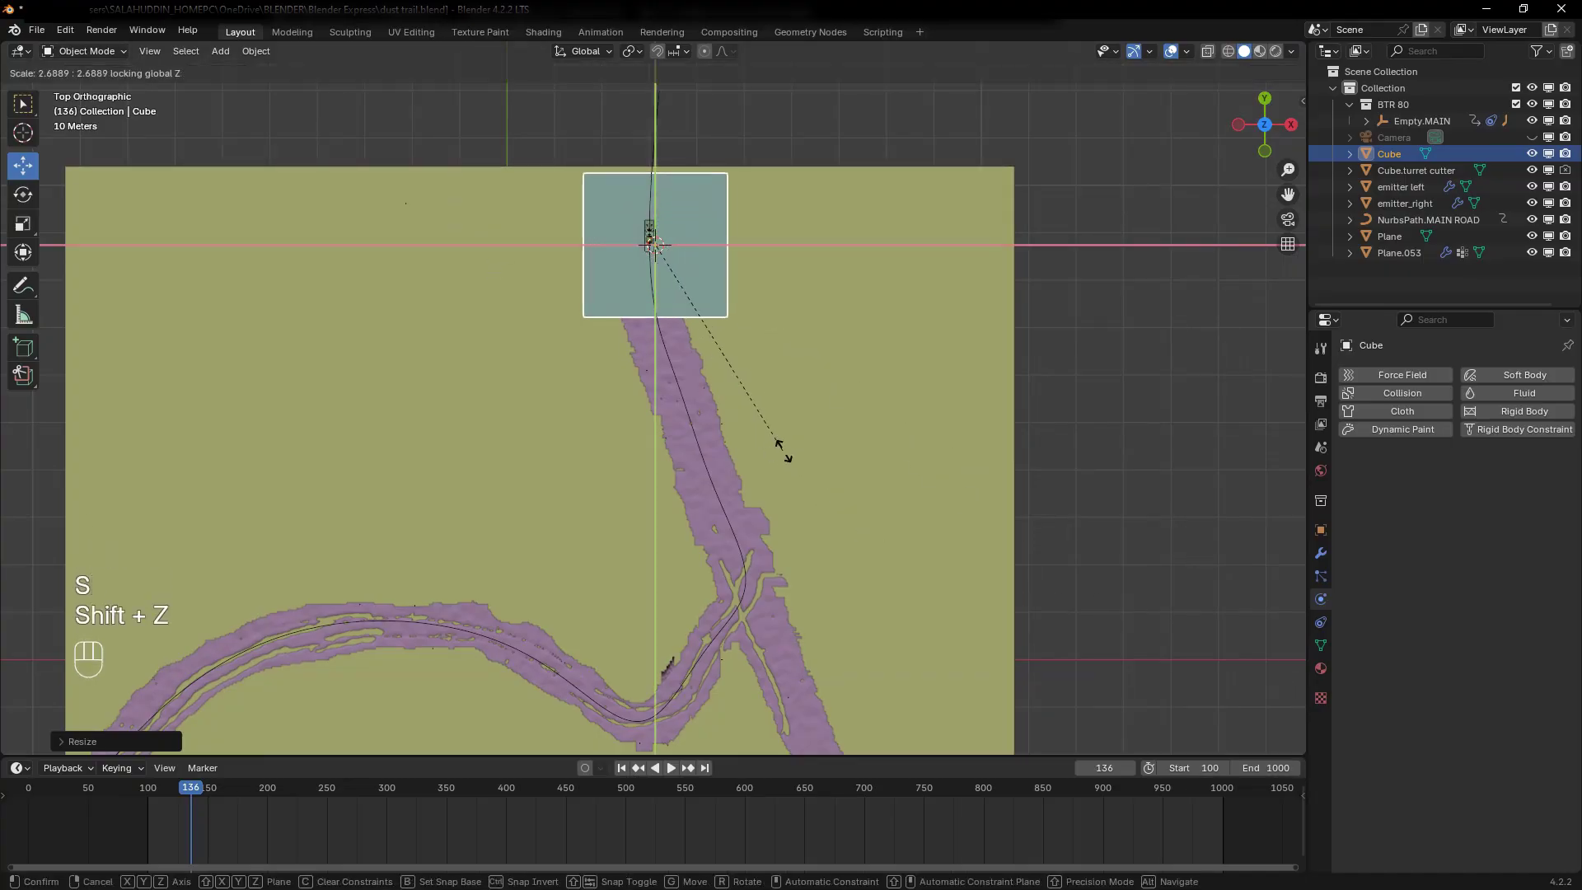
left_click(1134, 738)
Move and further widen the cube so it covers the road and vehicle path
scroll(721, 394, "down", 5)
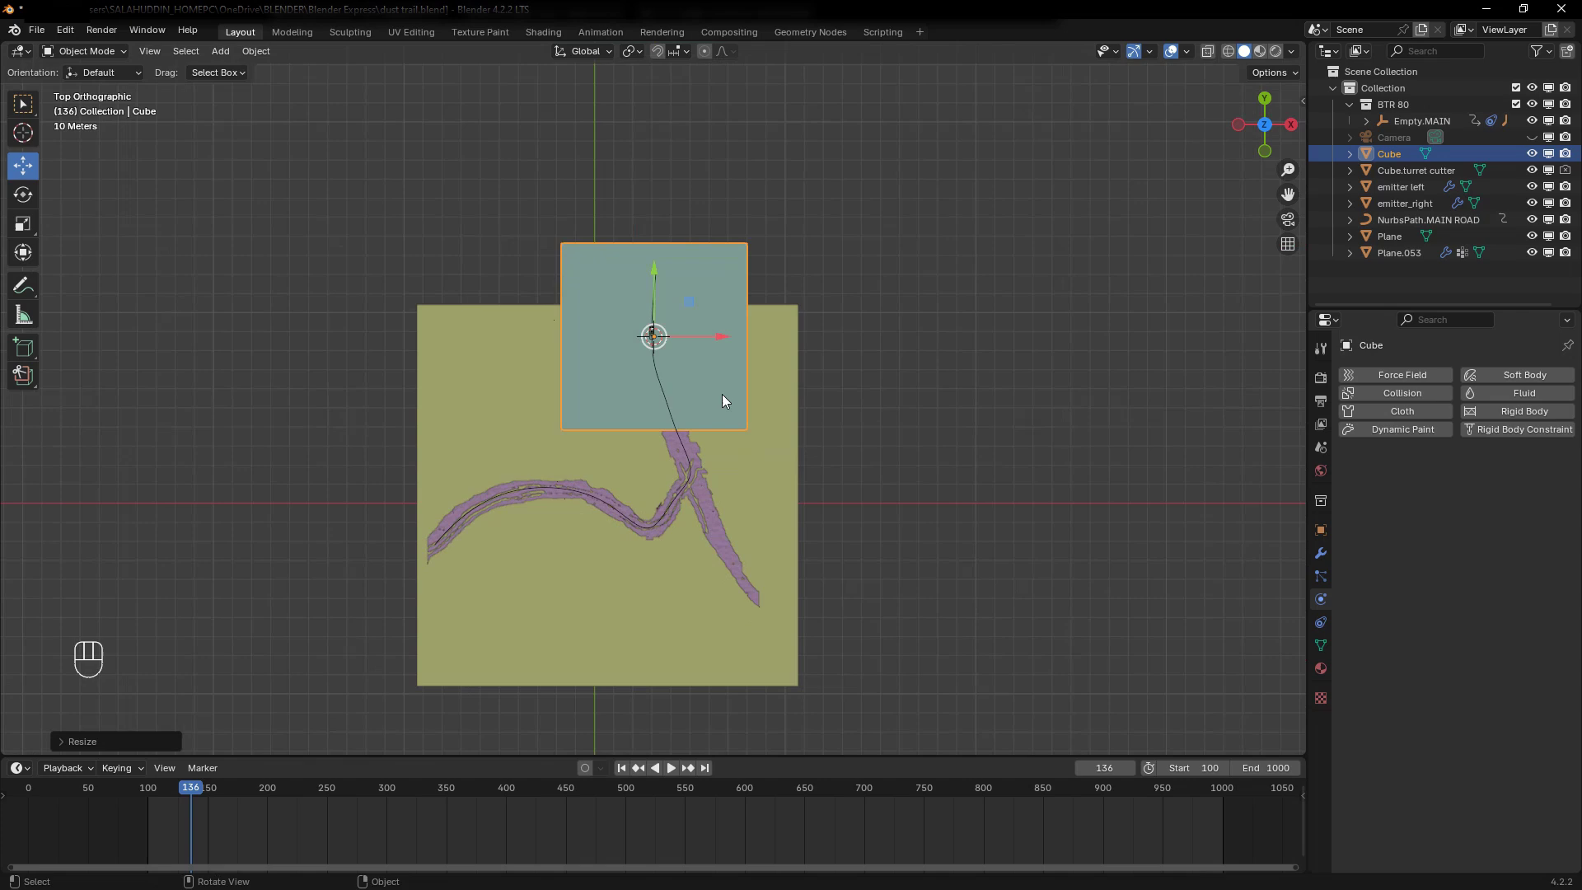
key("g")
key("y")
left_click(758, 548)
key("s")
key("shift+z")
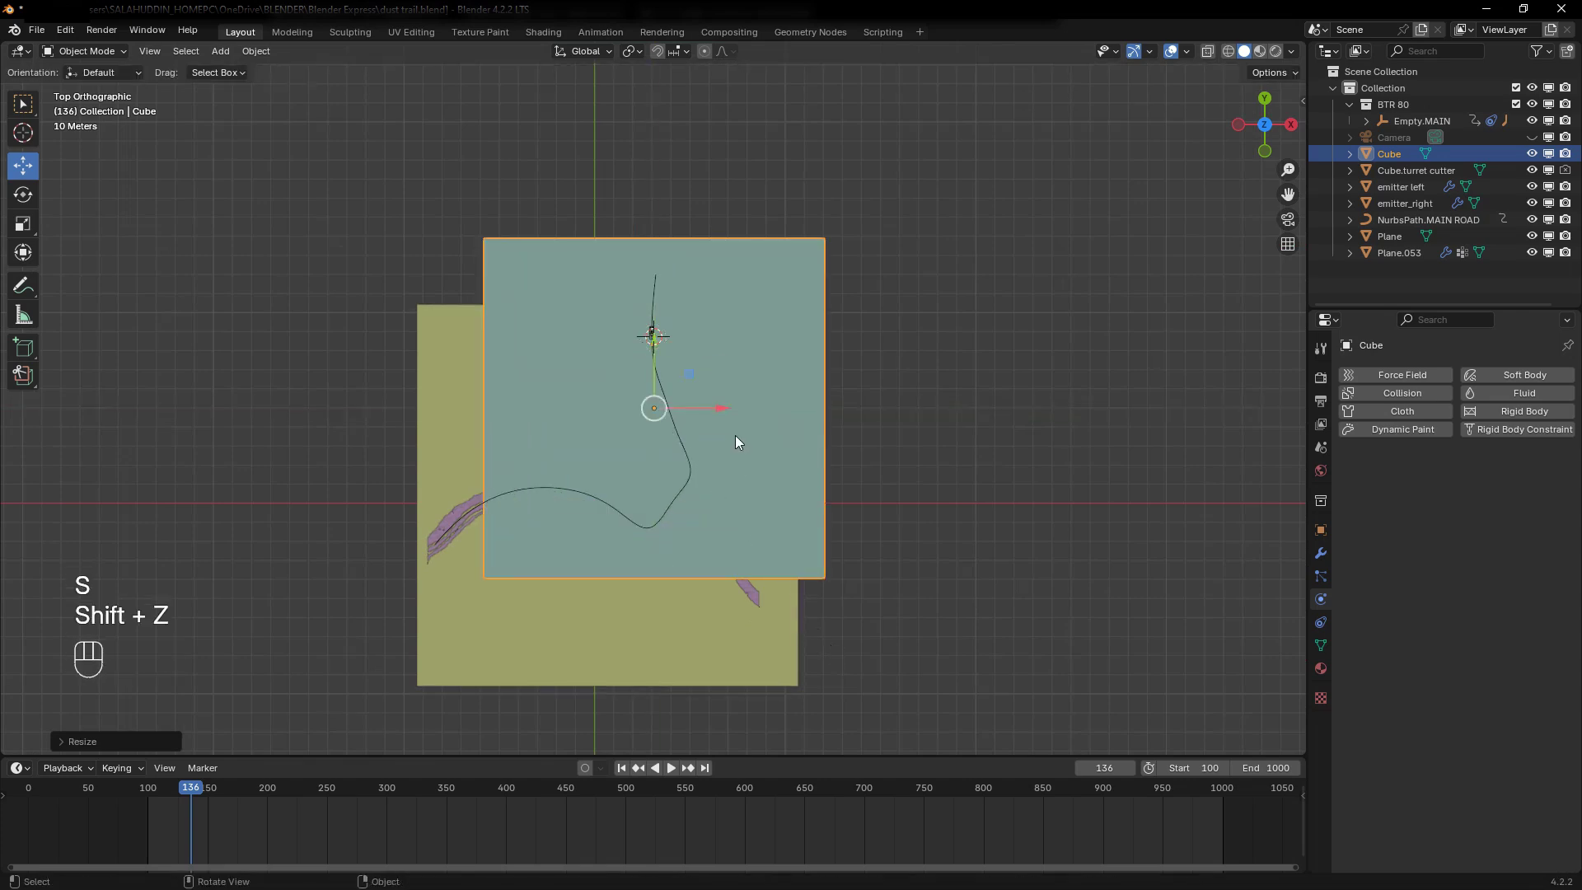
left_click(735, 435)
key("g")
left_click(660, 481)
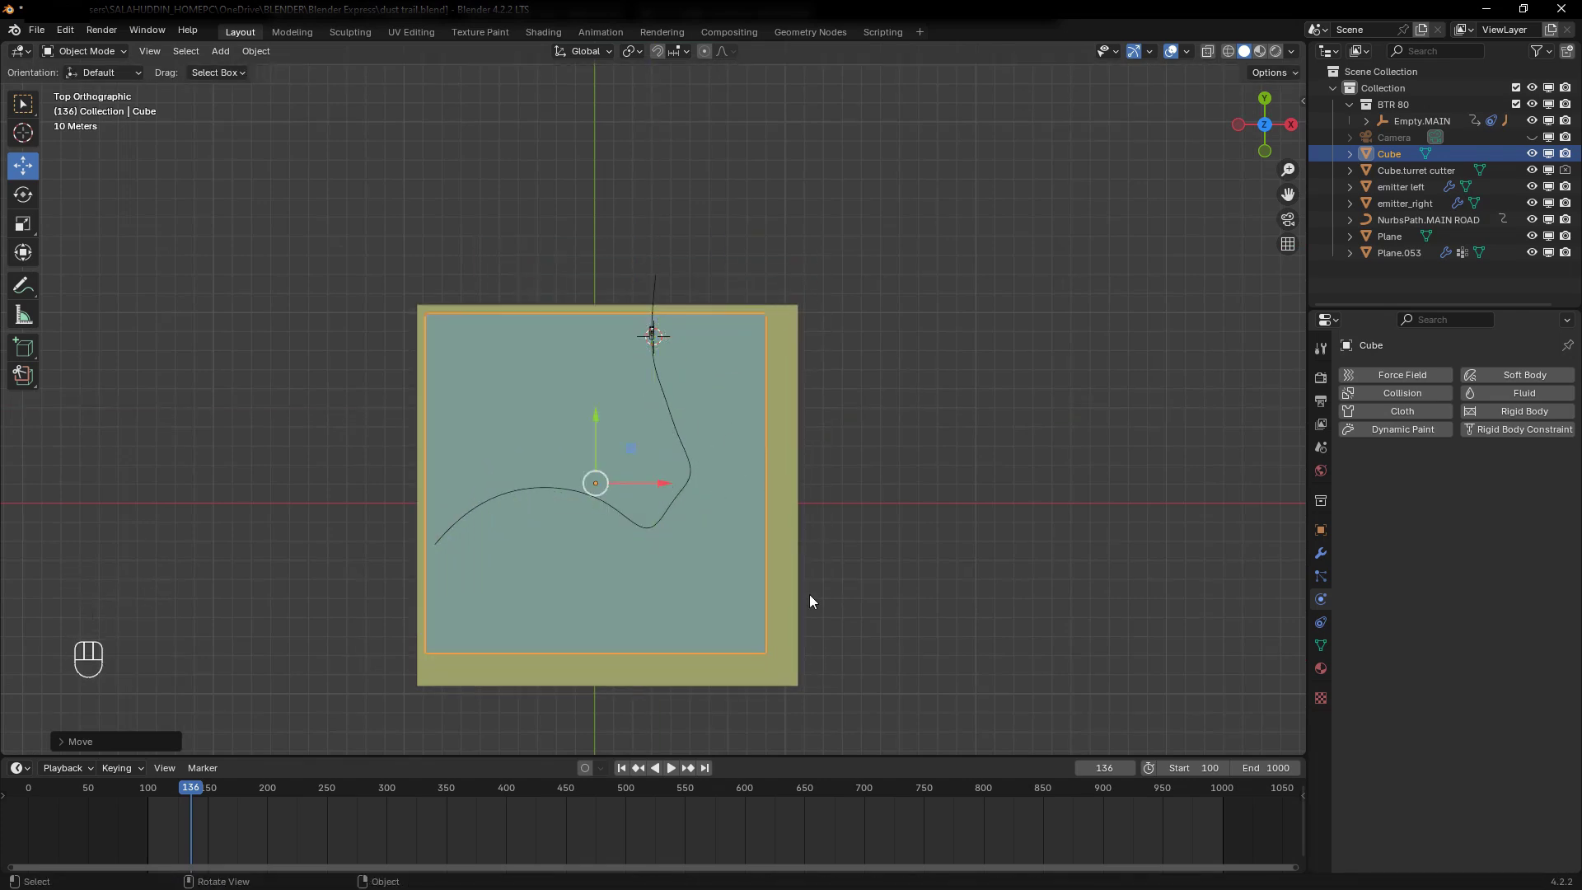
middle_click_drag(809, 601, 925, 428)
scroll(679, 470, "up", 6)
middle_click_drag(679, 476, 872, 505)
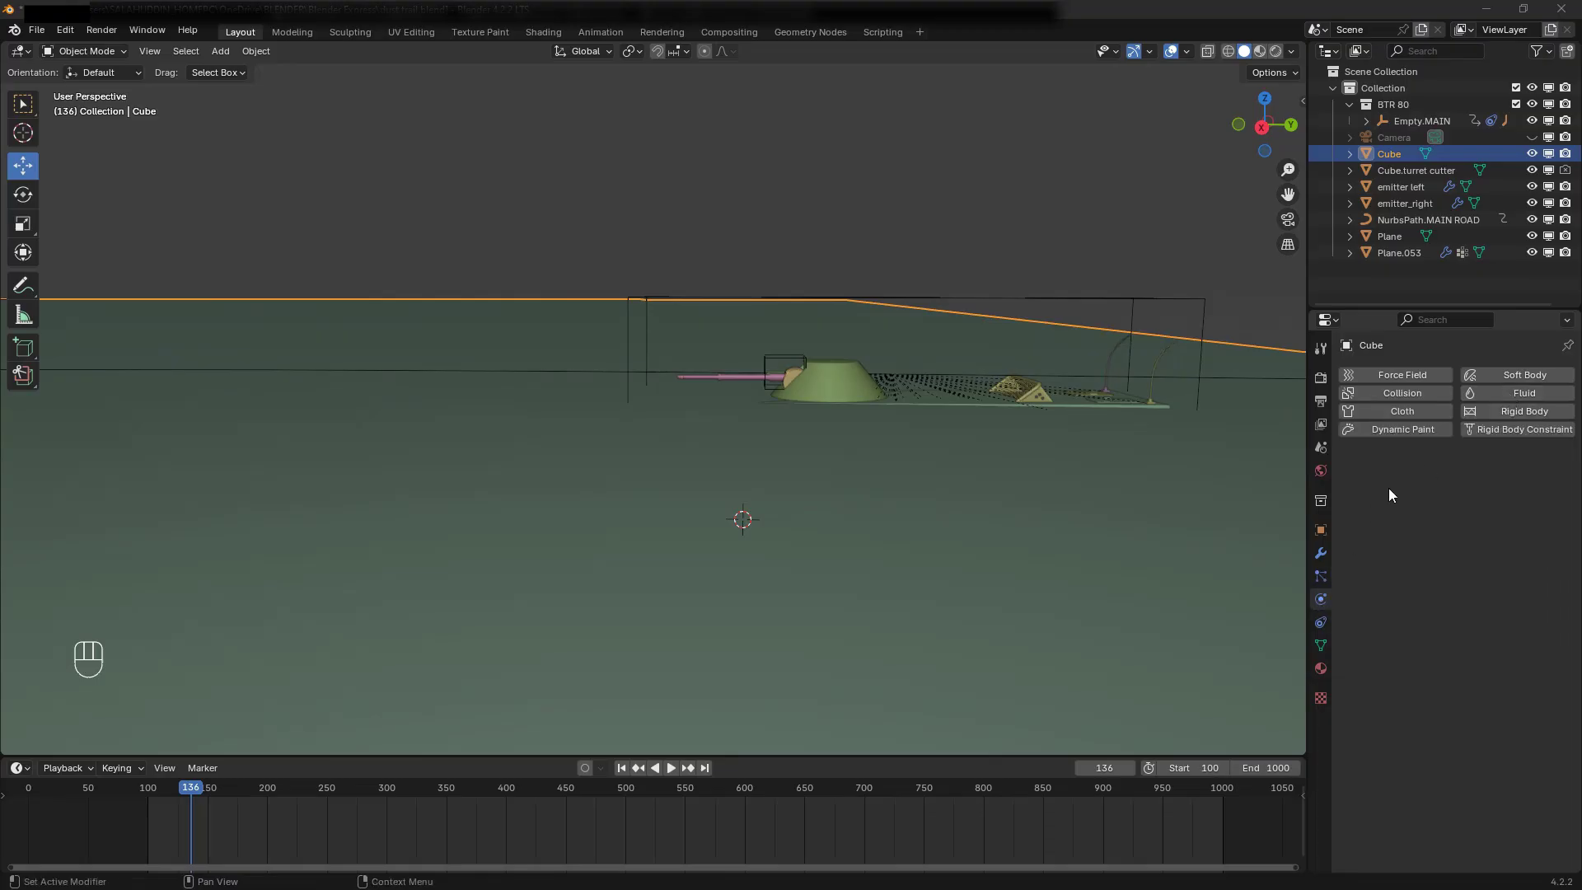
Add Fluid physics to the Cube and make it a Domain
left_click(1508, 394)
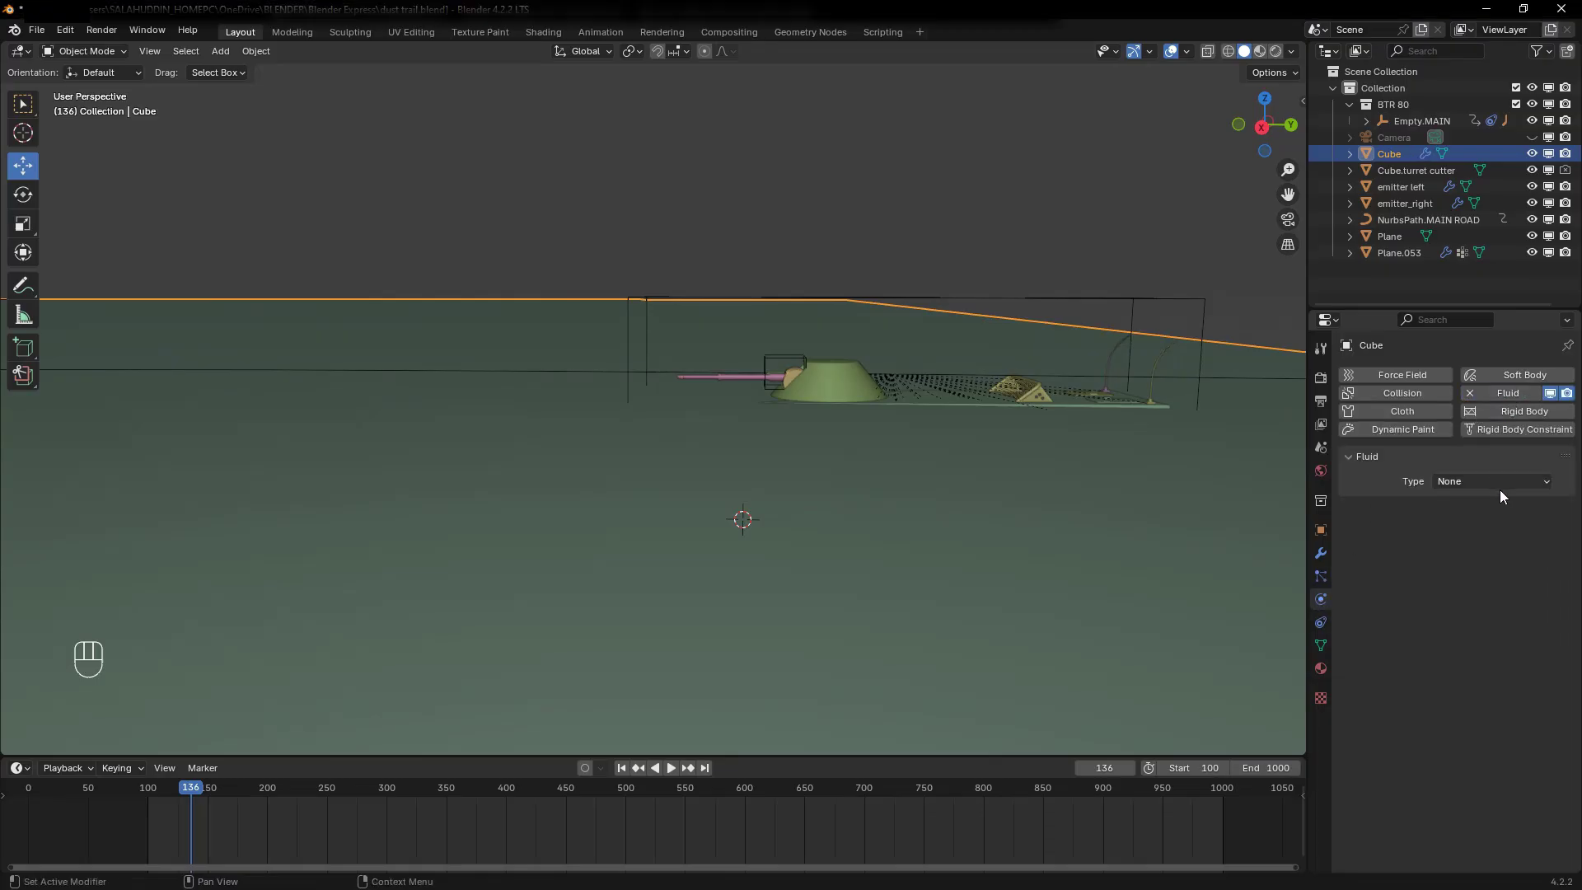
left_click(1500, 481)
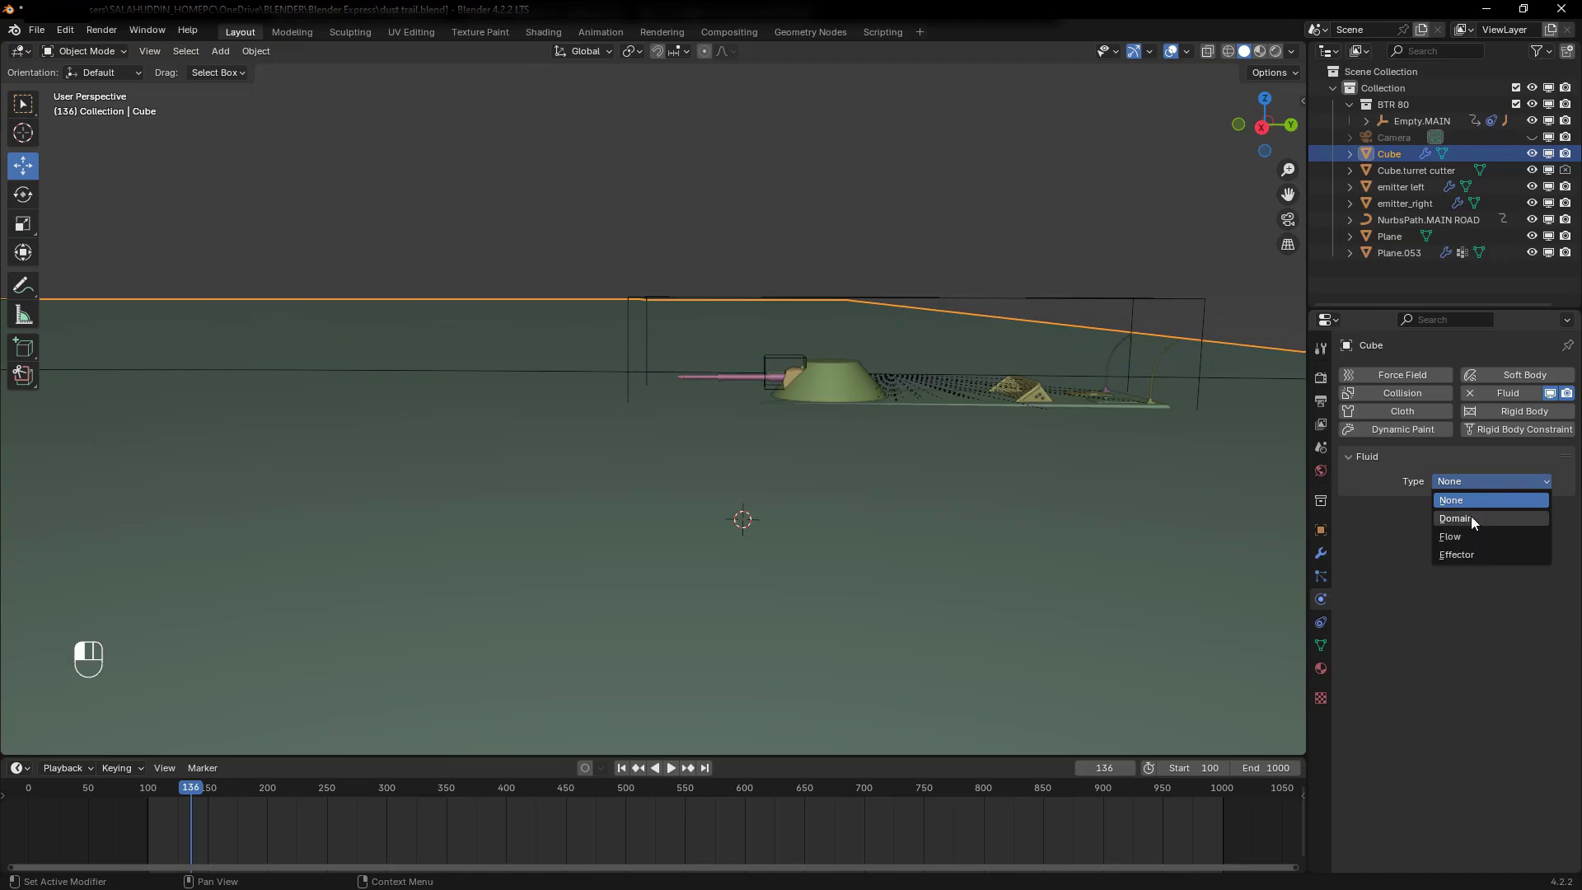
left_click(1471, 515)
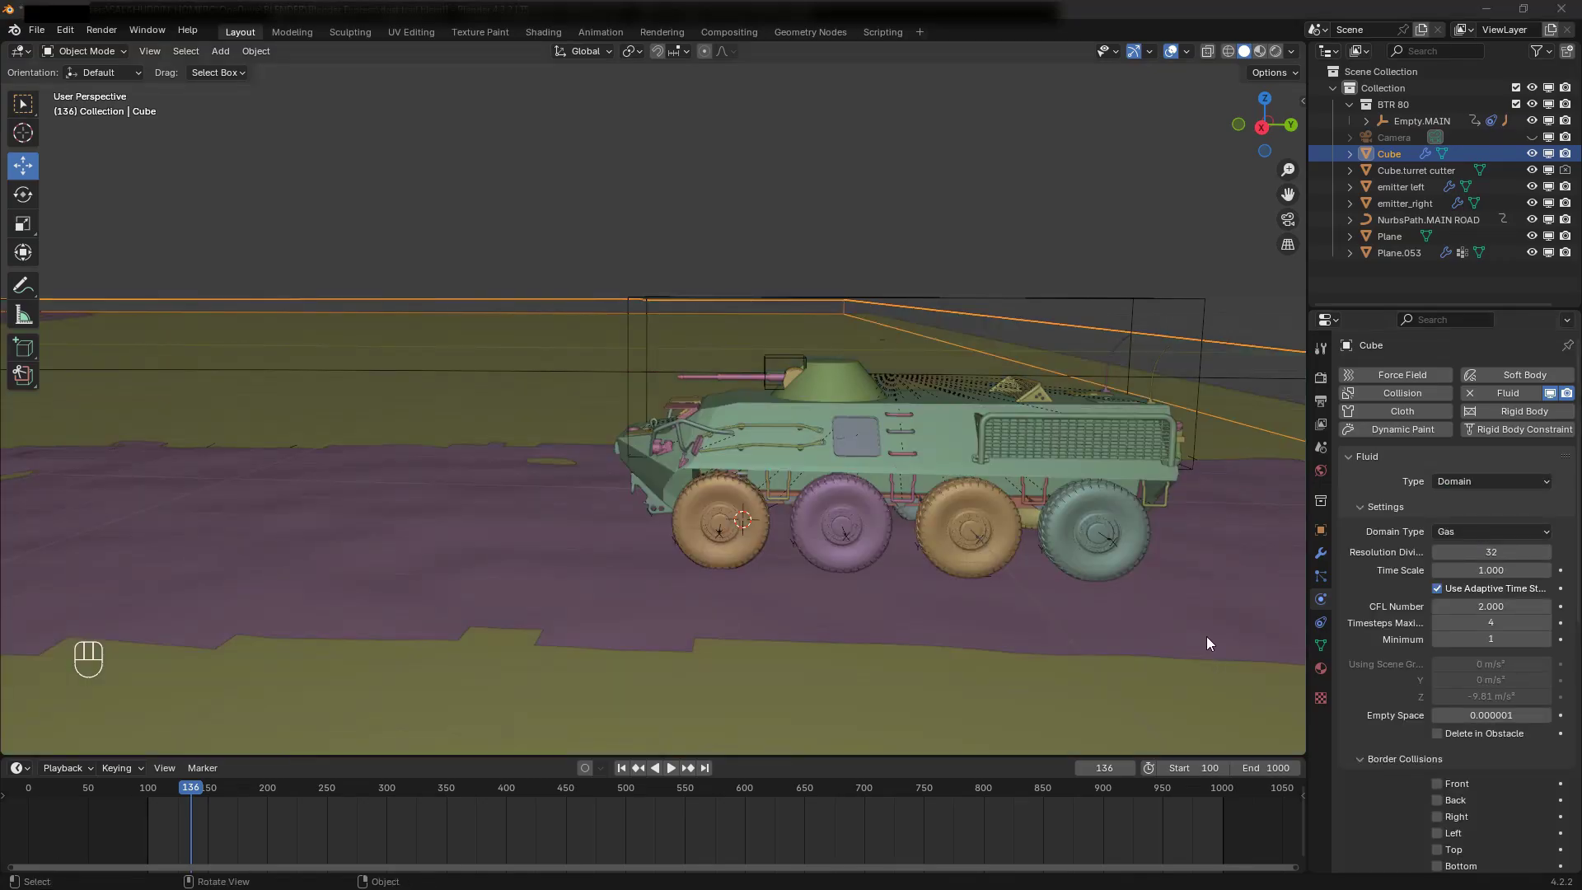
Set the domain's resolution divisions to 256 and time scale to 0.5
left_click(1492, 552)
type("25")
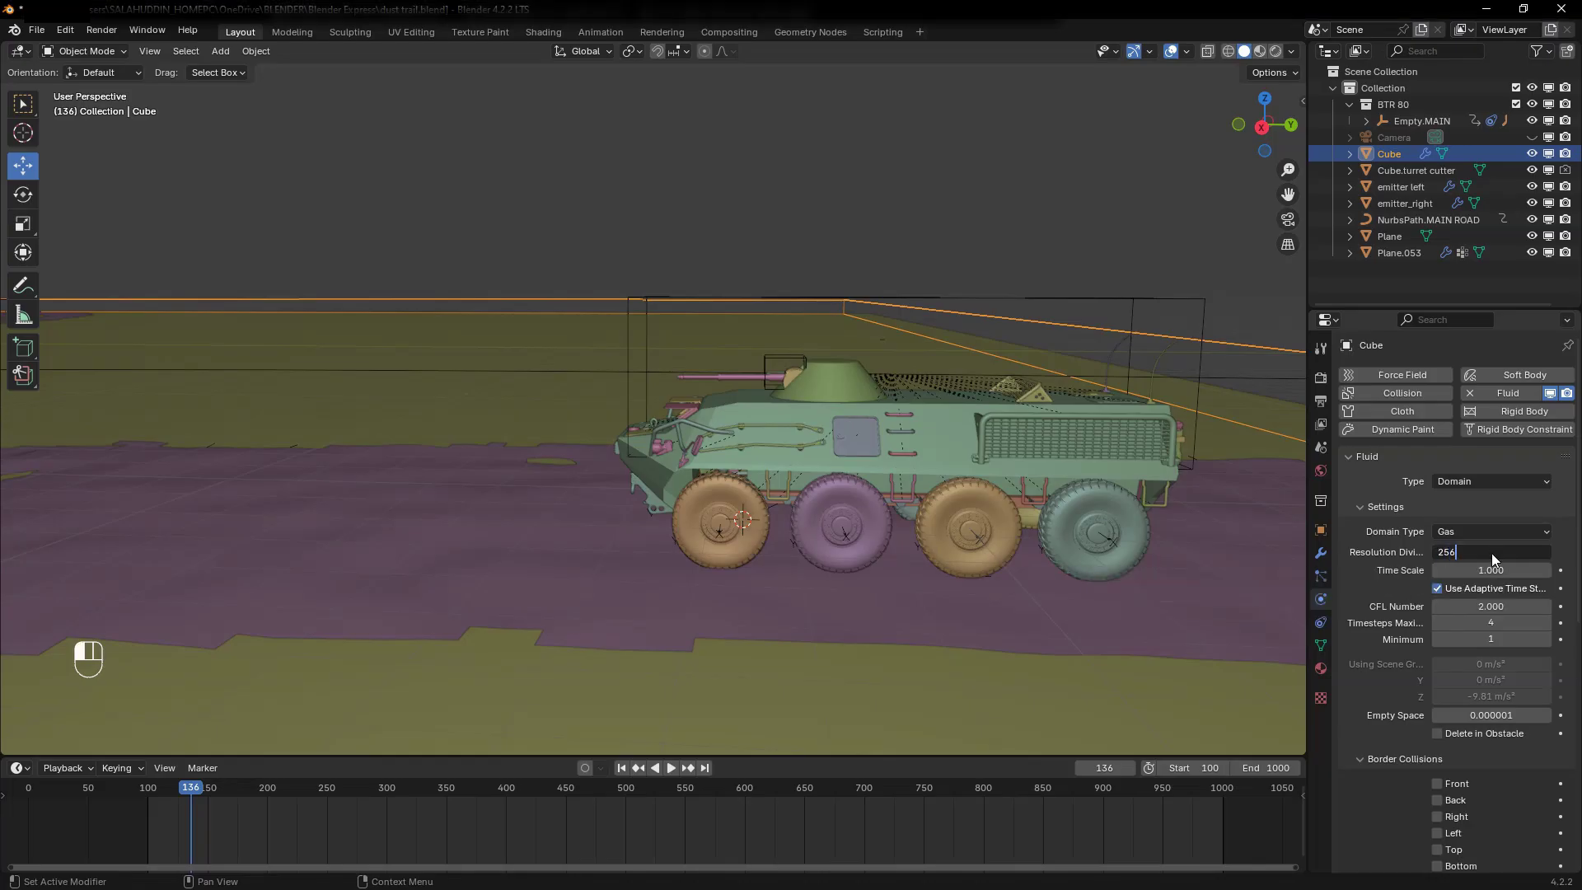
type("6")
key("Return")
left_click(1491, 569)
type("0.5")
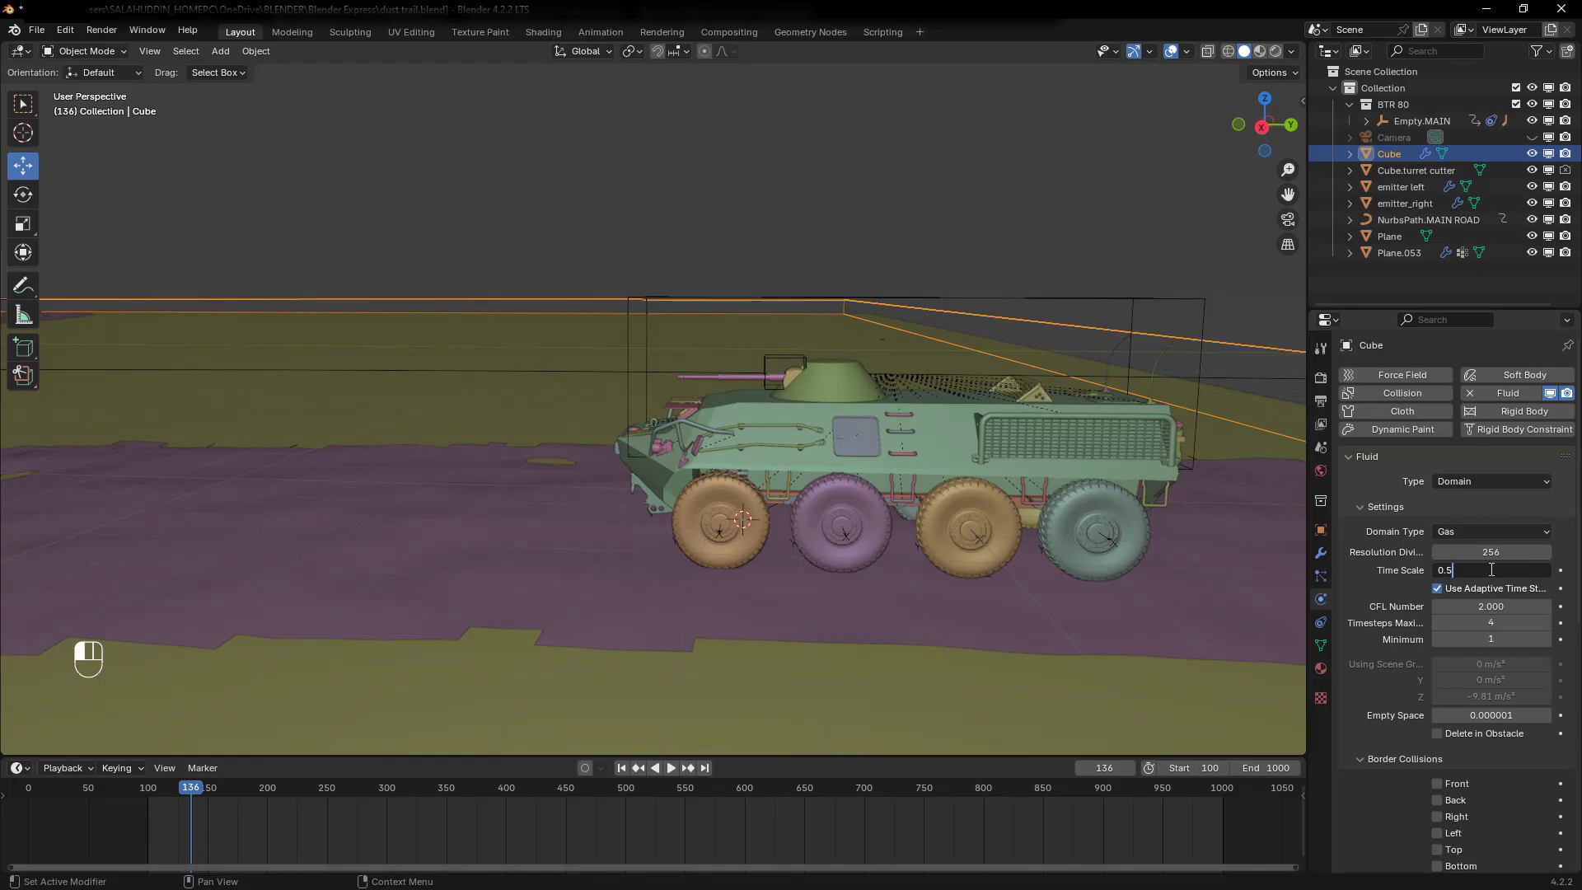
key("Return")
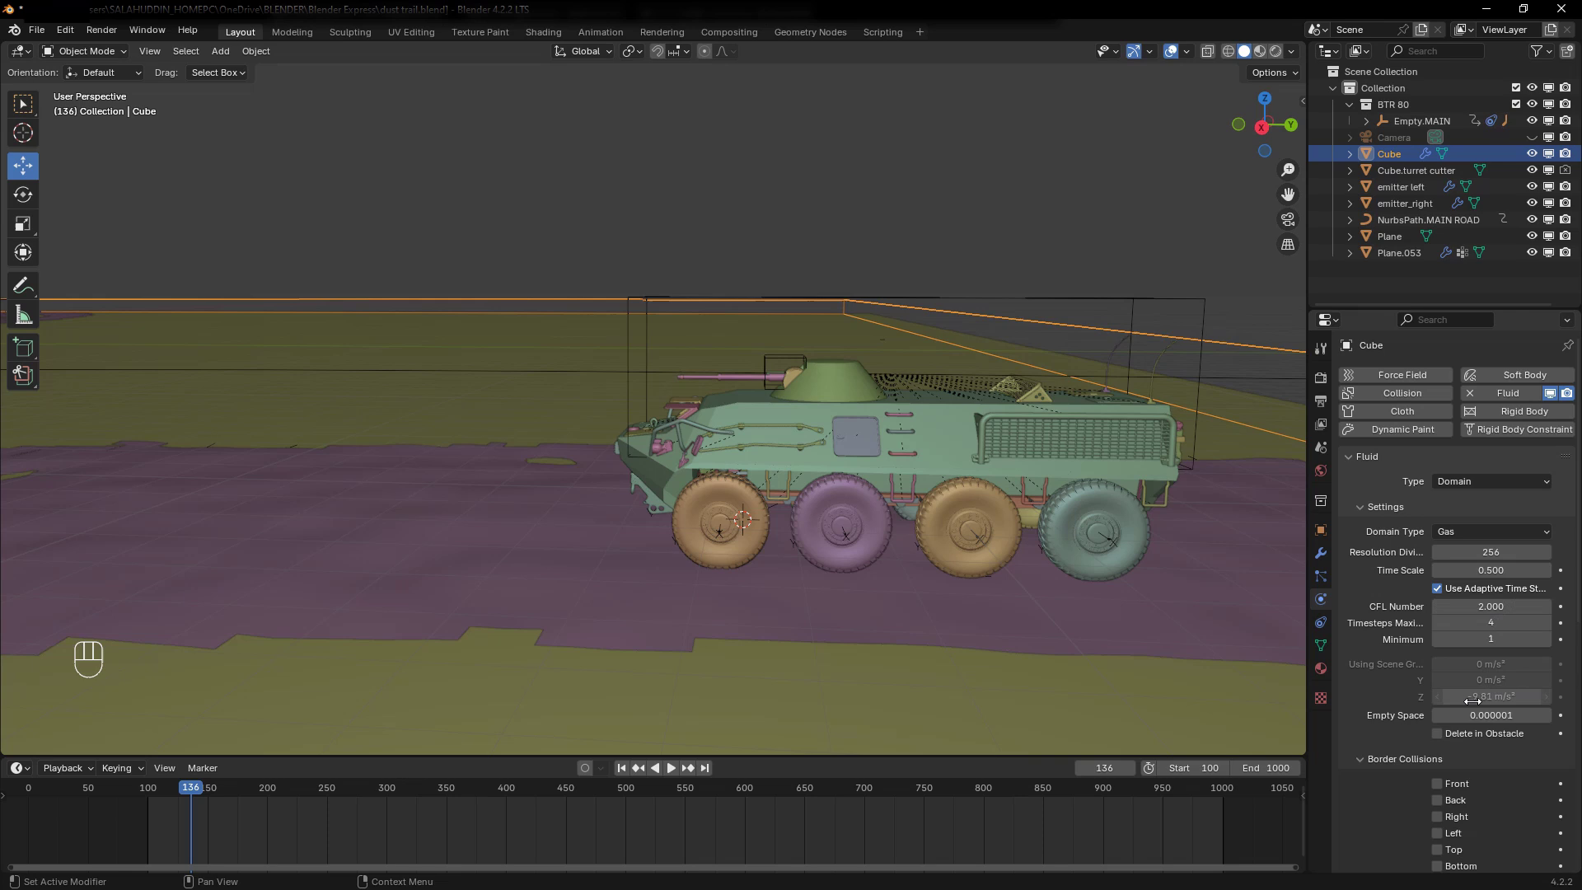
Set the Gas buoyancy density to 0.1, keeping heat at 1 and vorticity at 0
scroll(1470, 746, "down", 4)
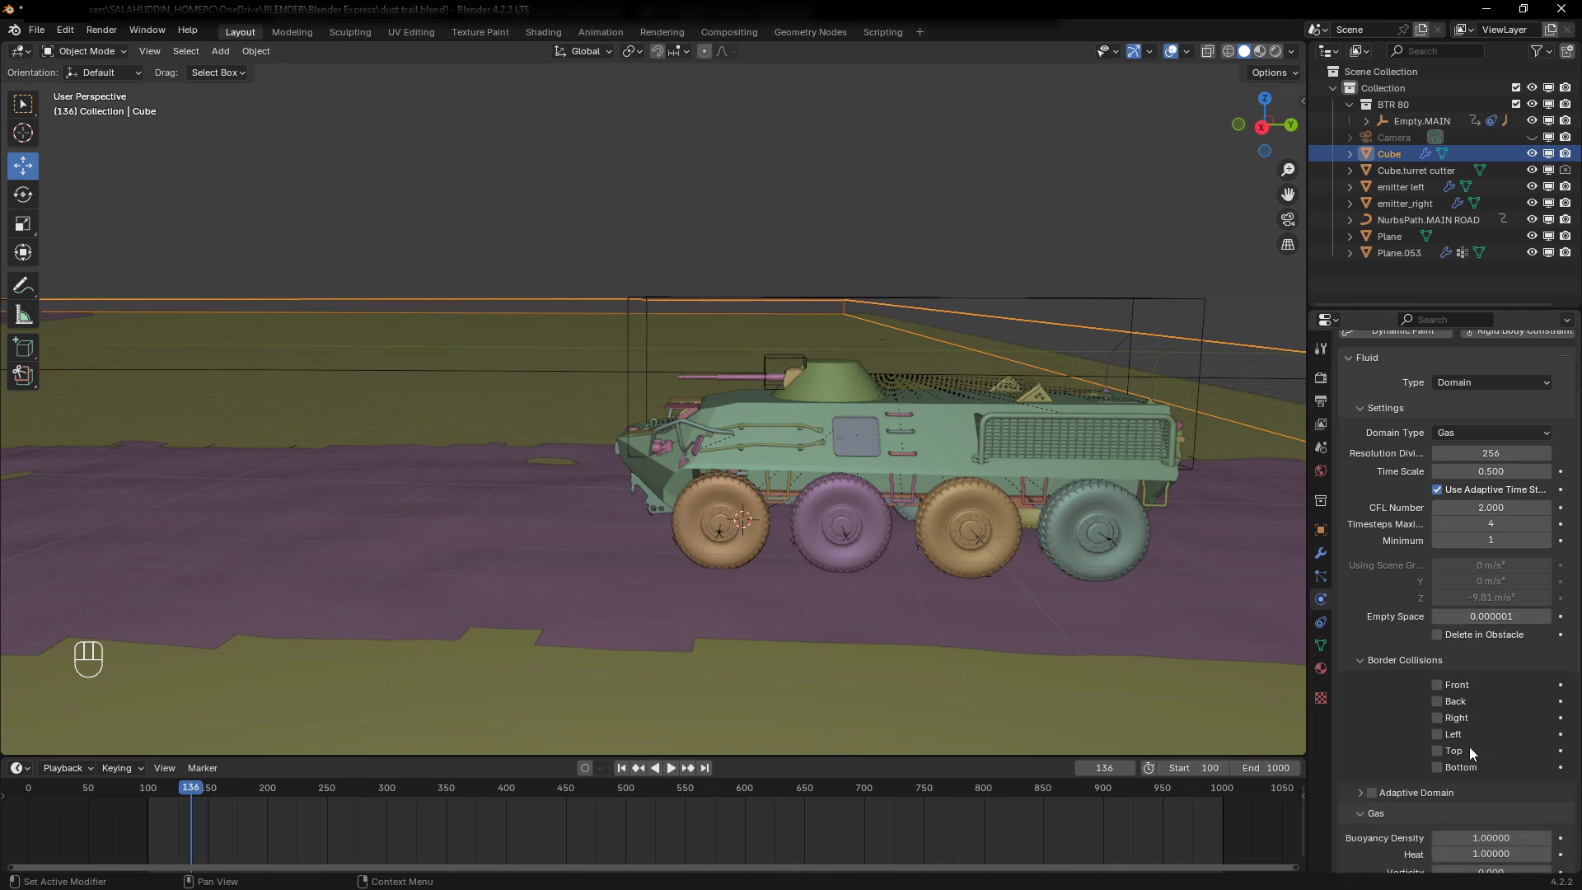
scroll(1470, 746, "down", 3)
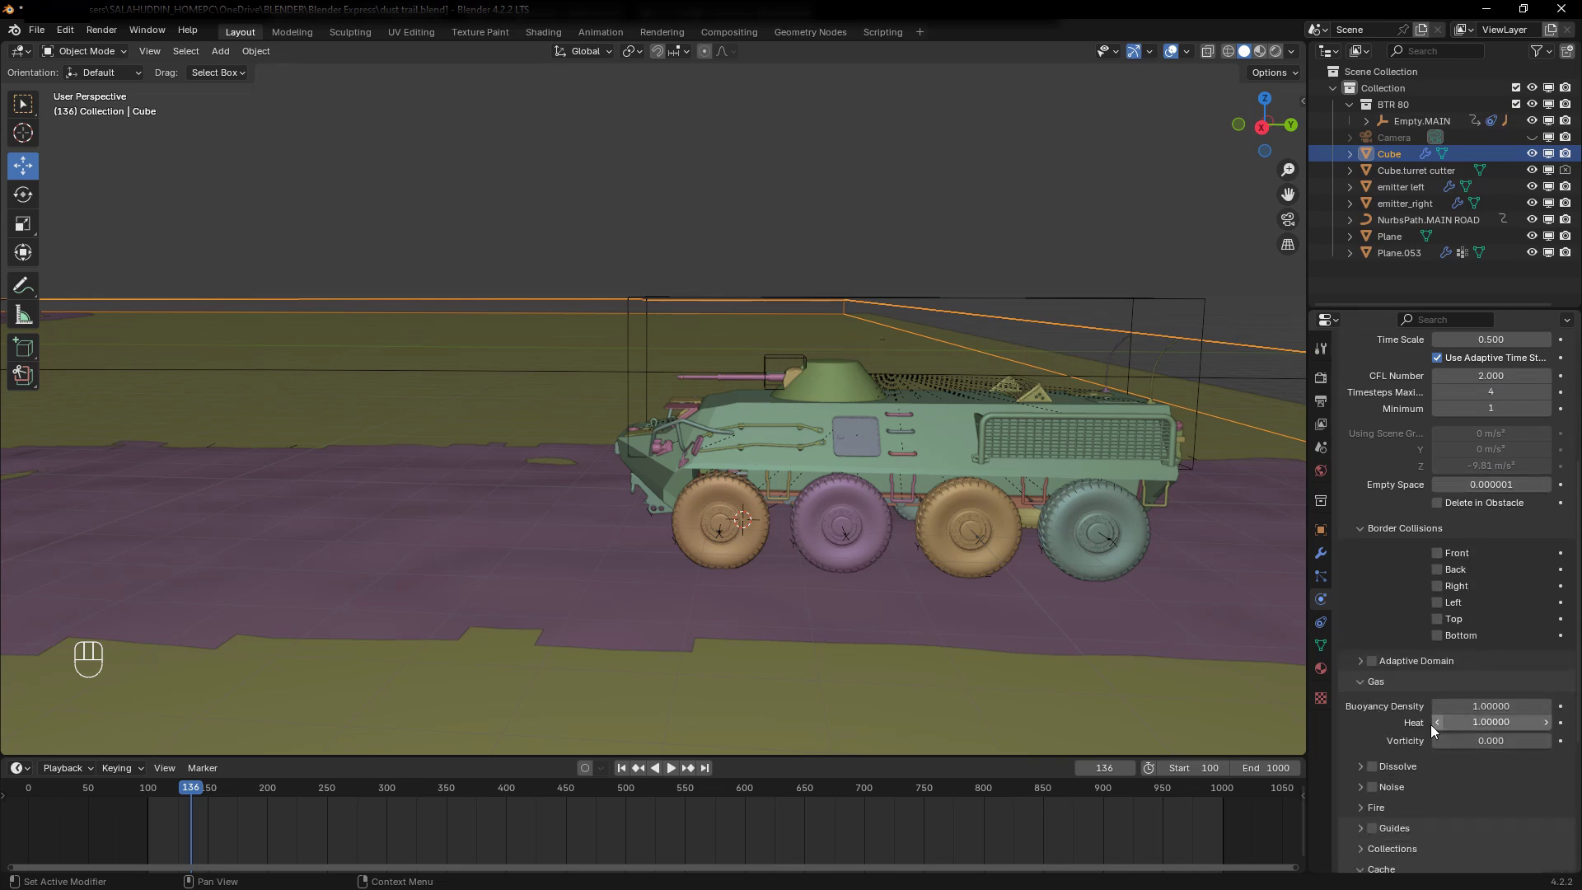
left_click(1498, 707)
type("0.1")
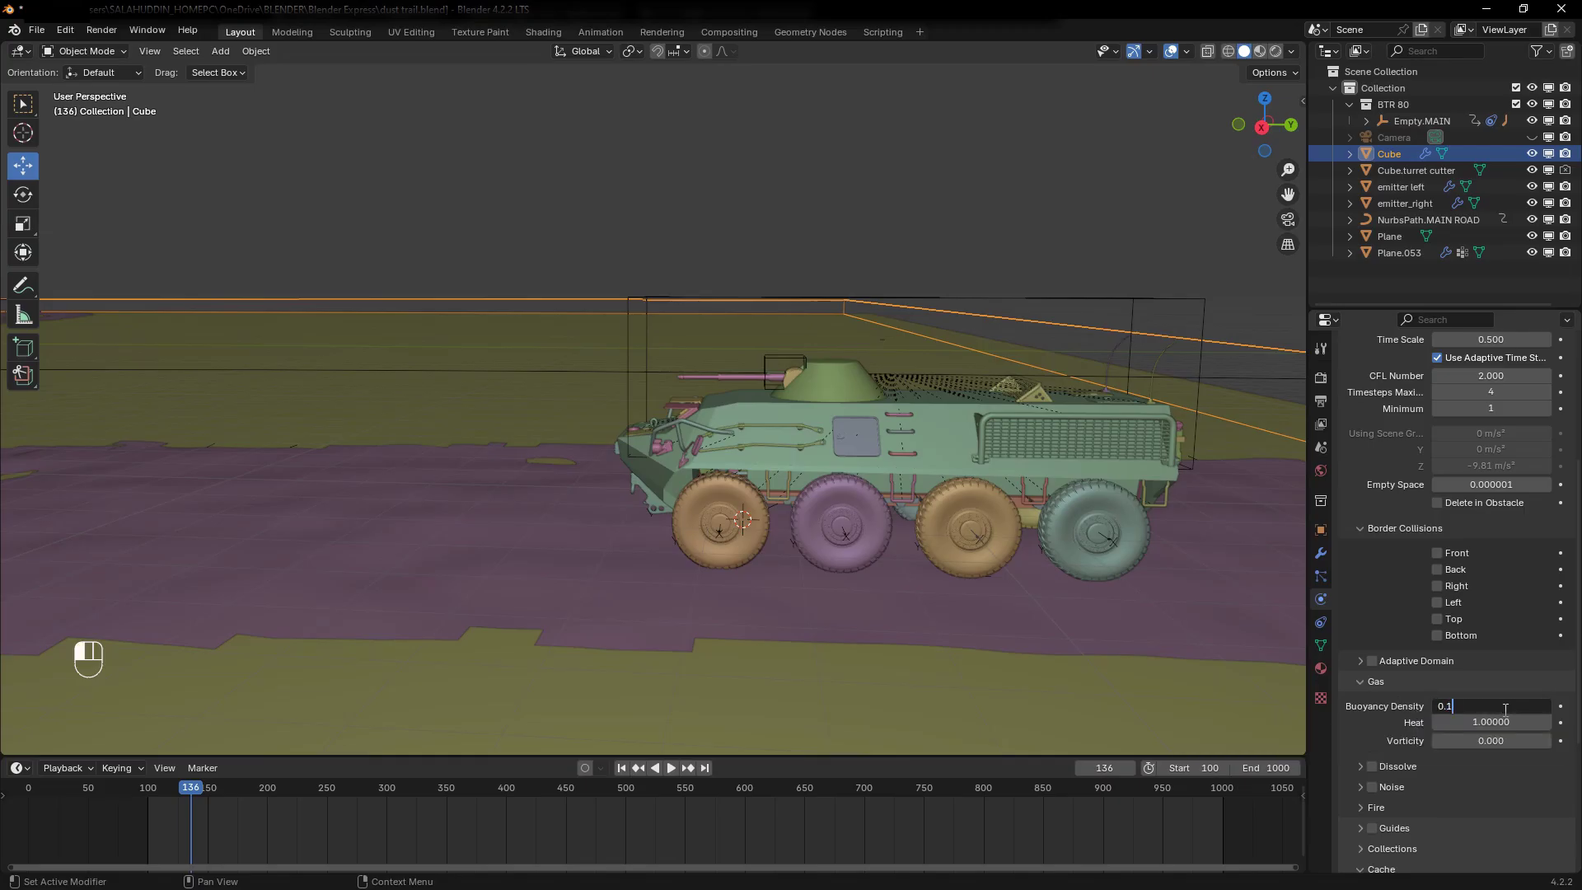
key("Return")
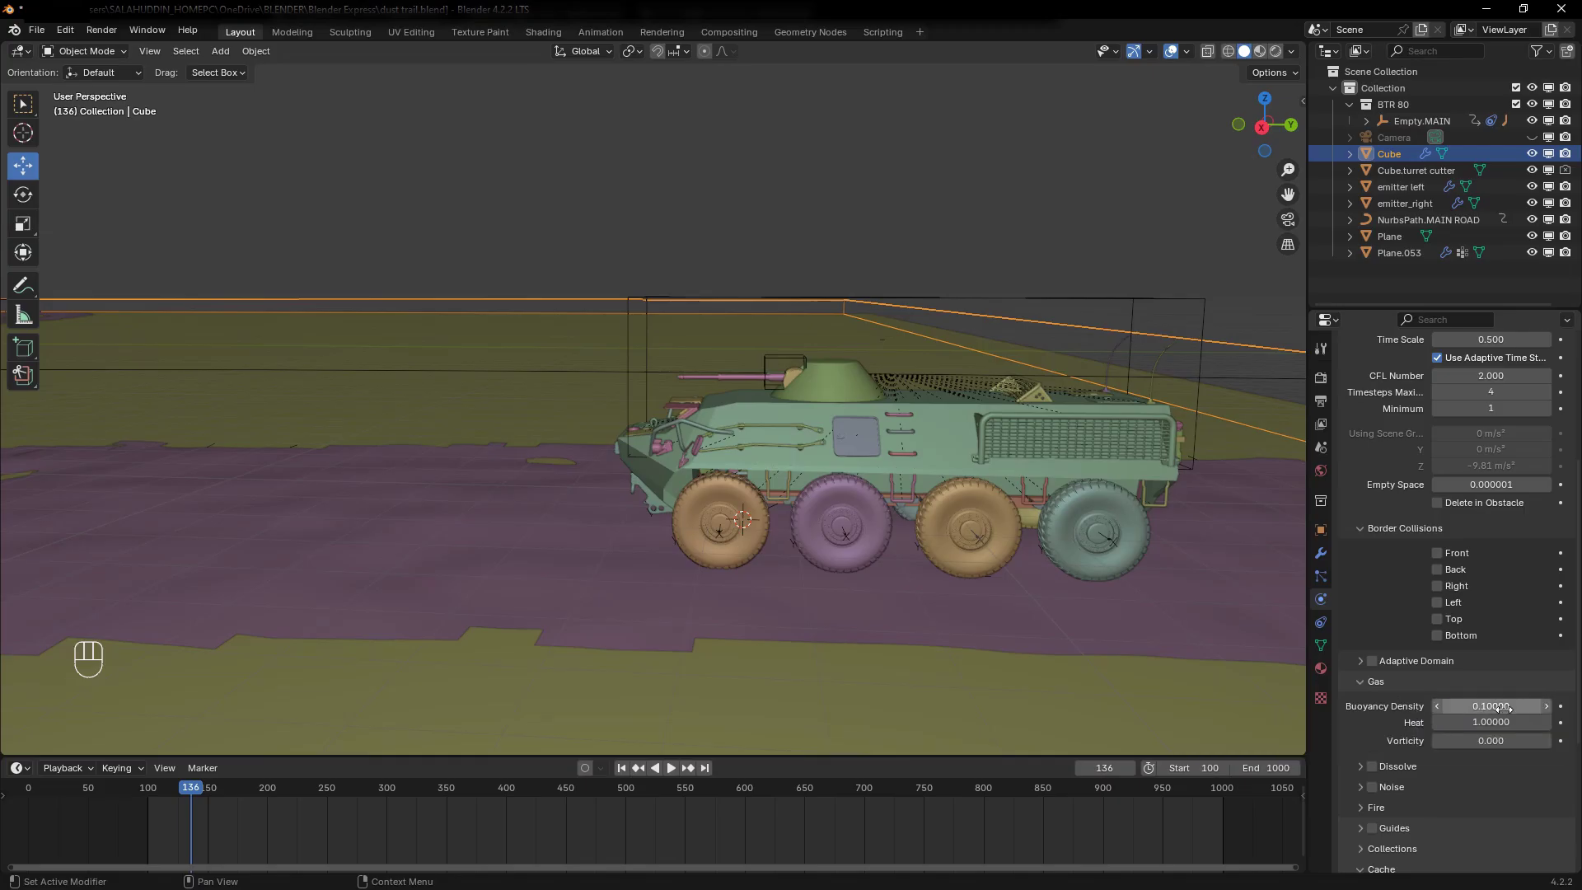
scroll(1496, 707, "down", 6)
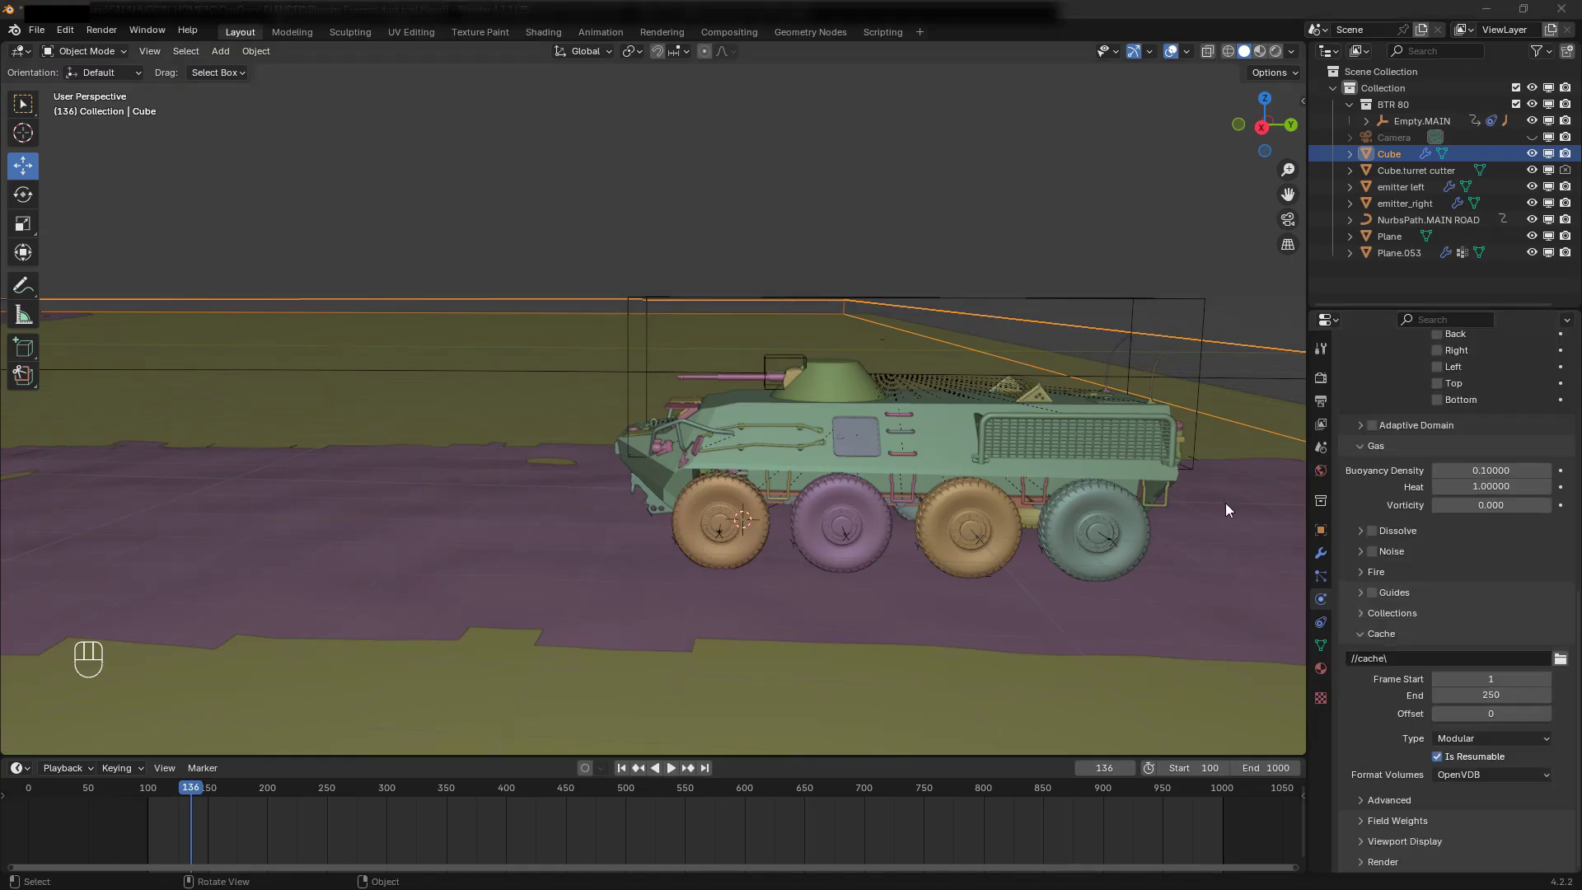
double_click(1488, 505)
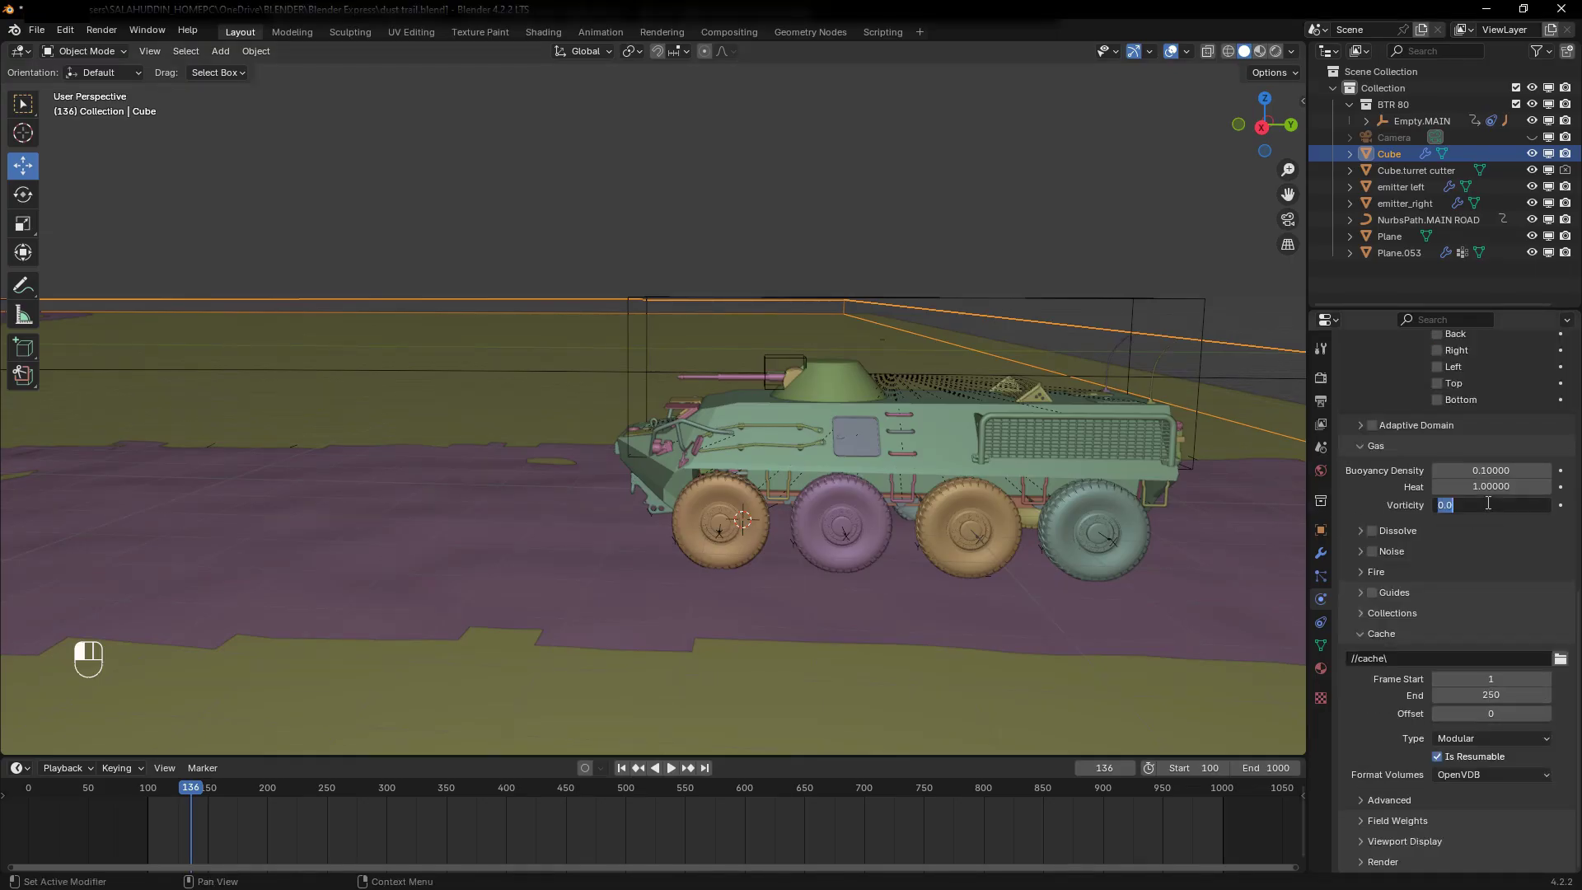
type("0")
key("Return")
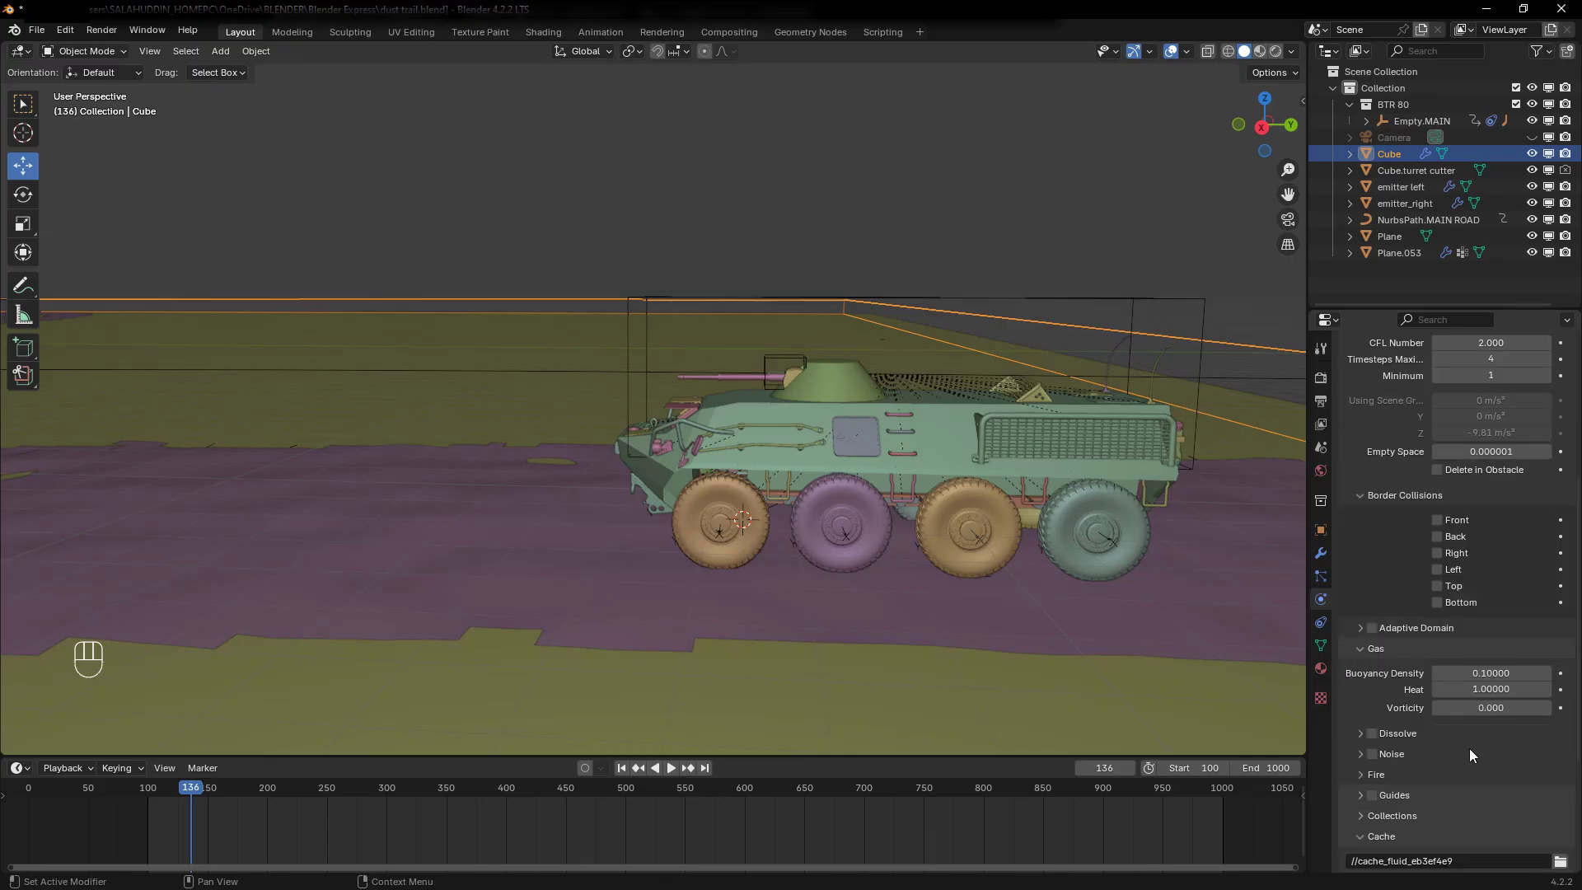
Point the domain's cache directory at the //cache\ folder through the file browser
scroll(1470, 749, "down", 2)
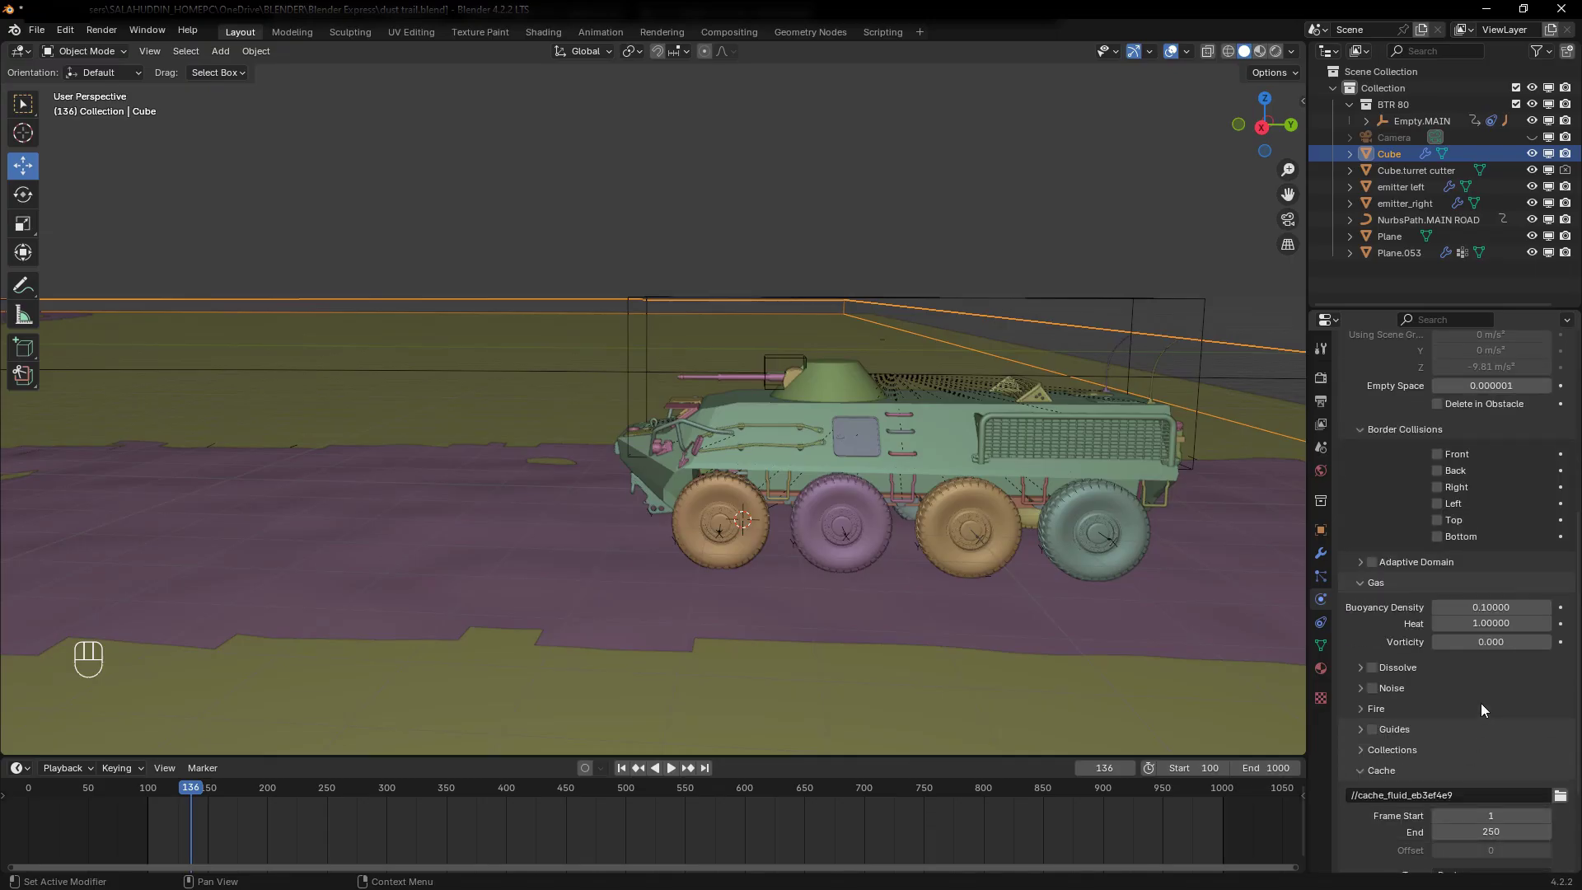
scroll(1481, 707, "down", 4)
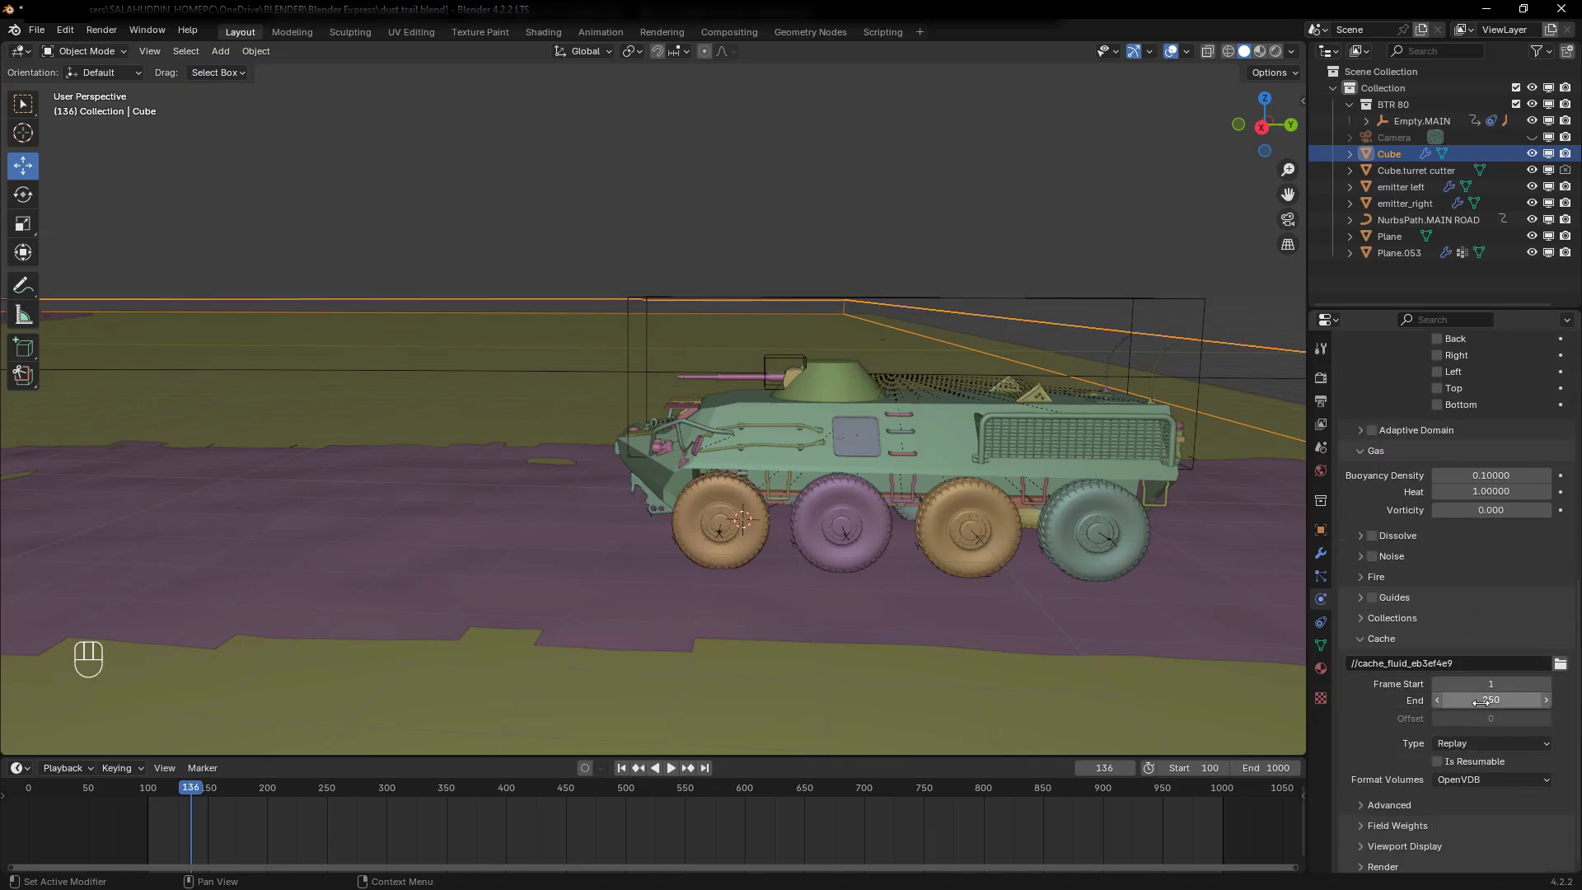
left_click(1560, 664)
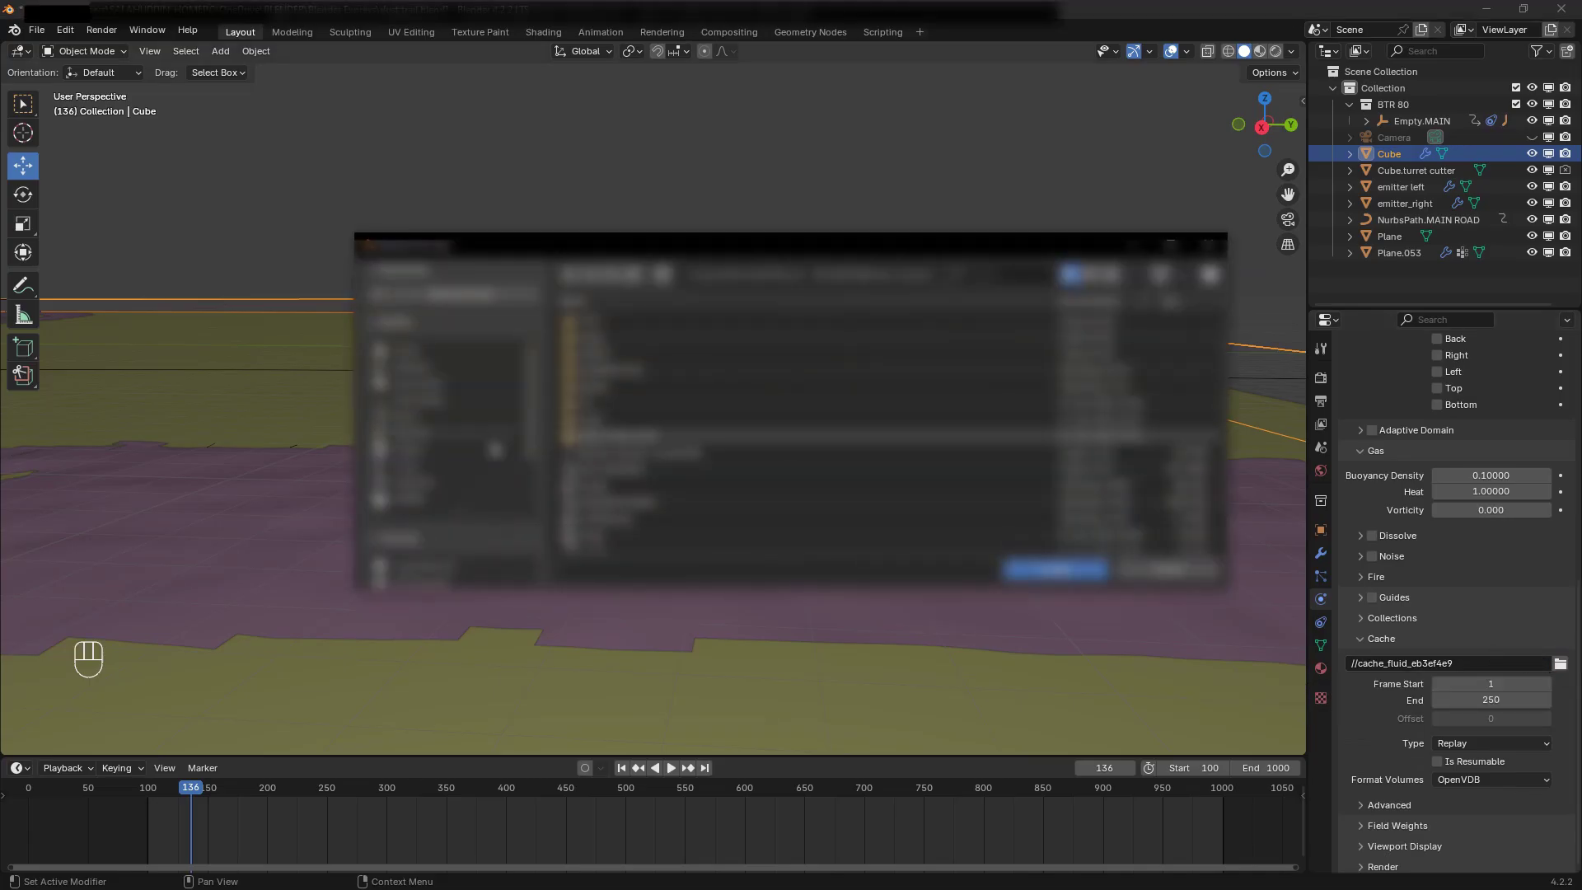
left_click(596, 387)
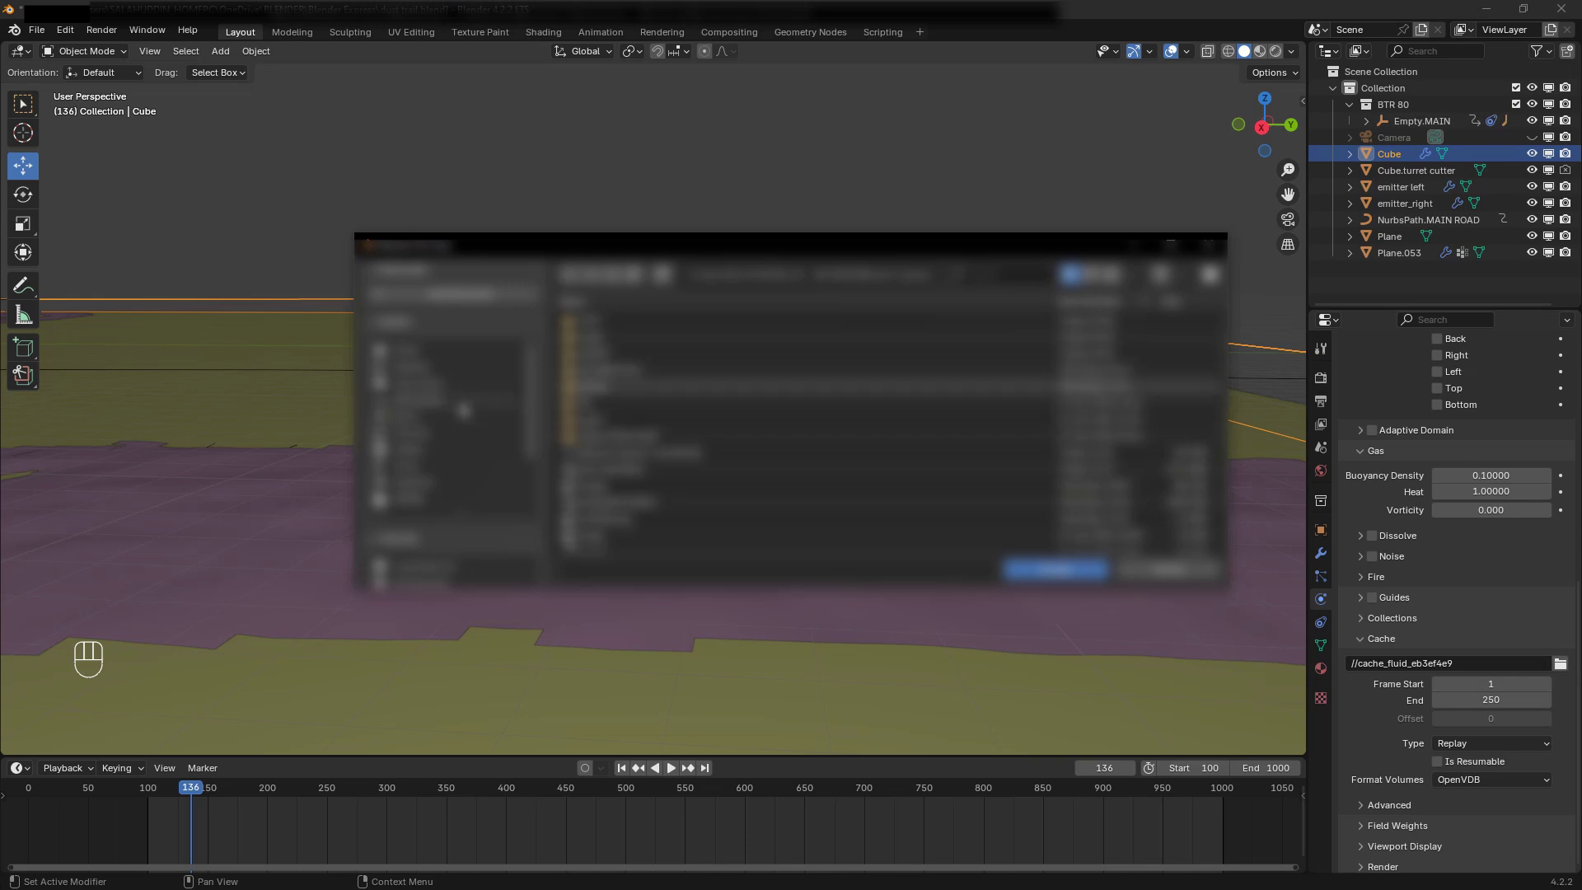
double_click(609, 329)
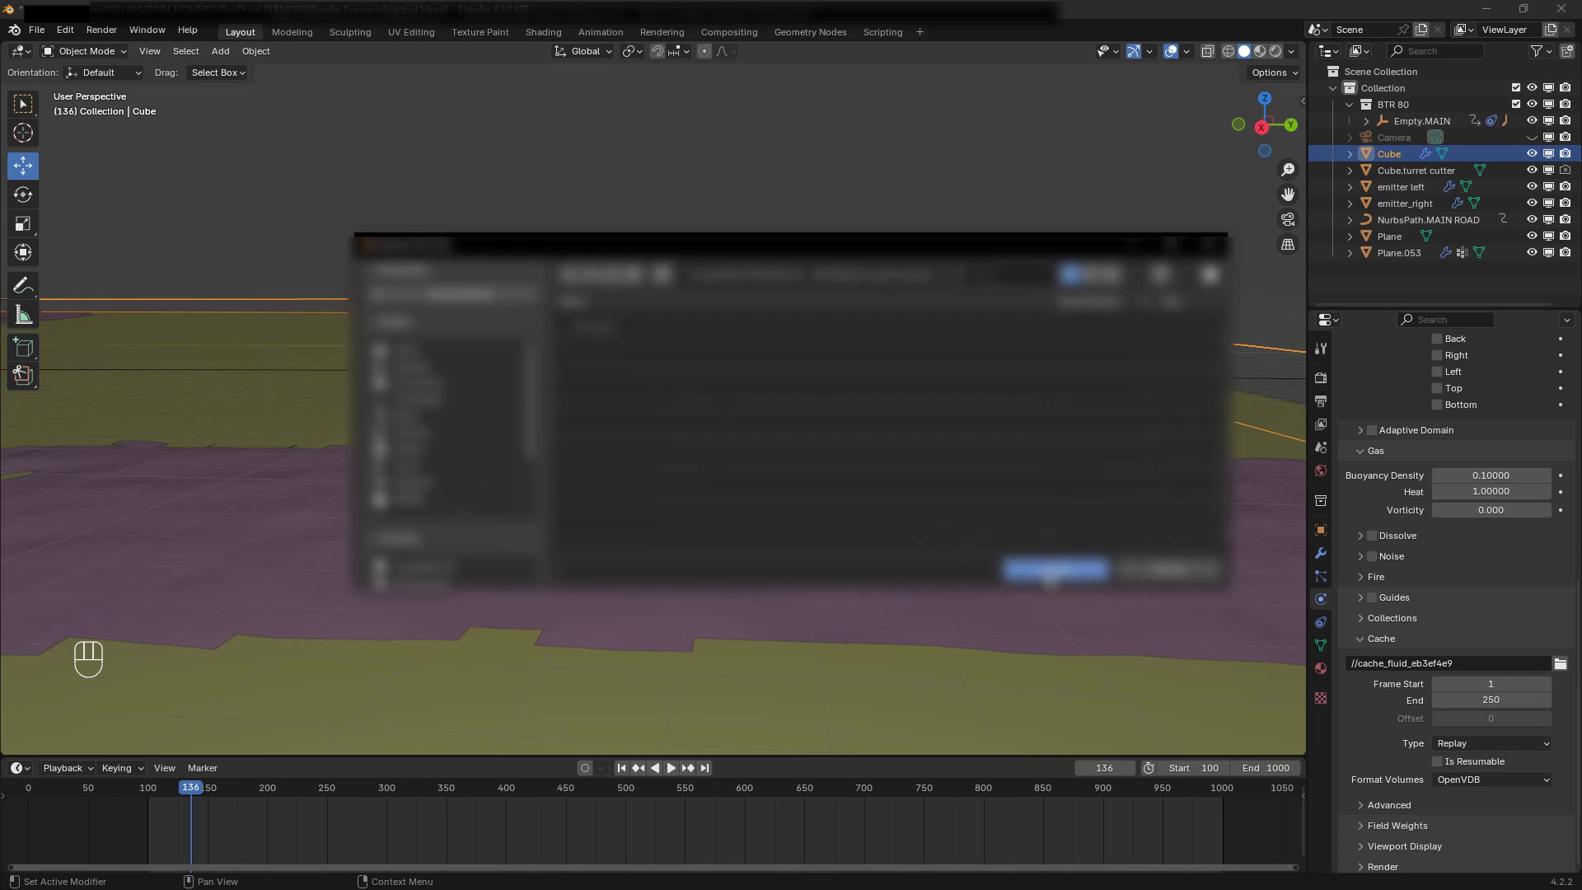
left_click(1054, 570)
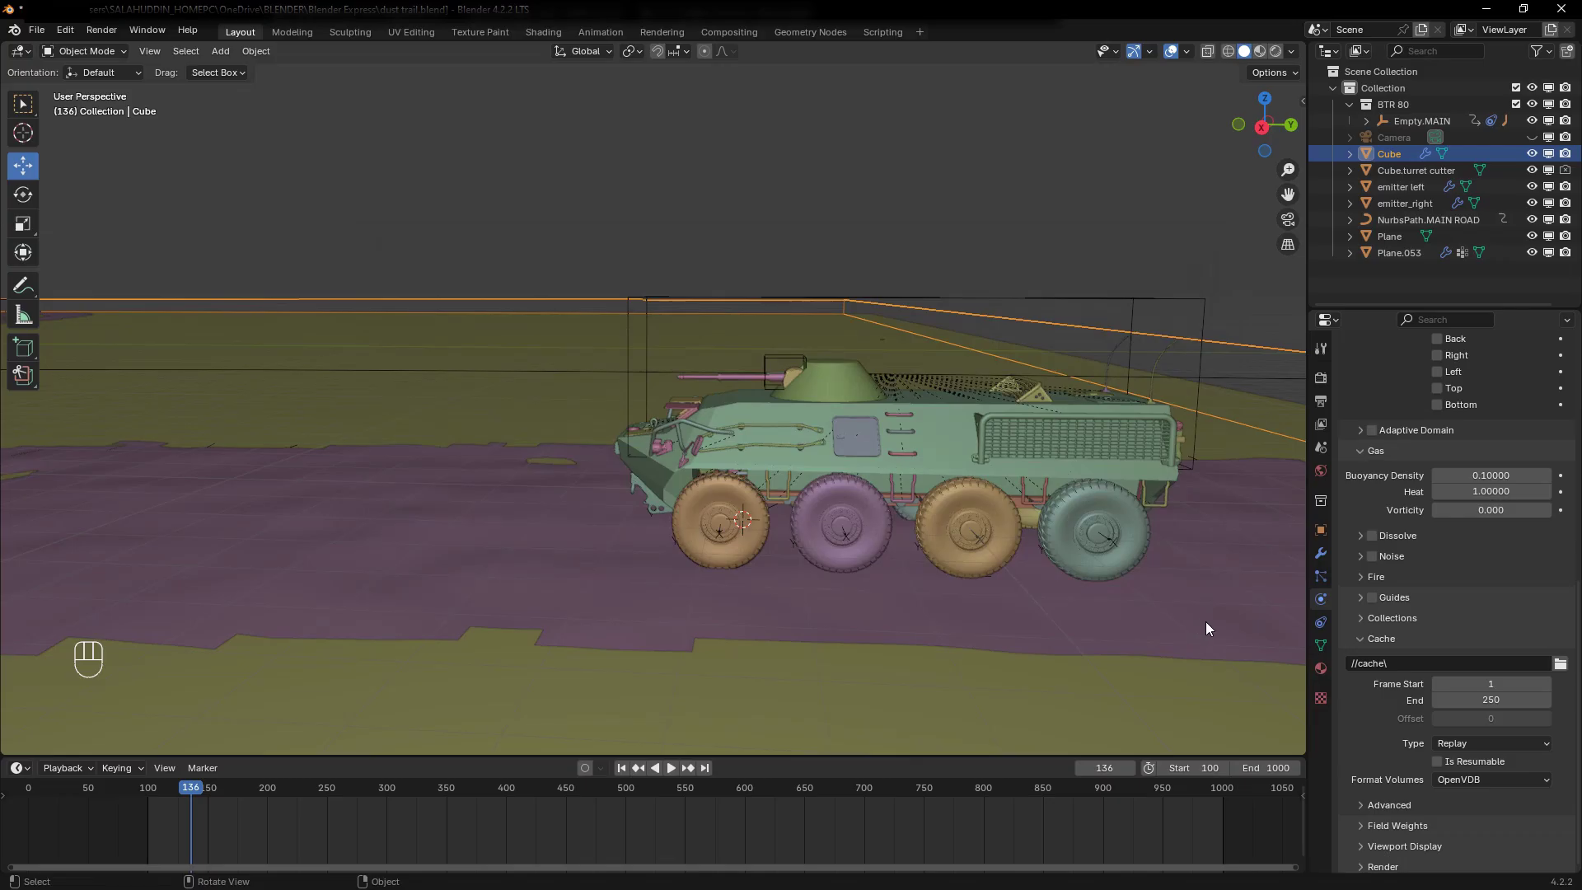
Make the cache Modular and resumable, with vorticity 0.050 and Dissolve and Noise enabled
left_click(1495, 745)
left_click(1476, 778)
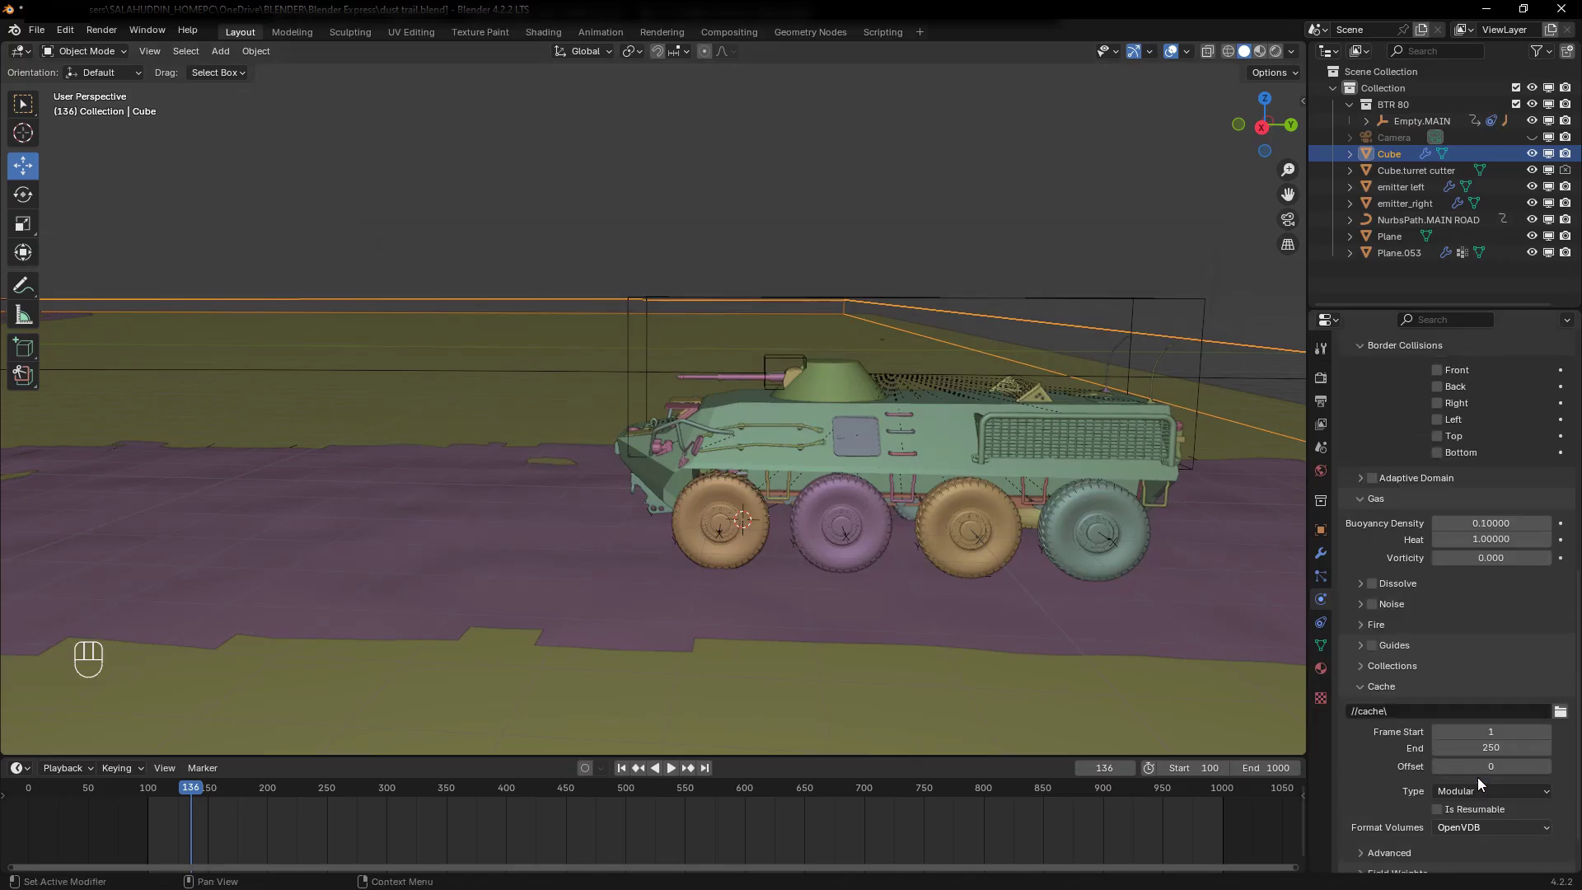
left_click(1437, 811)
scroll(1412, 783, "down", 2)
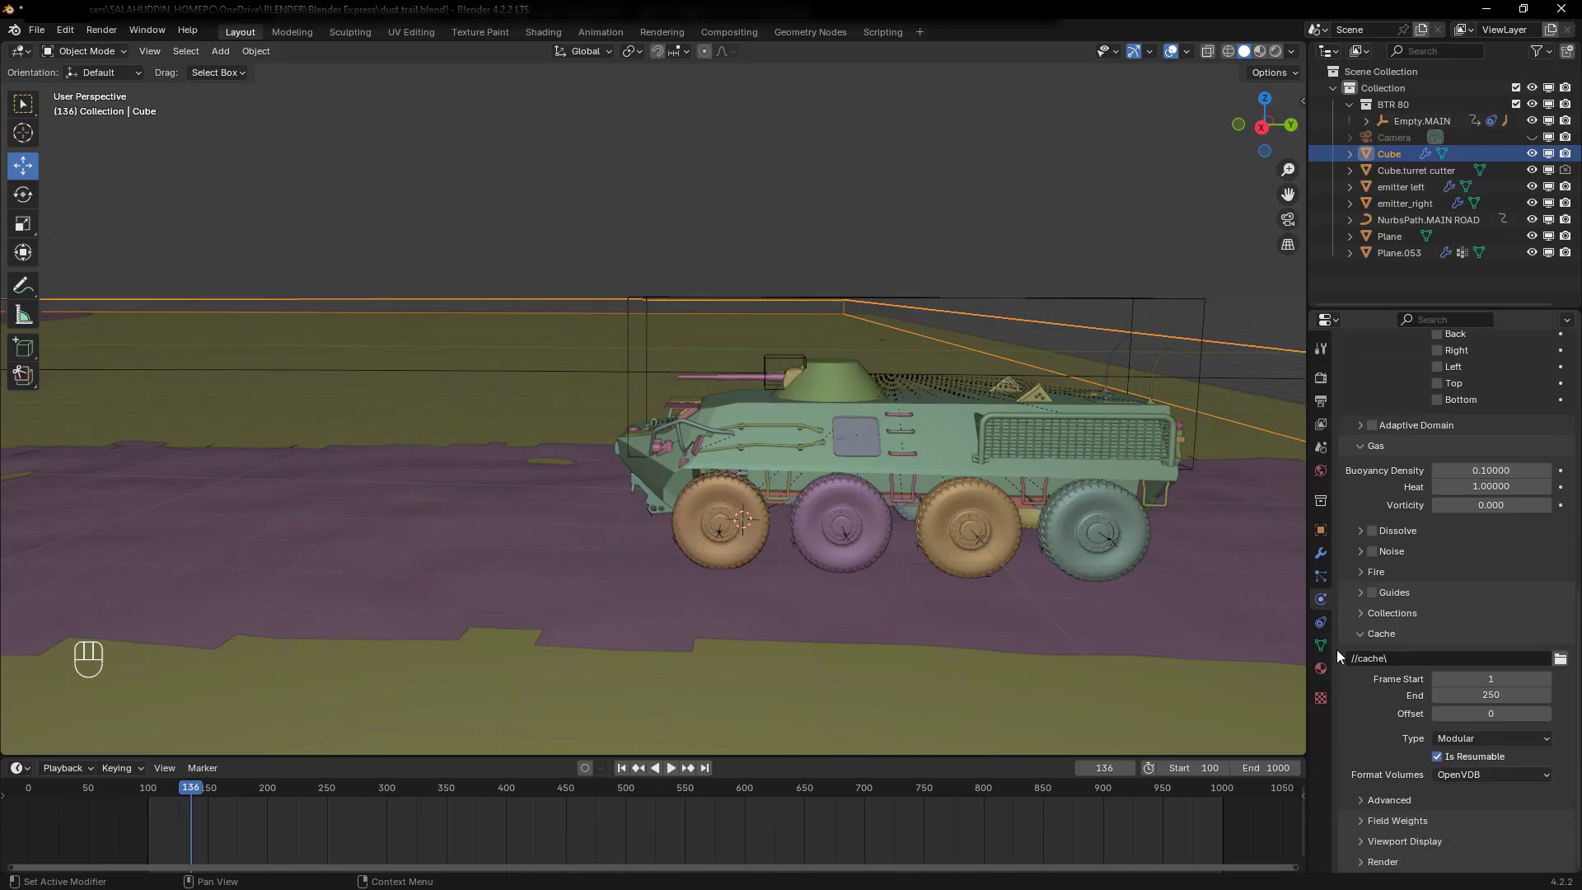
key("ctrl+shift+z")
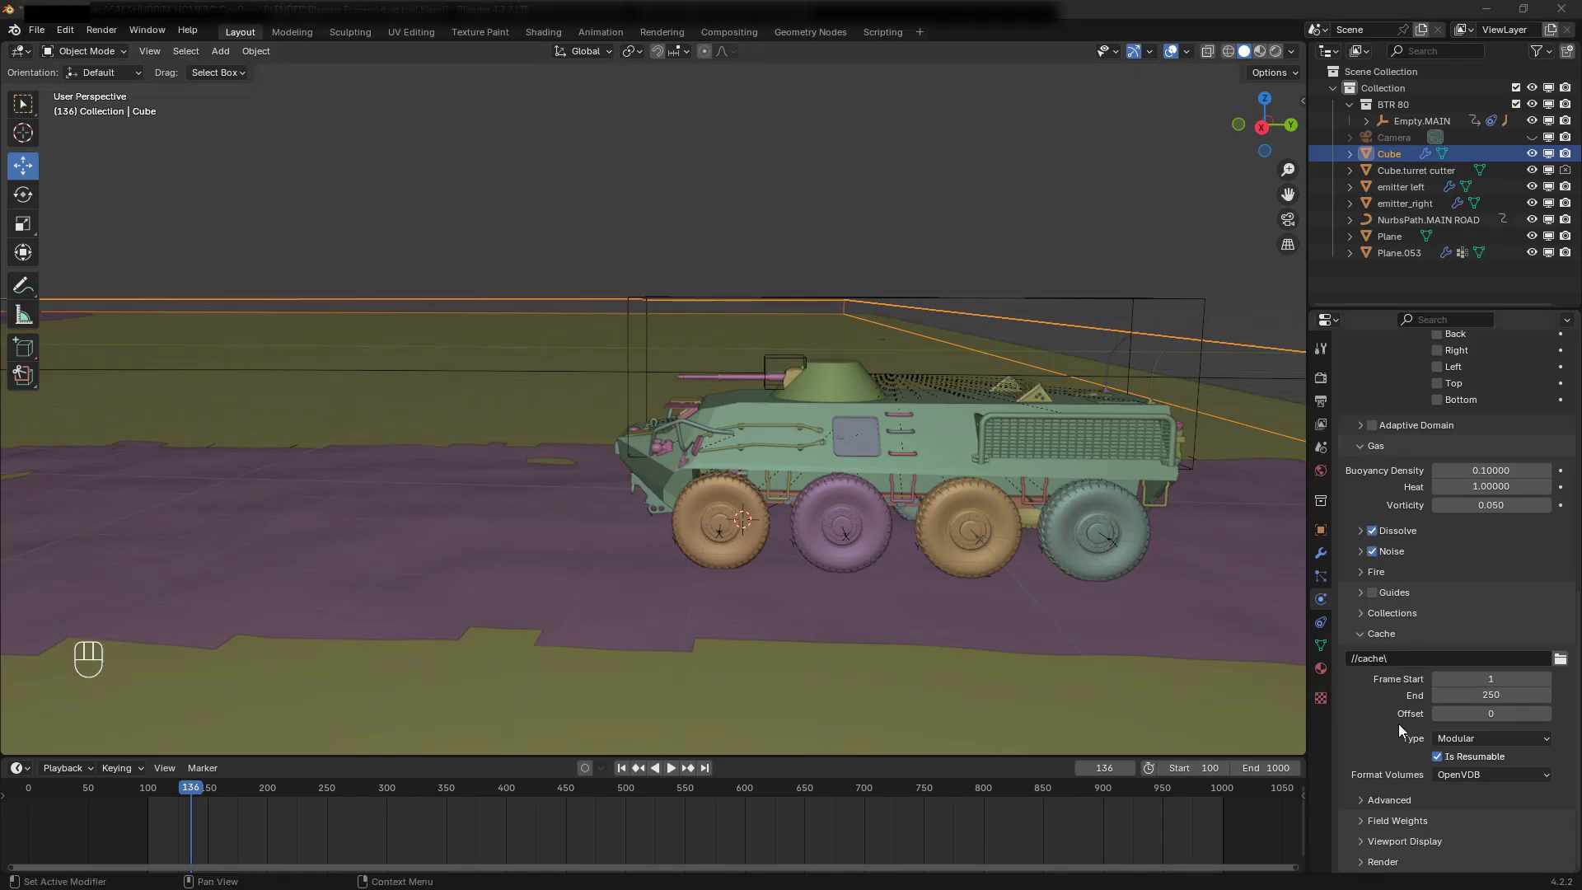
left_click(1382, 719)
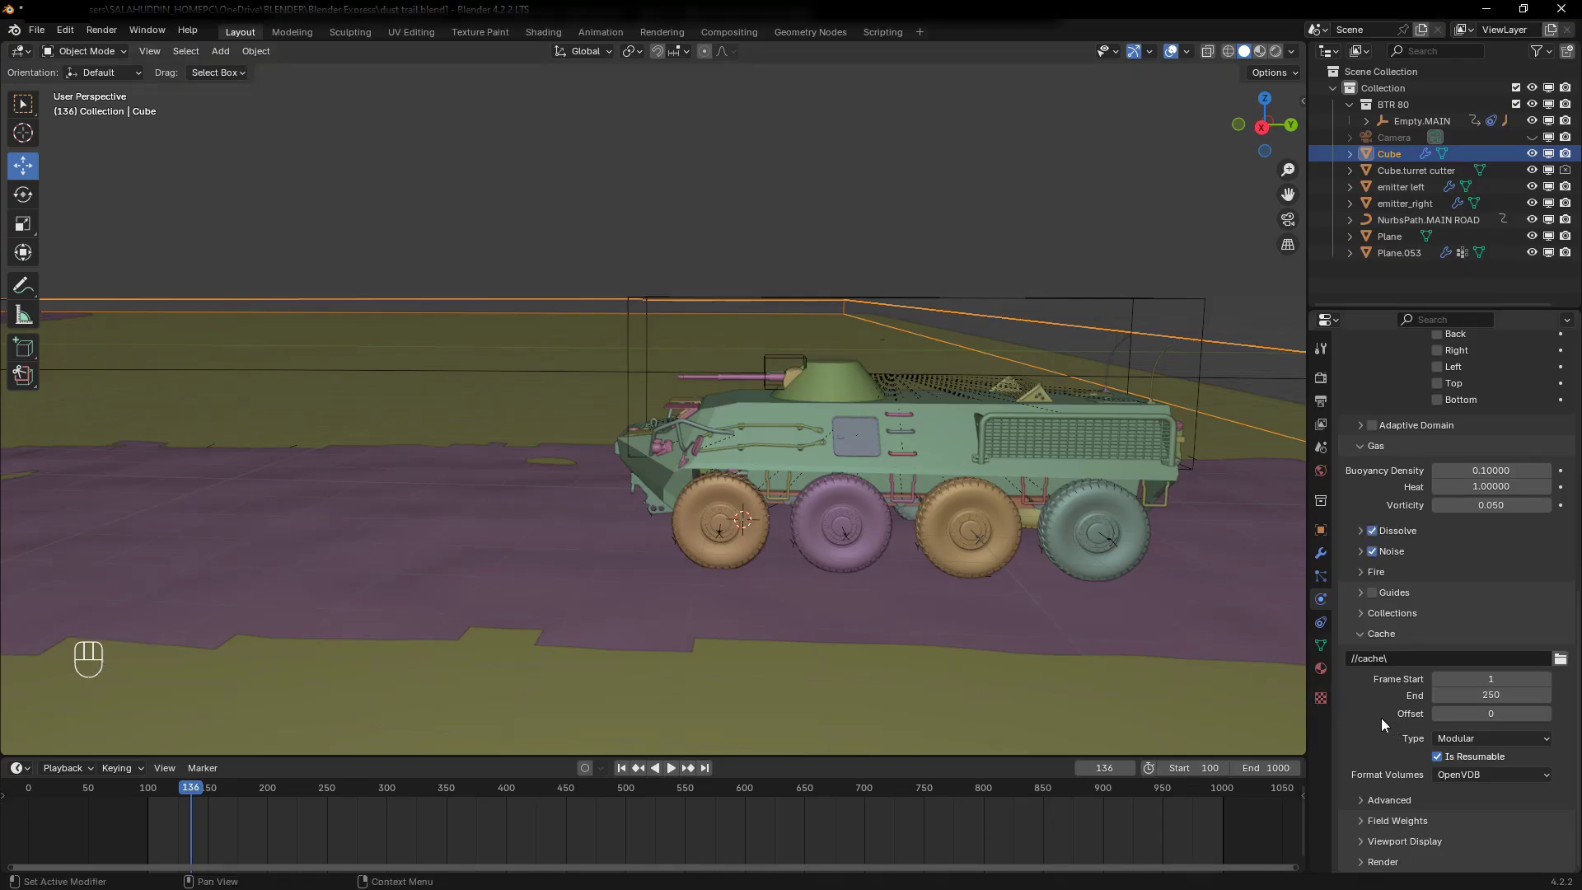
scroll(1380, 719, "up", 5)
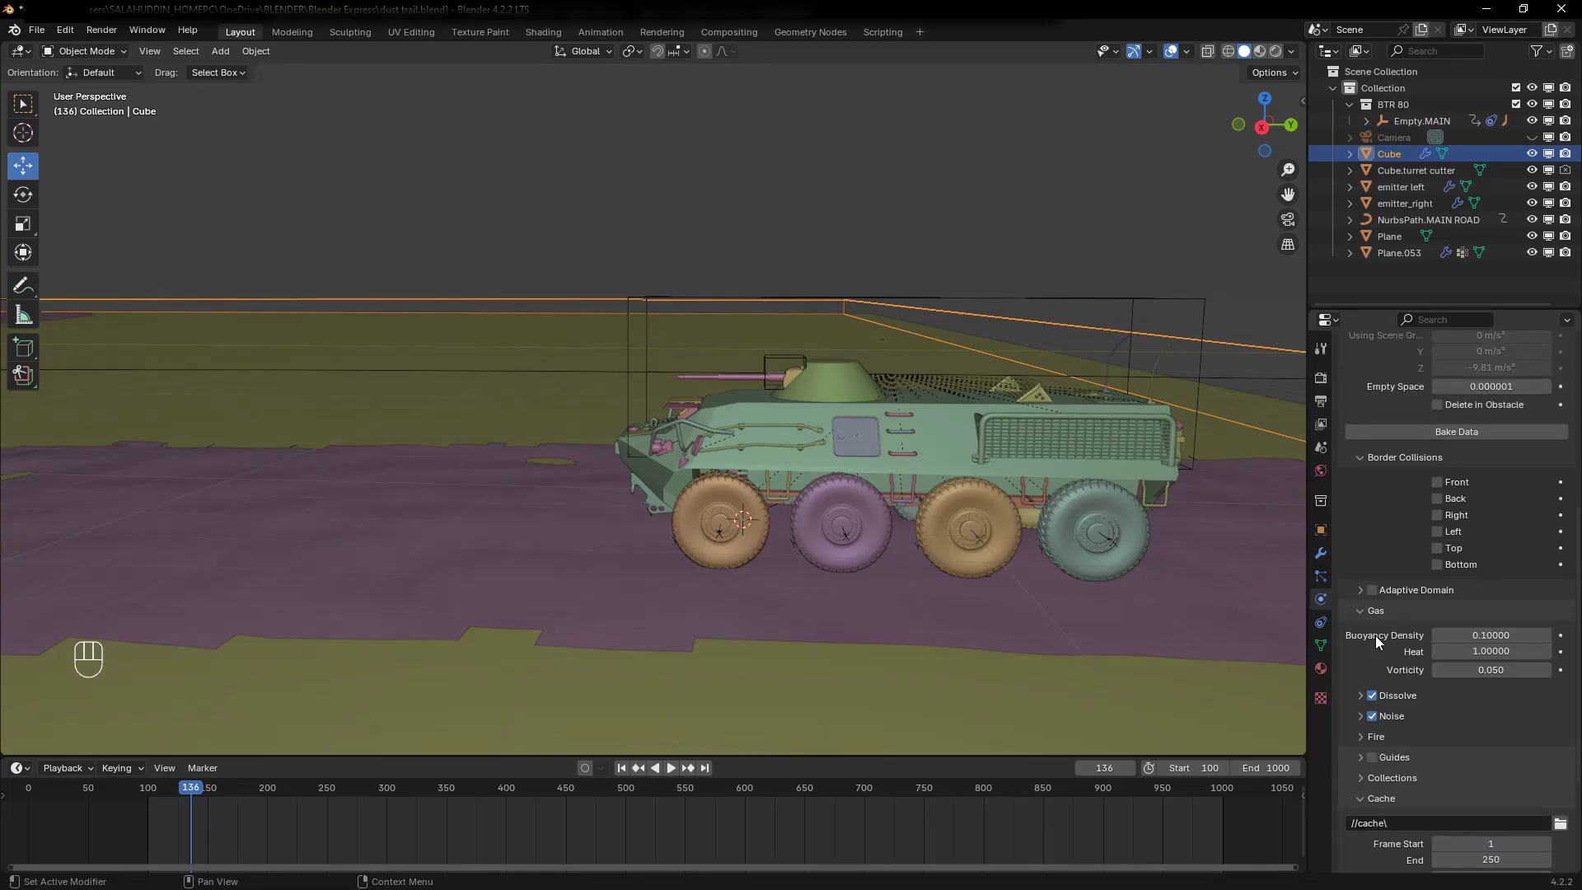
scroll(1373, 624, "up", 3)
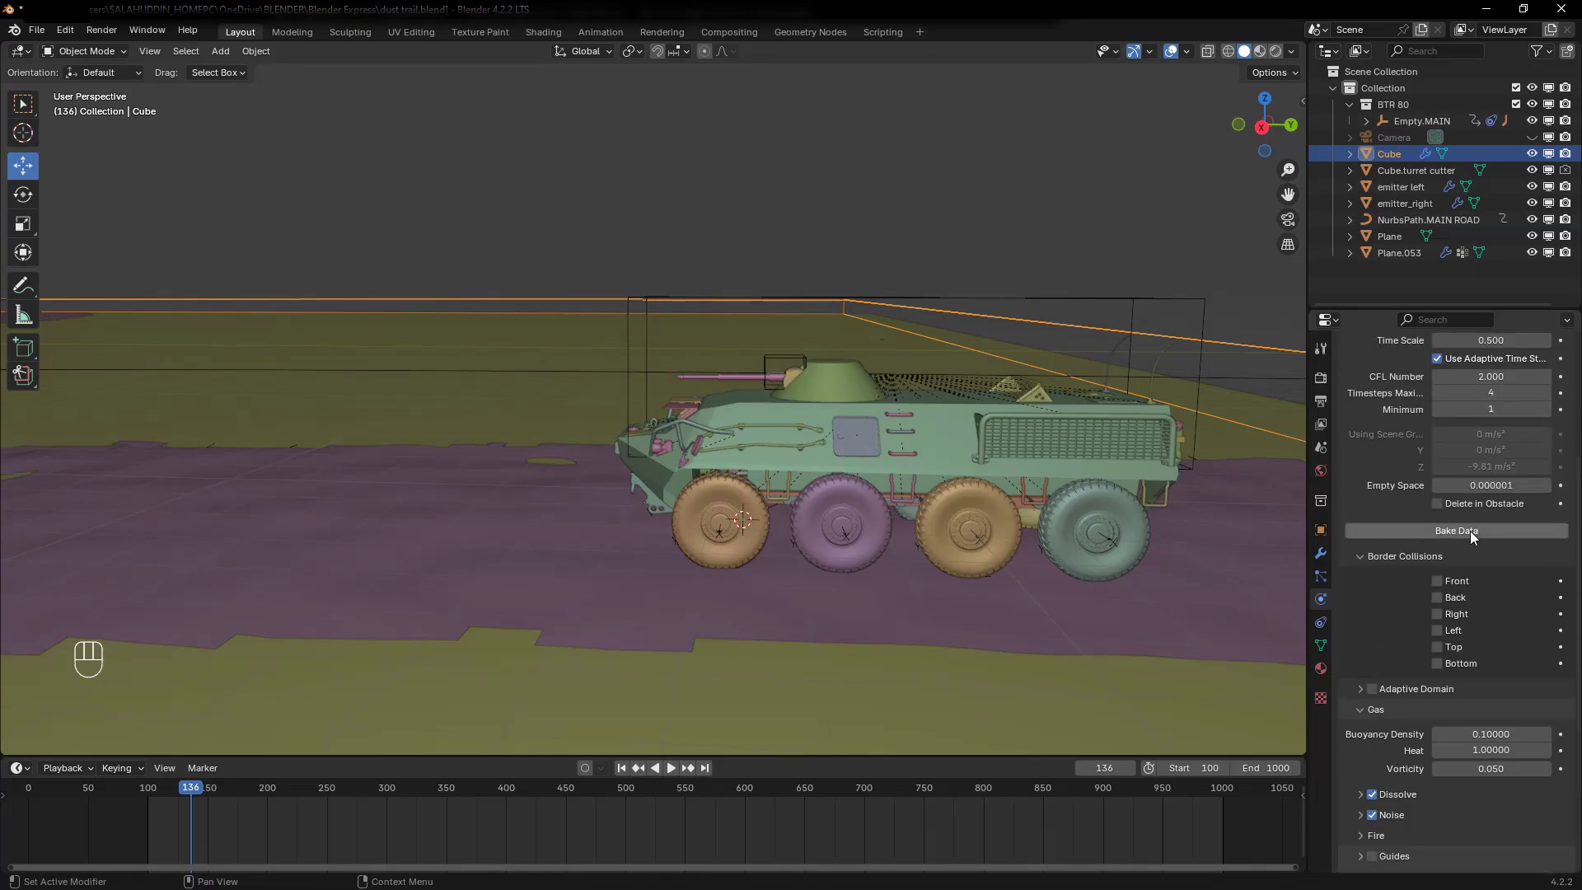
Bake the Cube domain's simulation data over the frame 100–500 cache range
left_click(1470, 531)
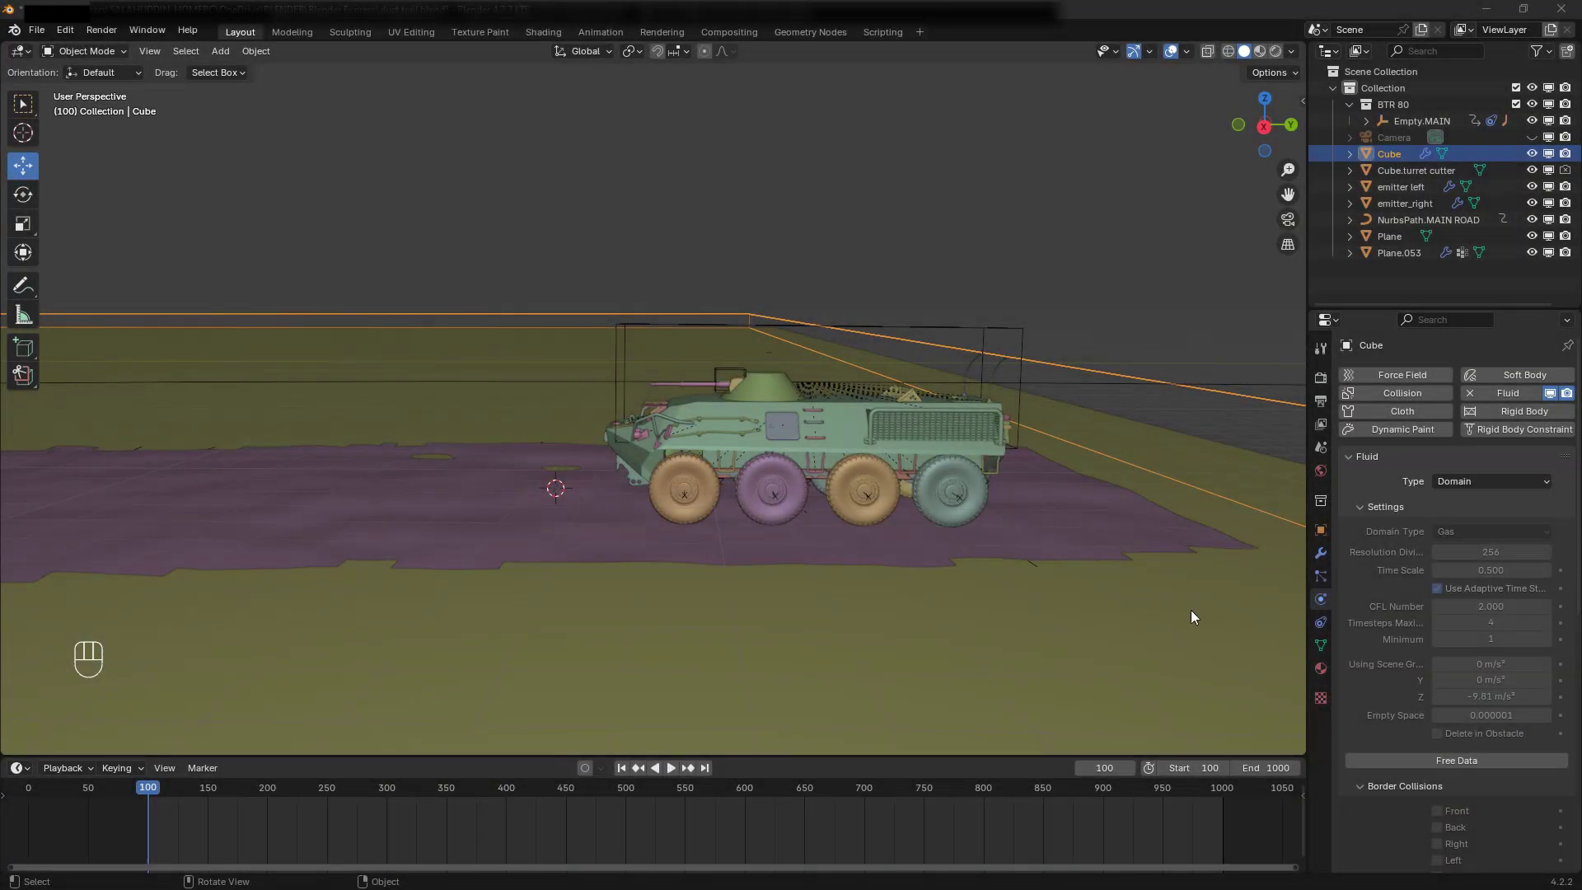
scroll(1414, 635, "down", 10)
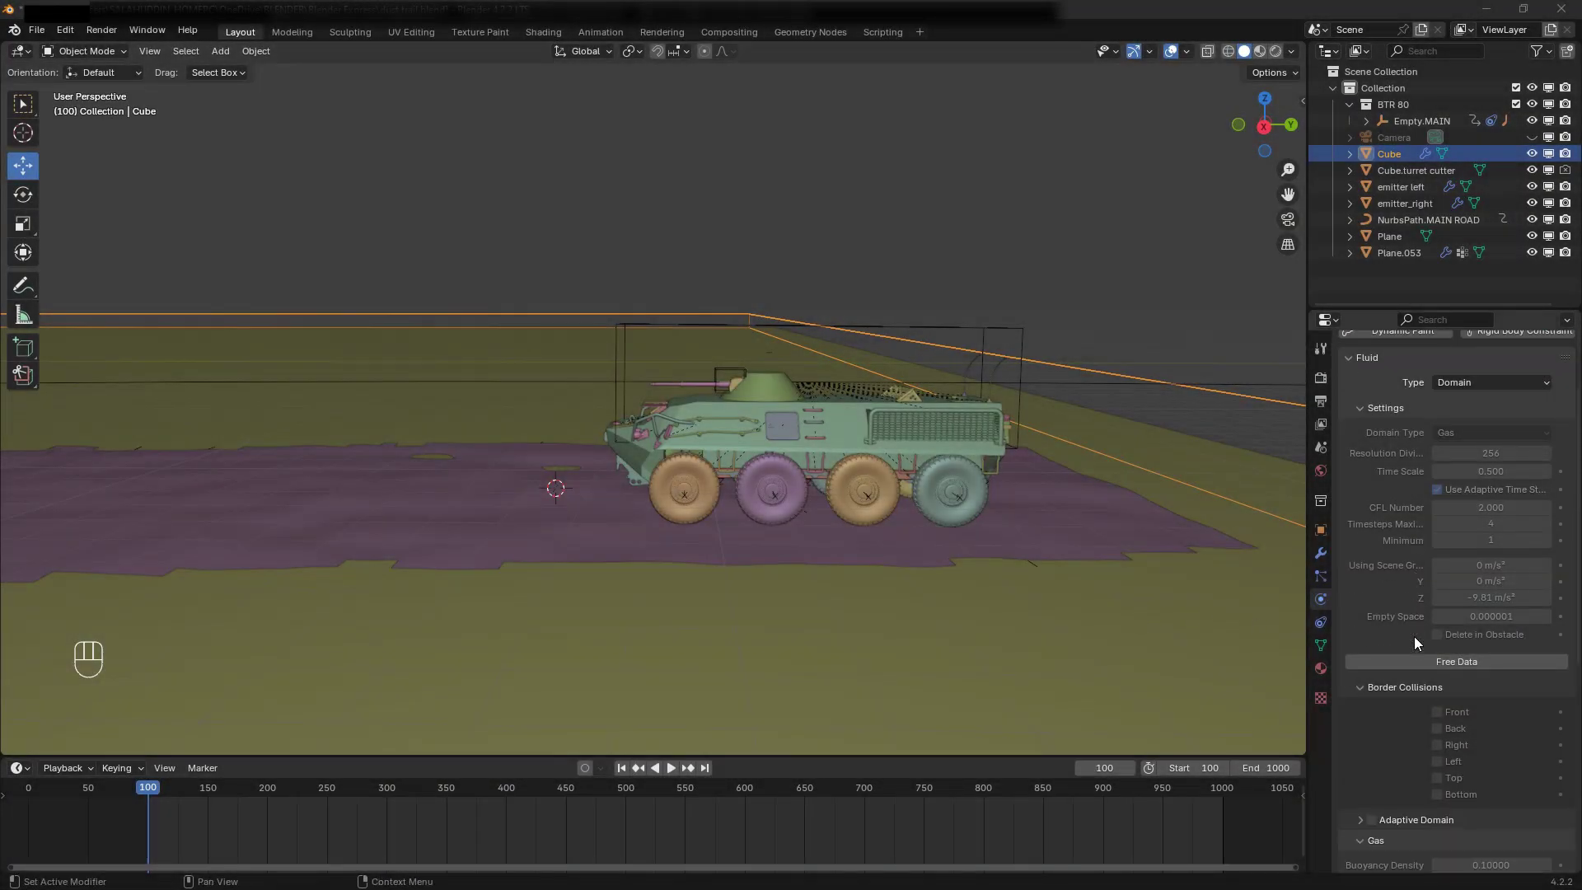
scroll(1414, 640, "down", 5)
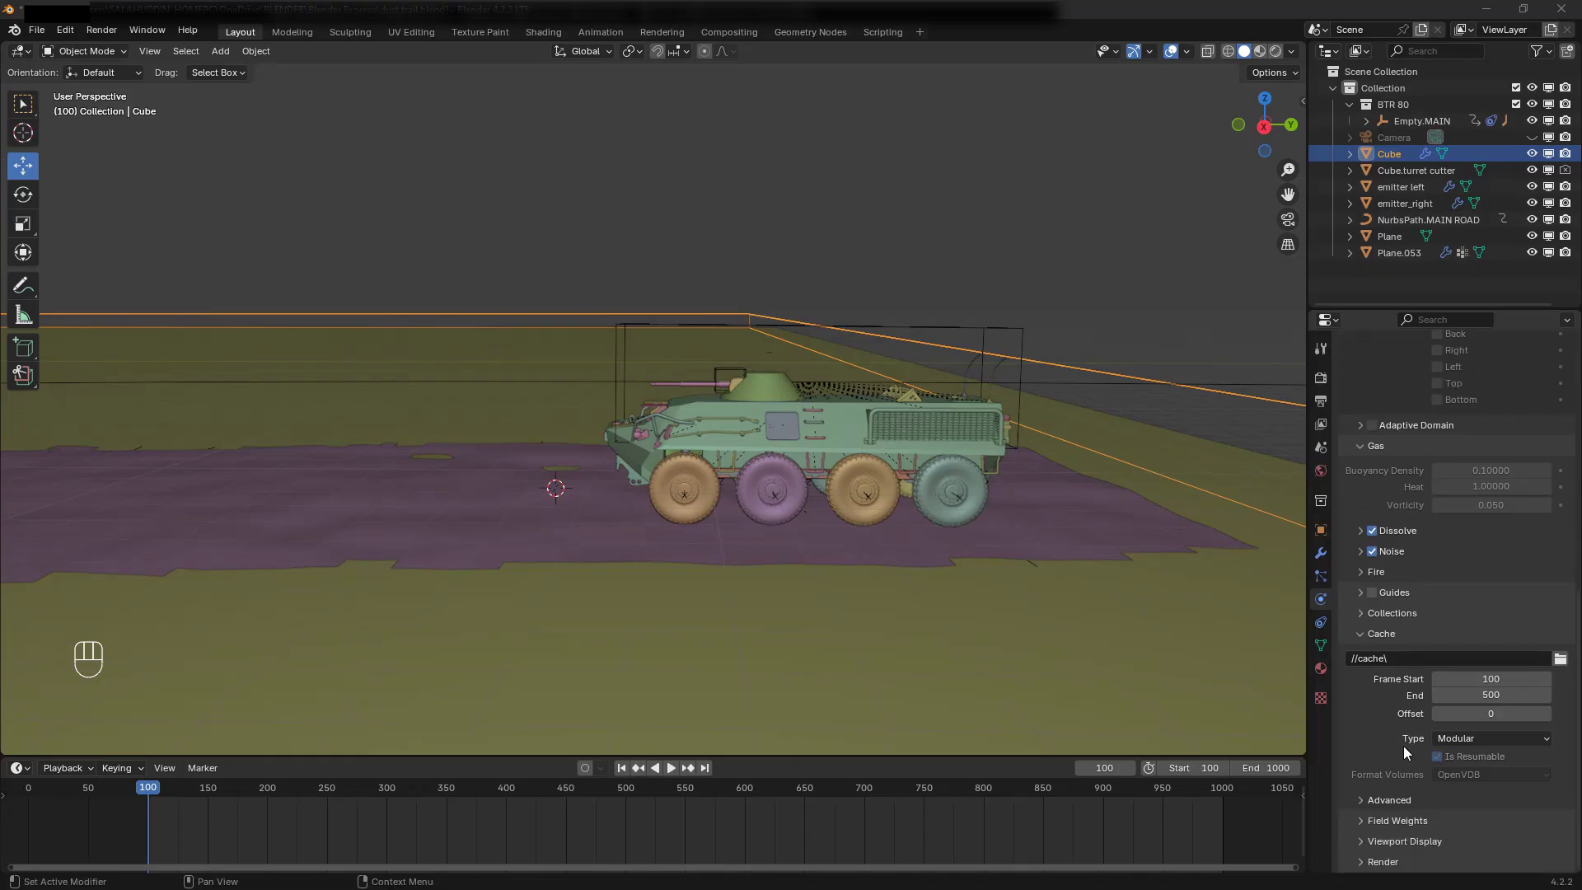
Bake the Noise detail with upres factor 2, strength 1.00 and scale 2.000
scroll(1403, 745, "up", 6)
scroll(1393, 701, "up", 1)
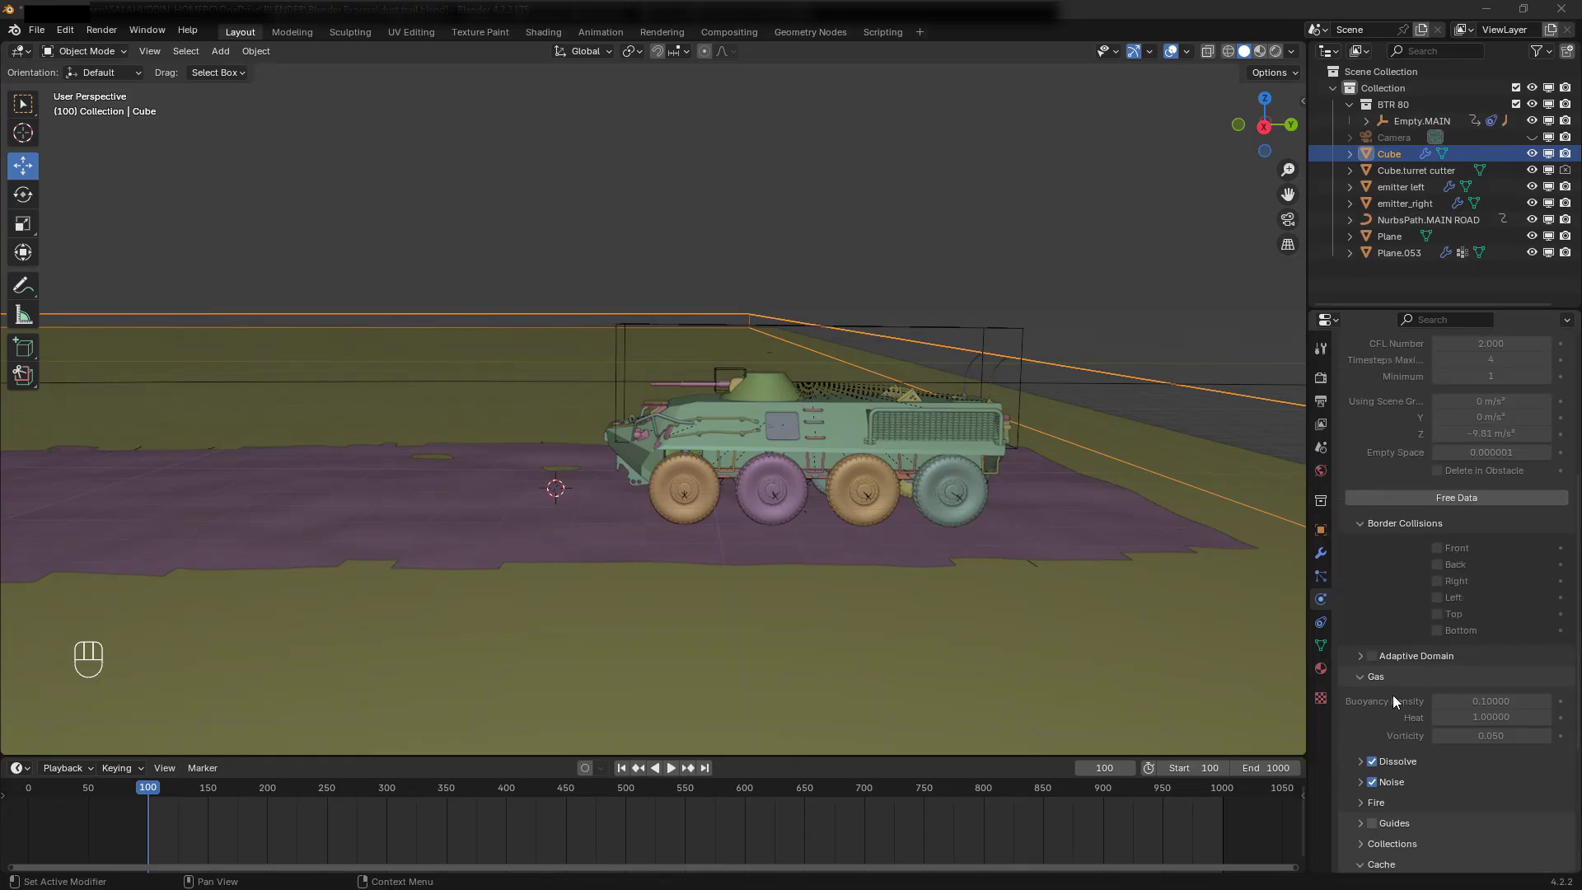
scroll(1392, 702, "down", 3)
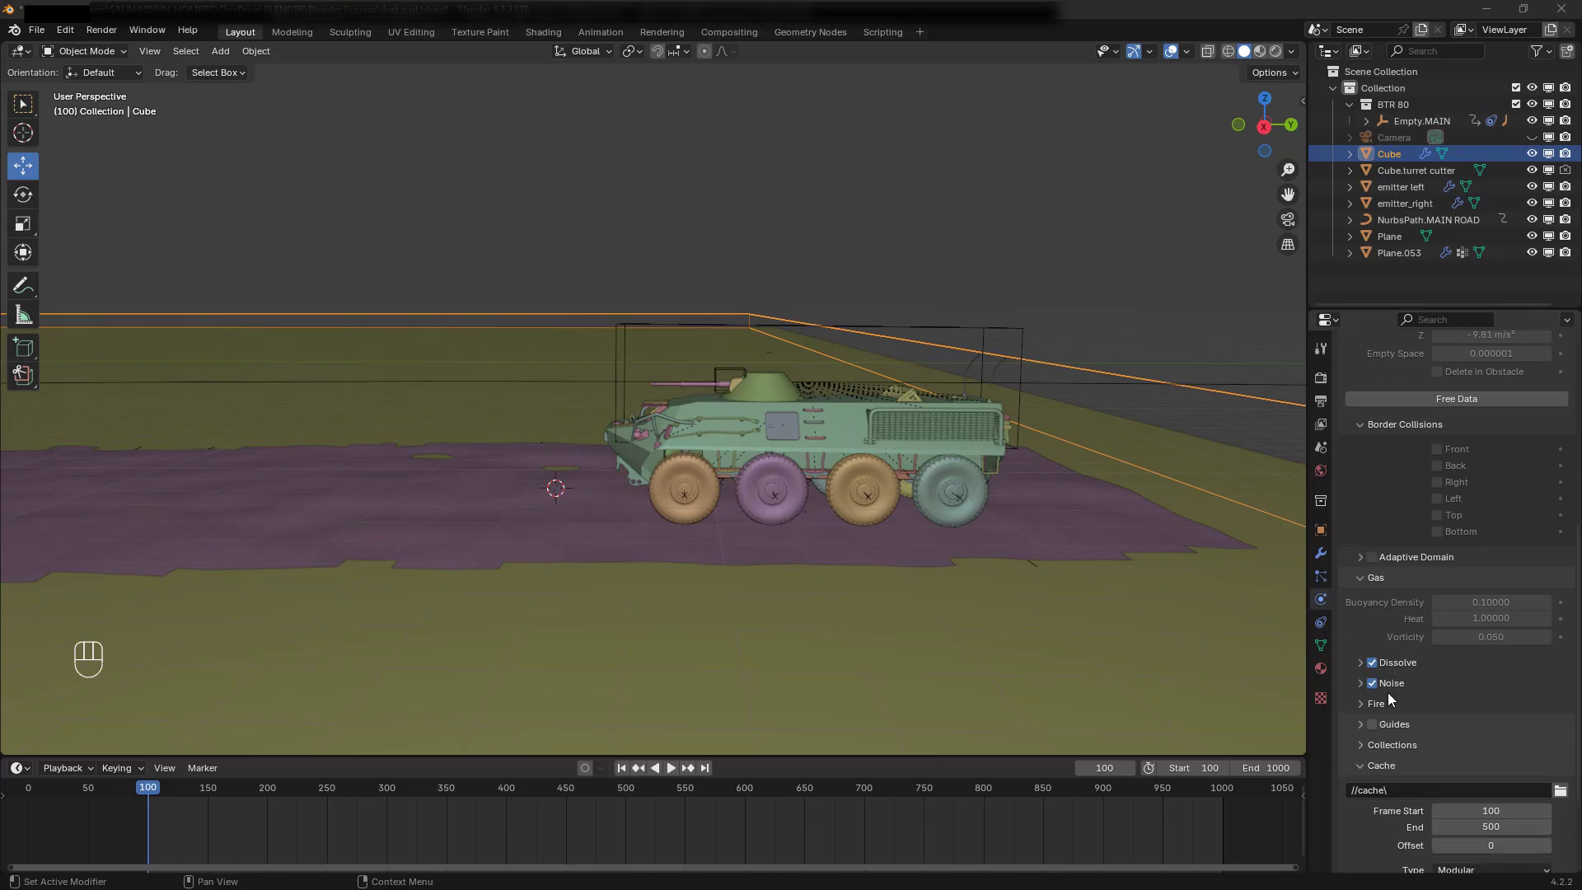
left_click(1360, 684)
scroll(1411, 693, "down", 1)
scroll(1414, 692, "down", 2)
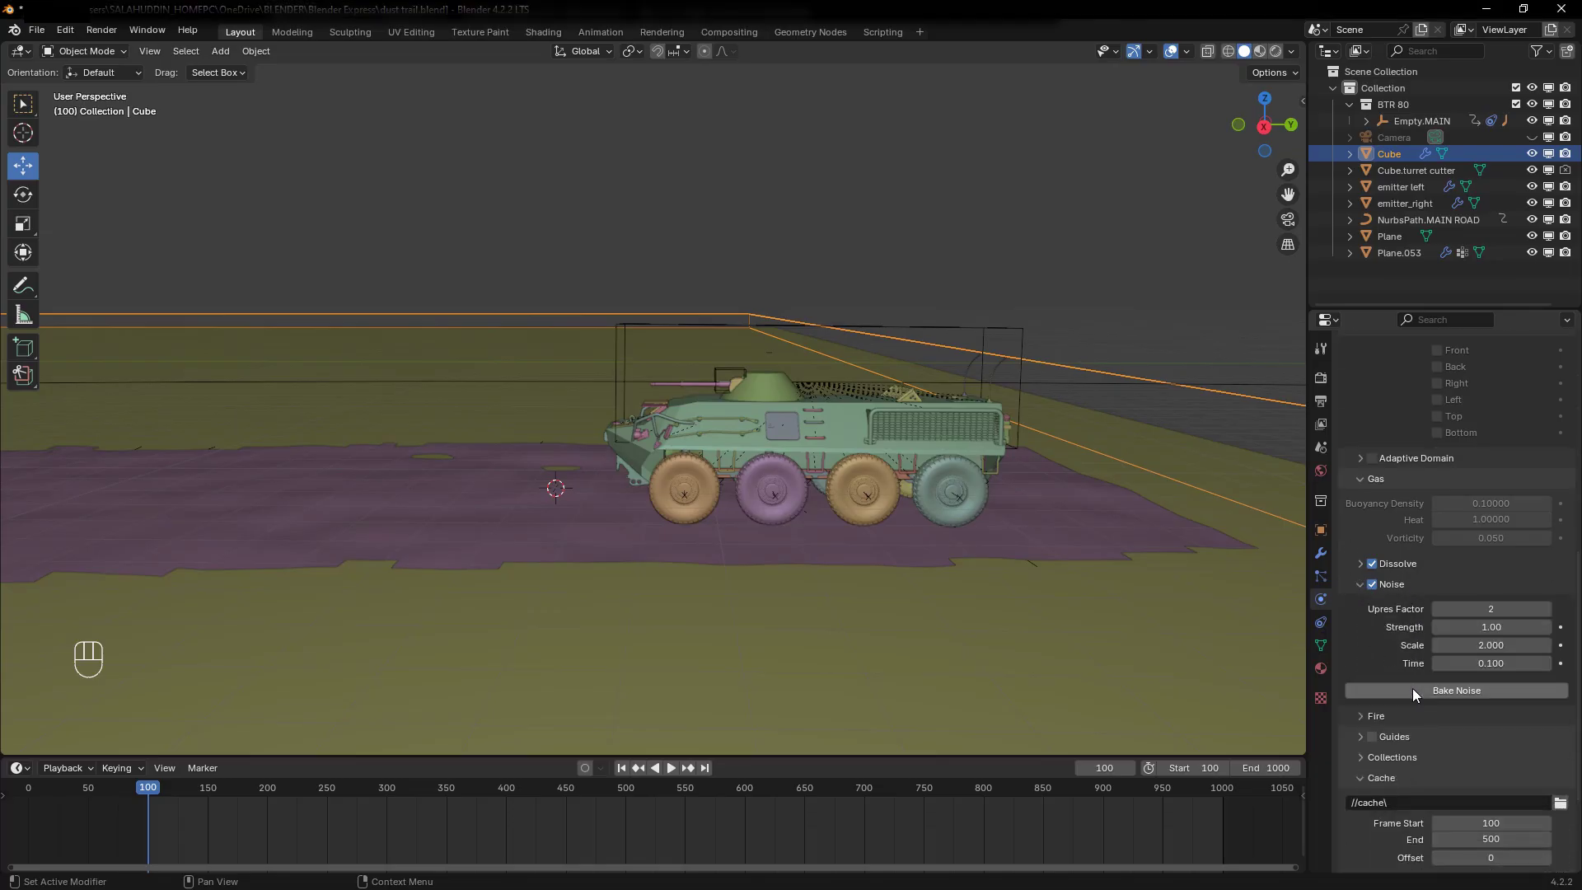
left_click(1462, 692)
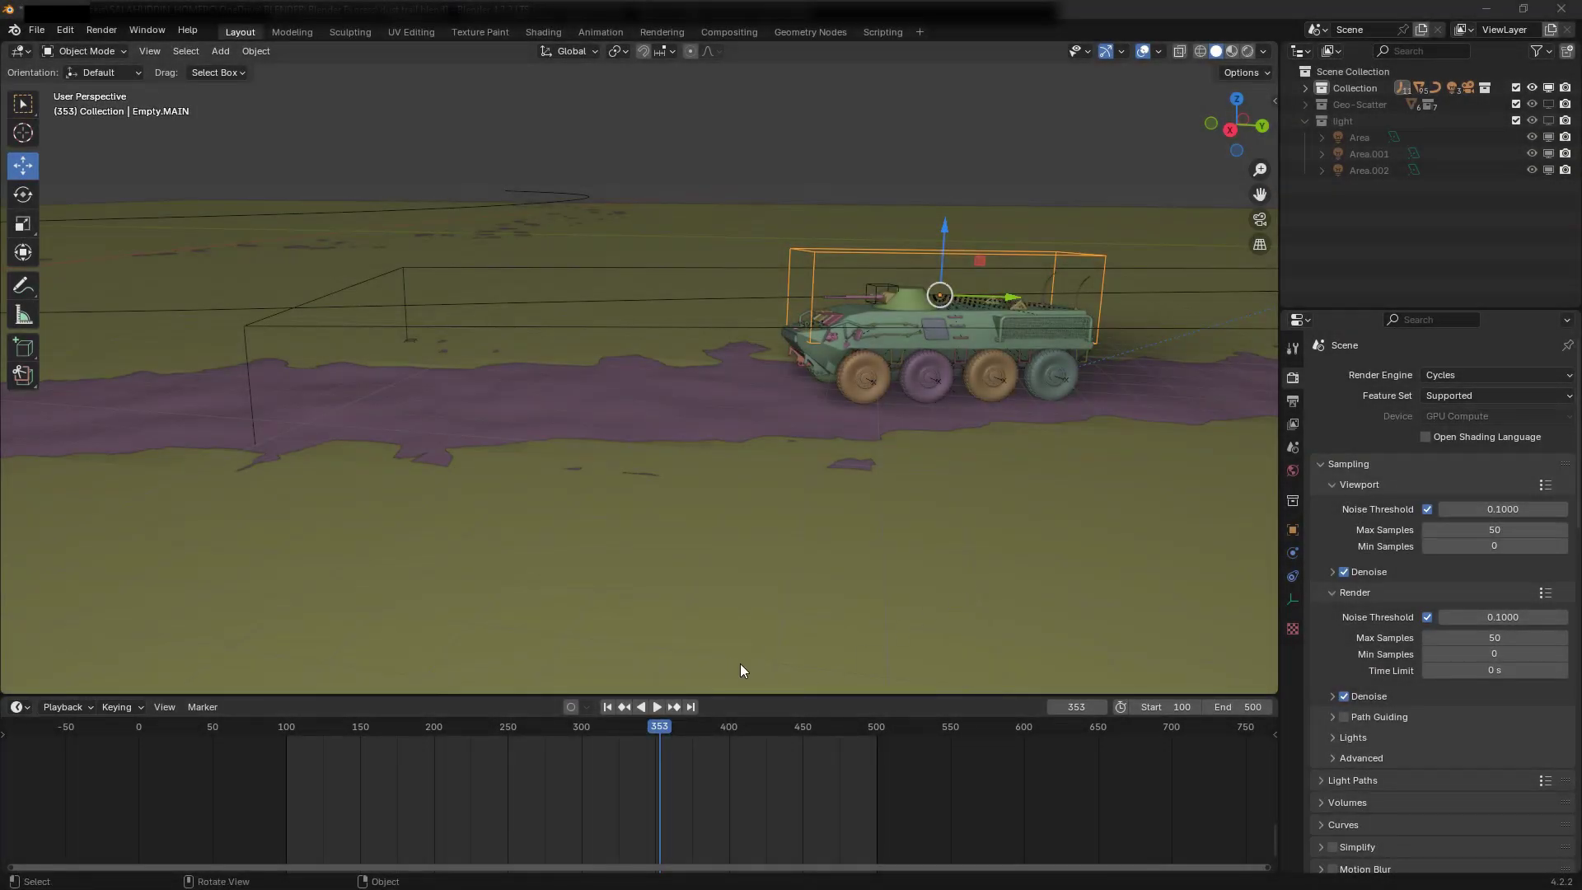
Play the animation briefly and switch the viewport to the scene camera view
left_click(657, 707)
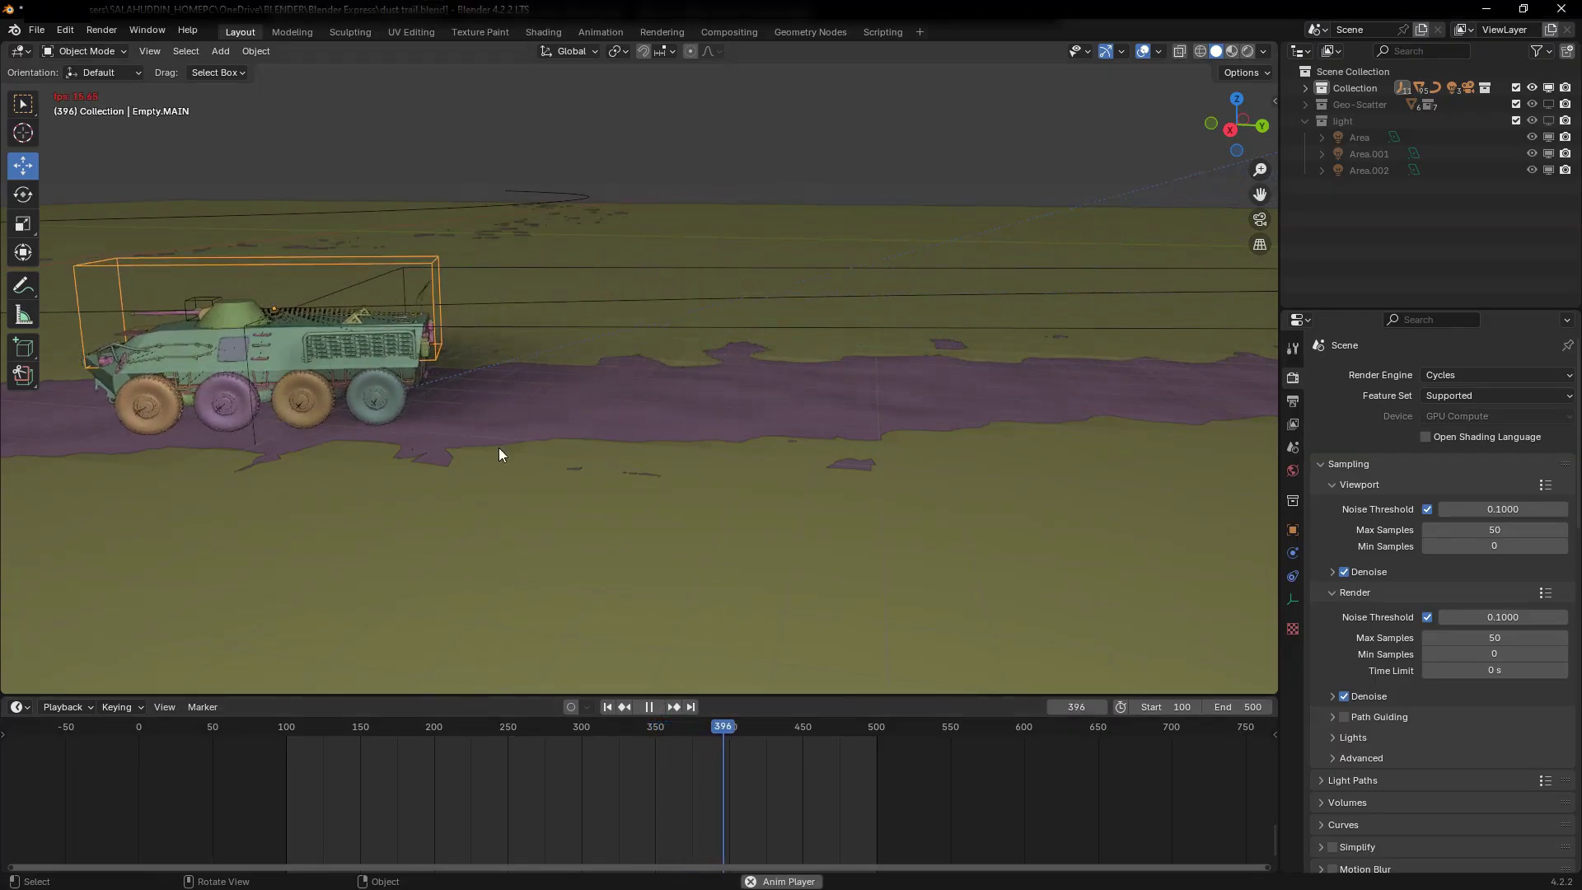
key("space")
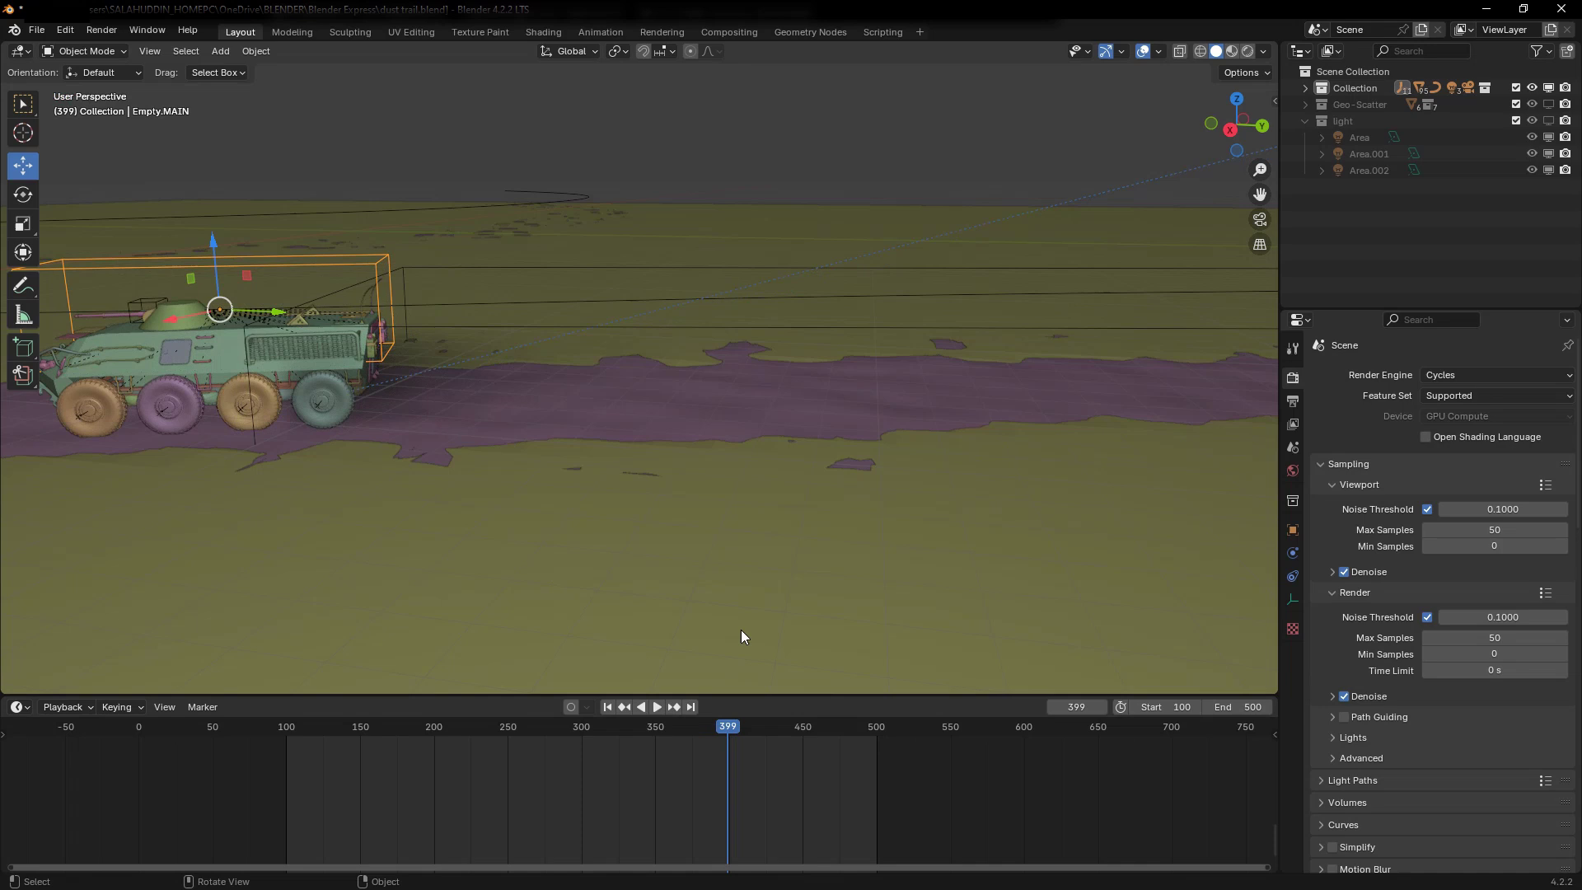
key("KP_0")
key("space")
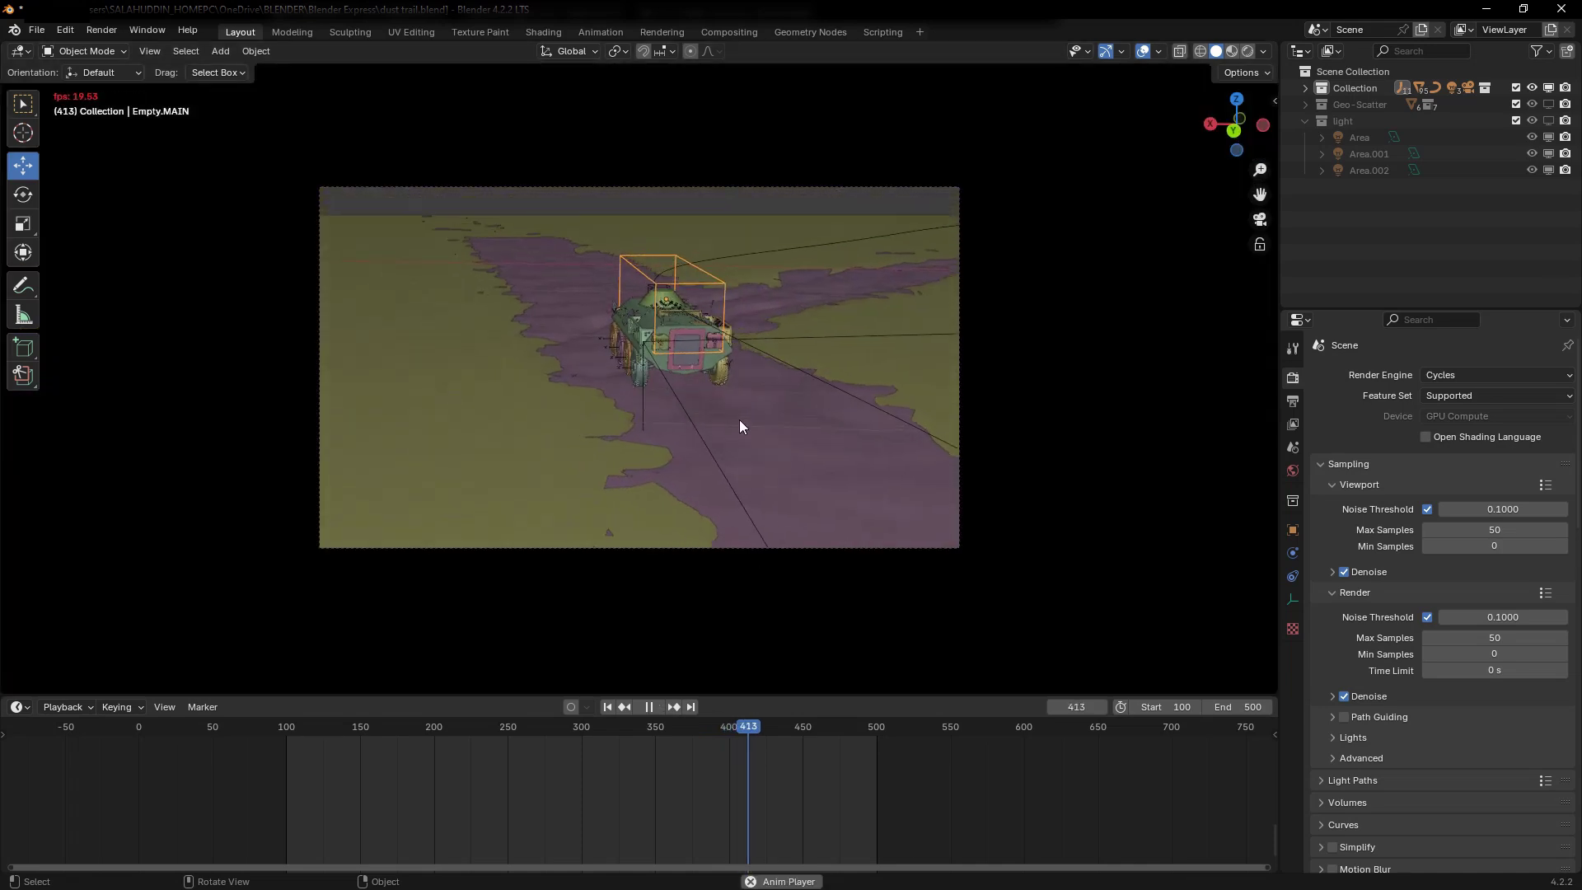
key("space")
Replay the animation from the first frame, stop at frame 407, and select the domain
left_click(606, 707)
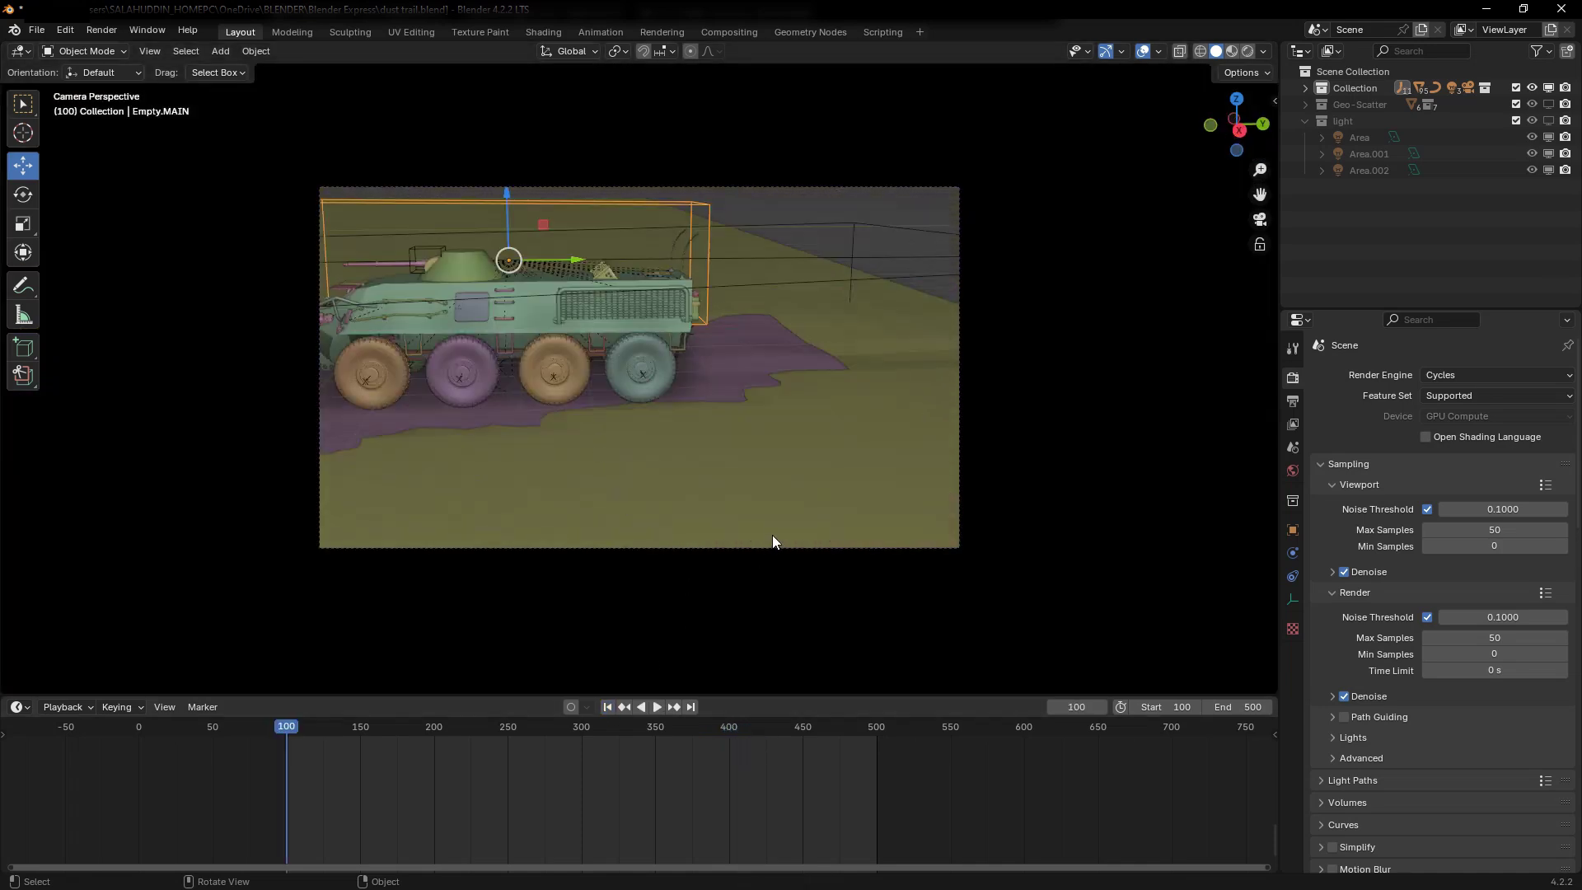
key("space")
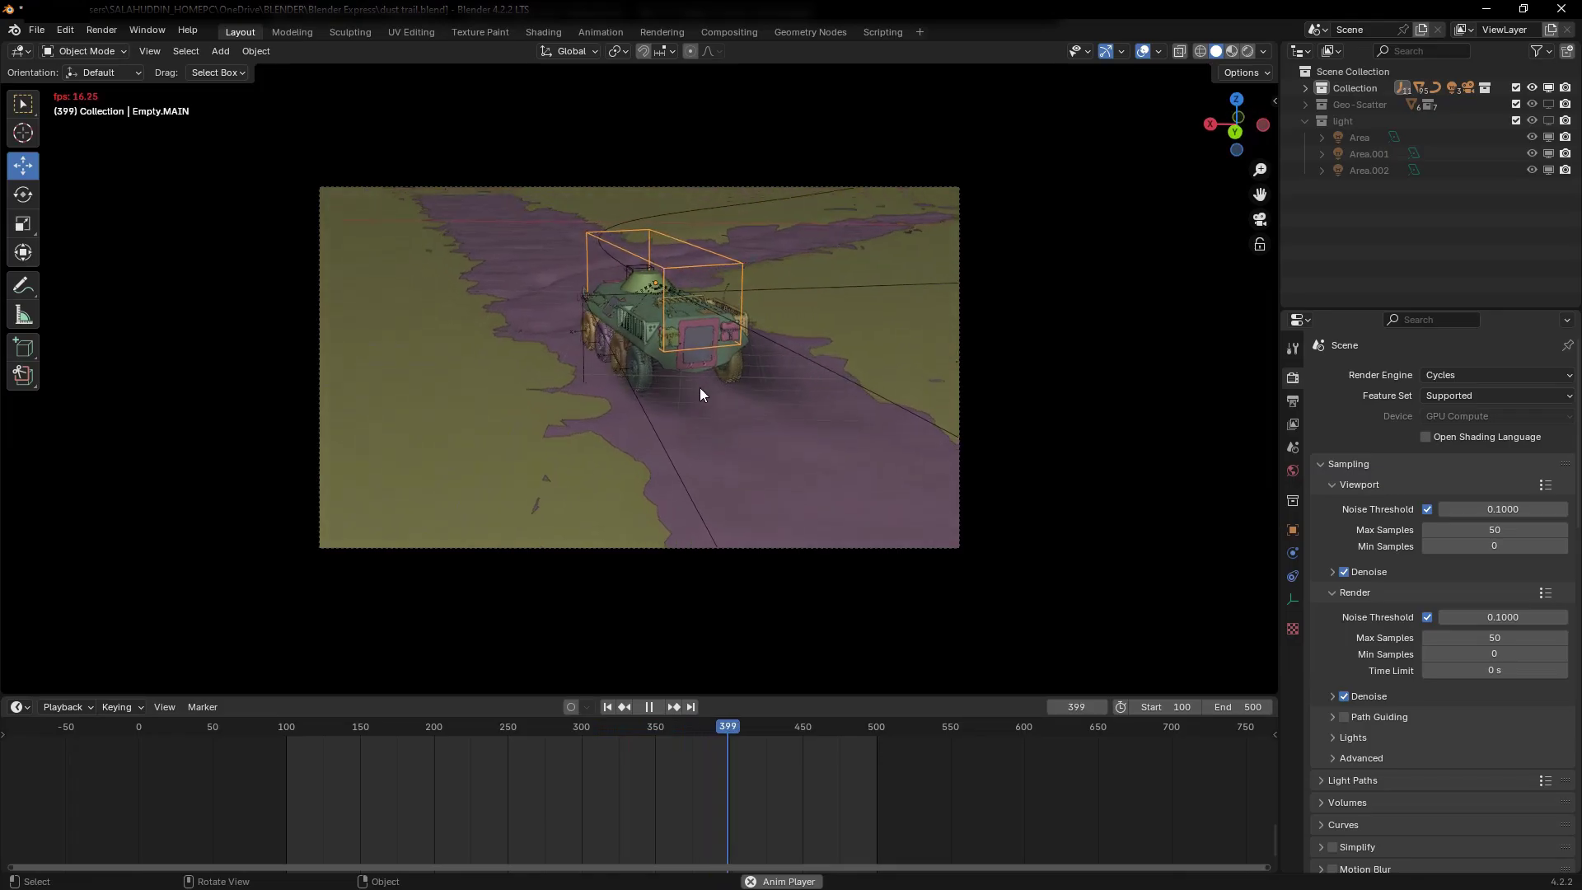
key("space")
left_click(732, 402)
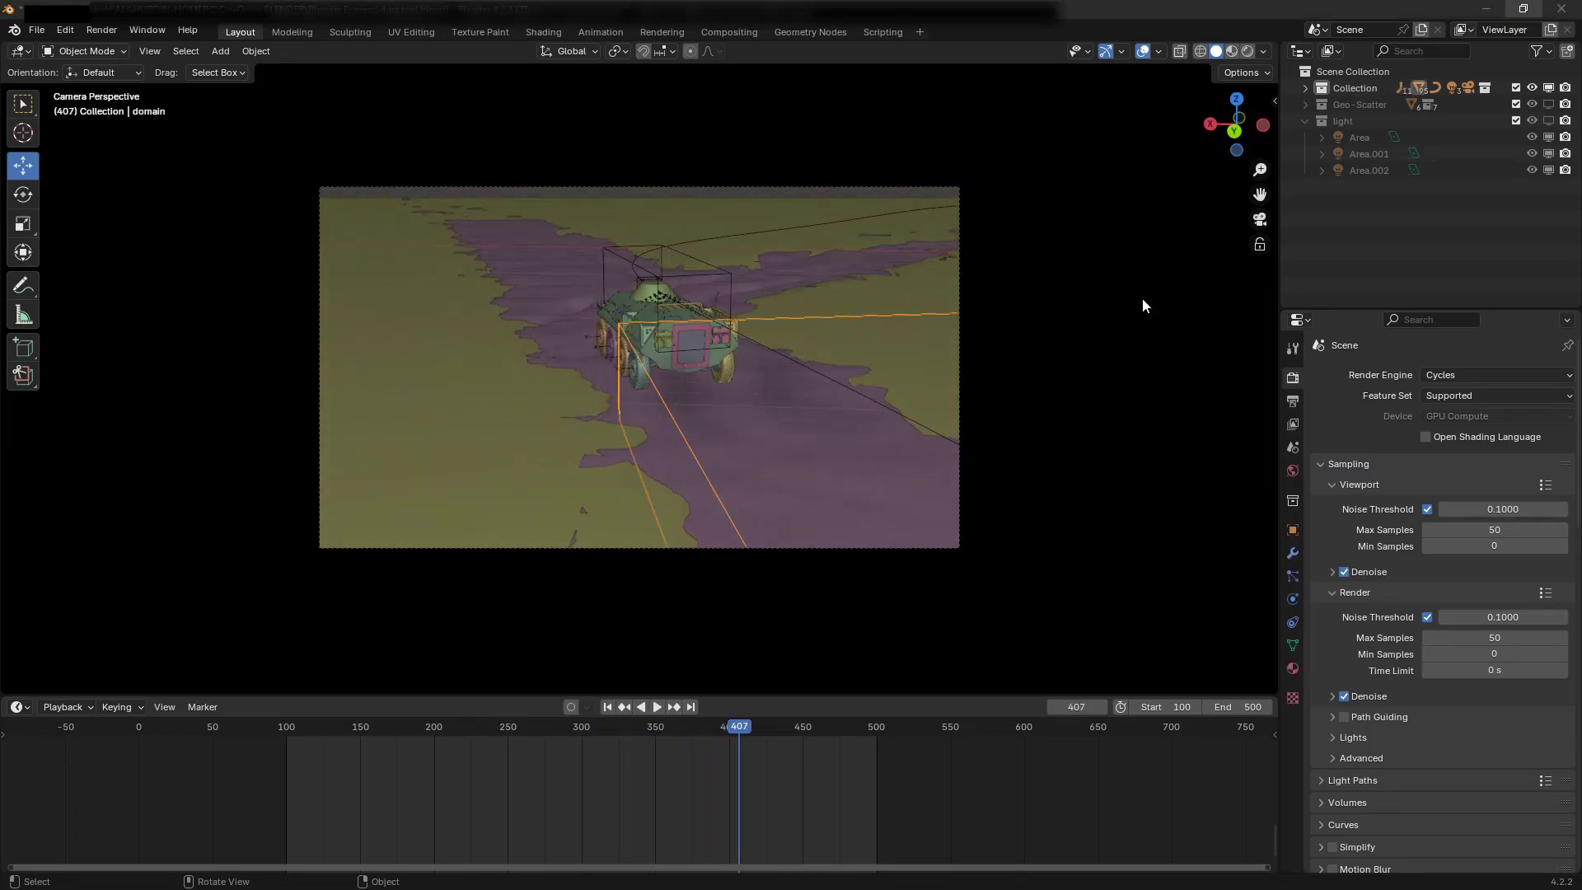
Split the 3D viewport vertically into two halves
right_click(738, 705)
left_click(684, 699)
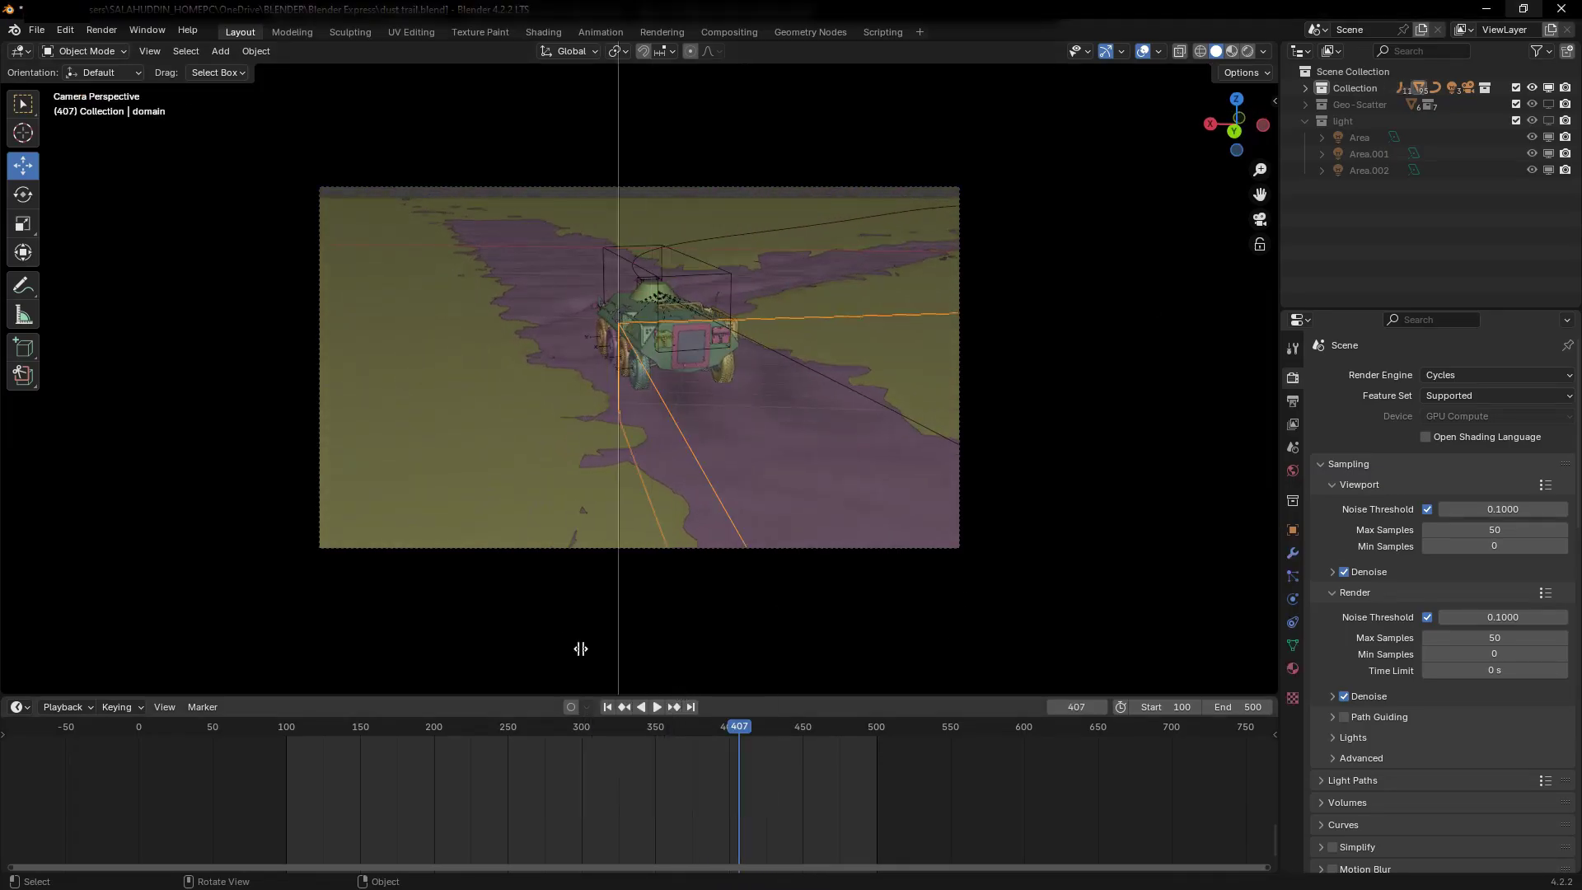
left_click(564, 640)
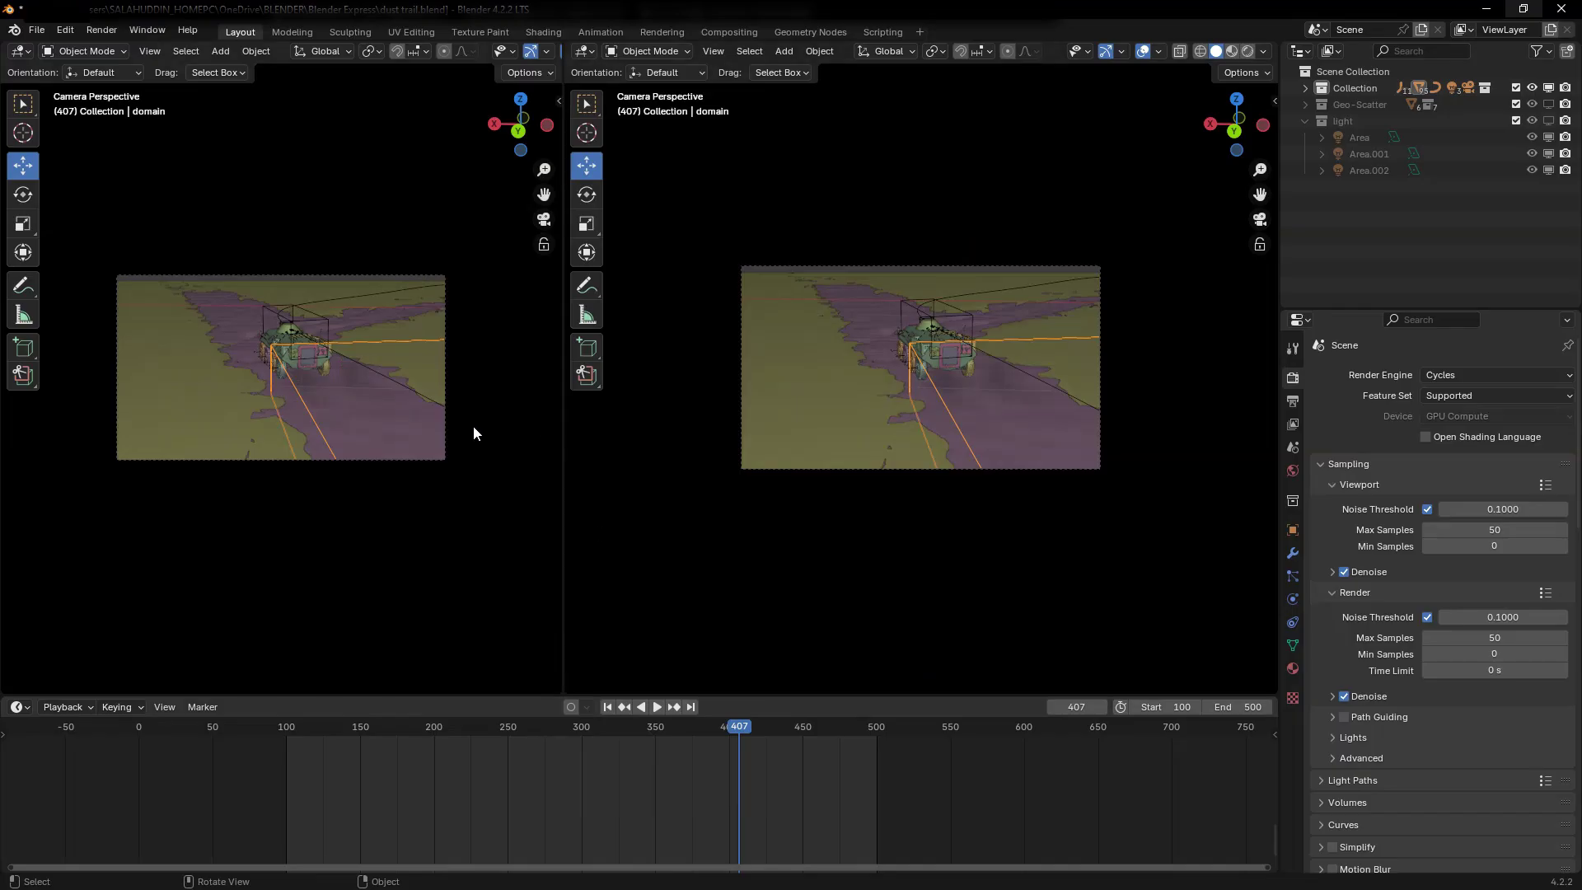
scroll(509, 255, "up", 1)
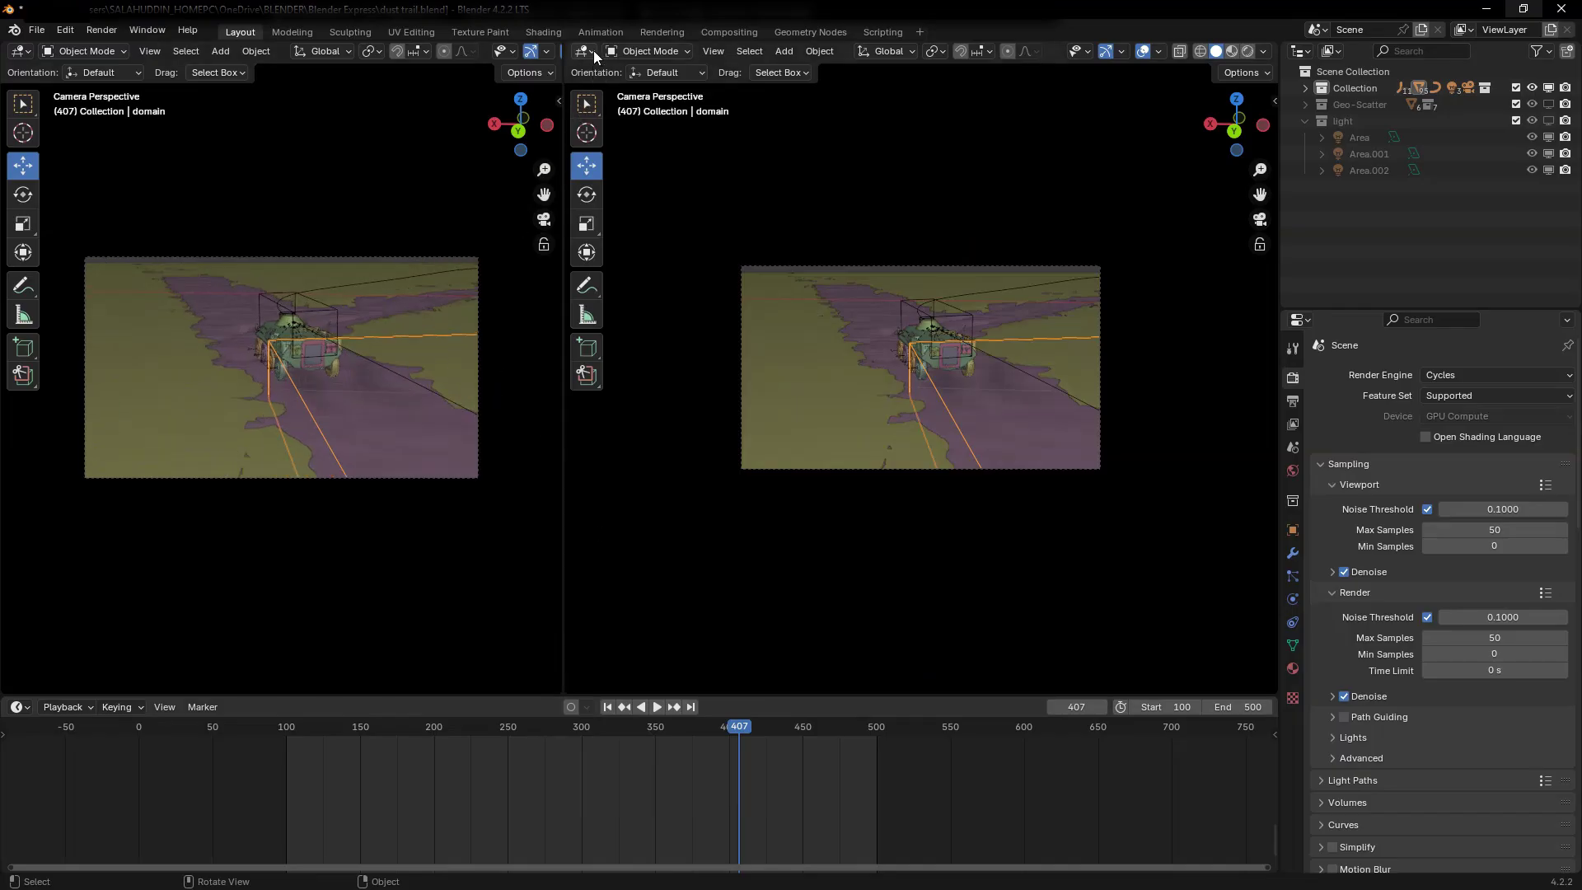
Turn the right half into an Object shader editor and create a new domain material
left_click(593, 51)
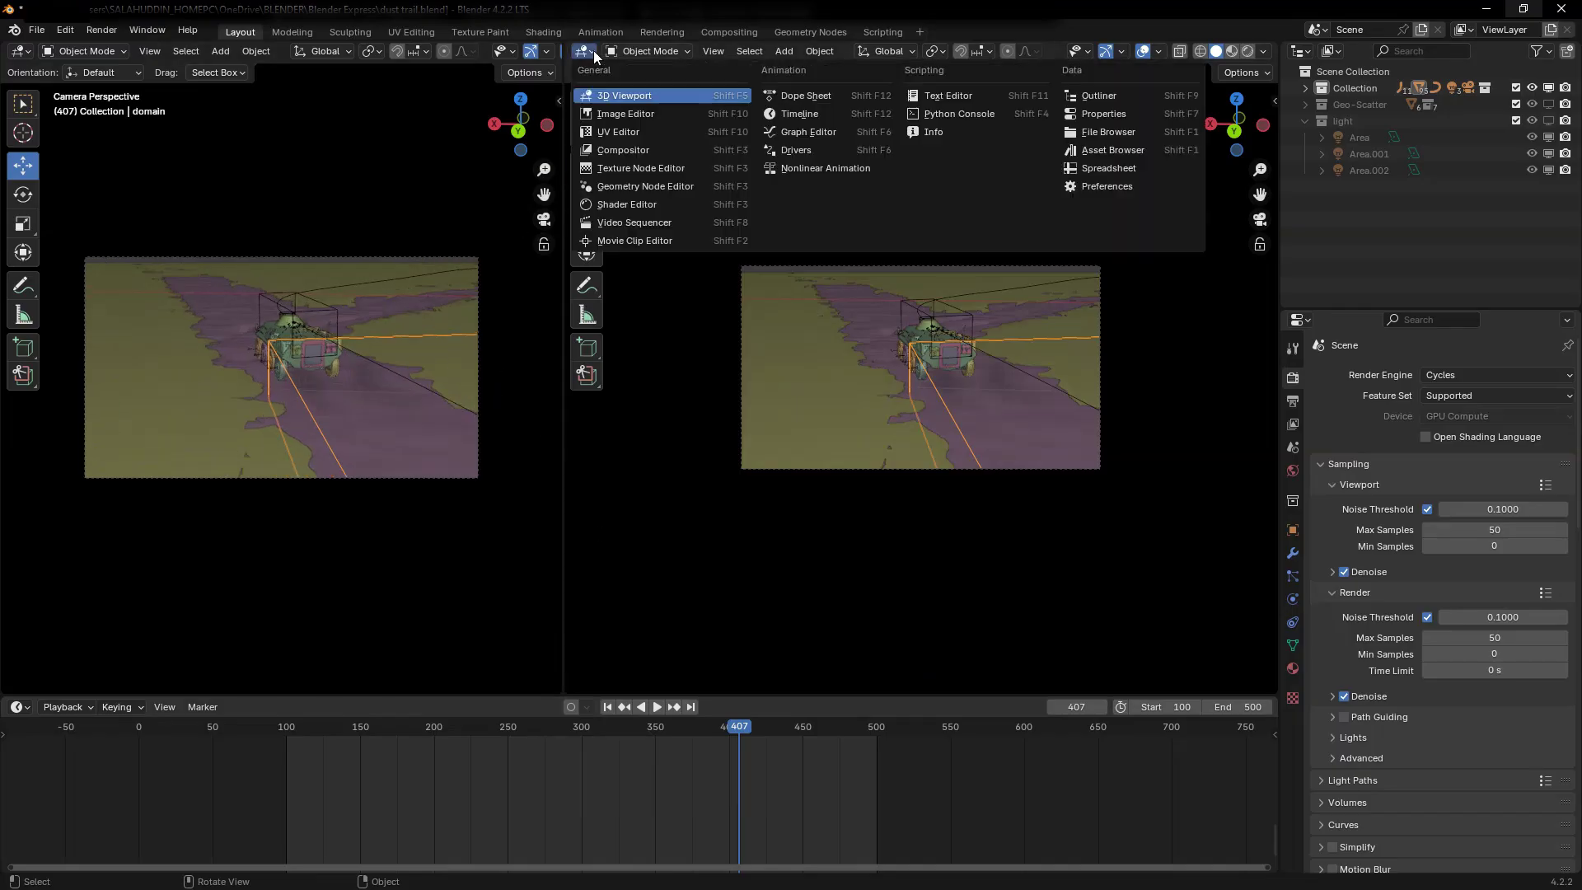
left_click(611, 210)
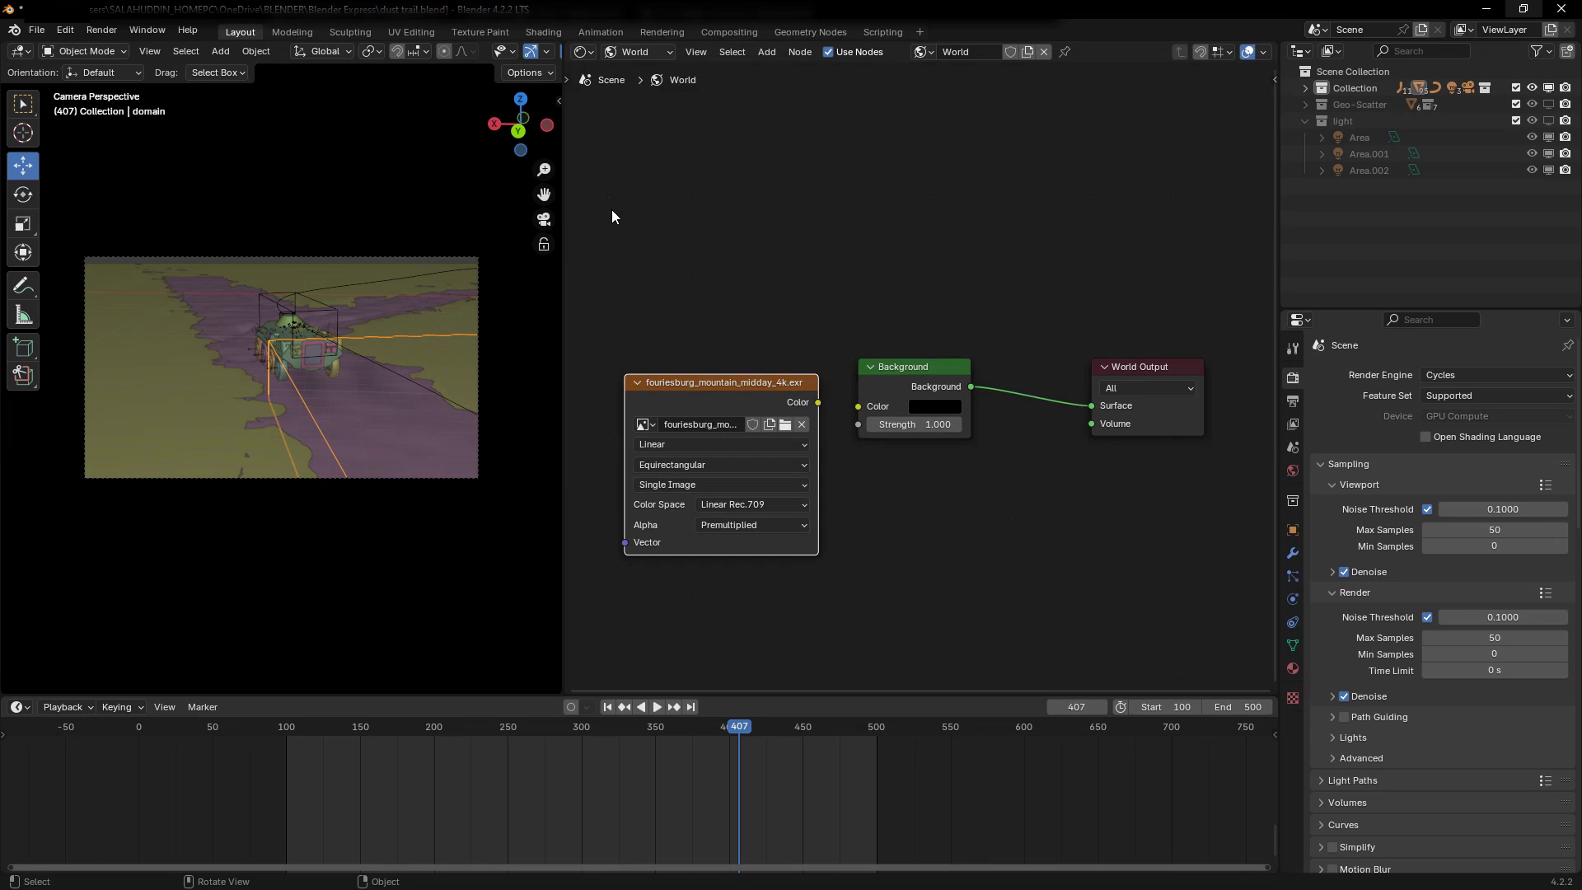
left_click(644, 53)
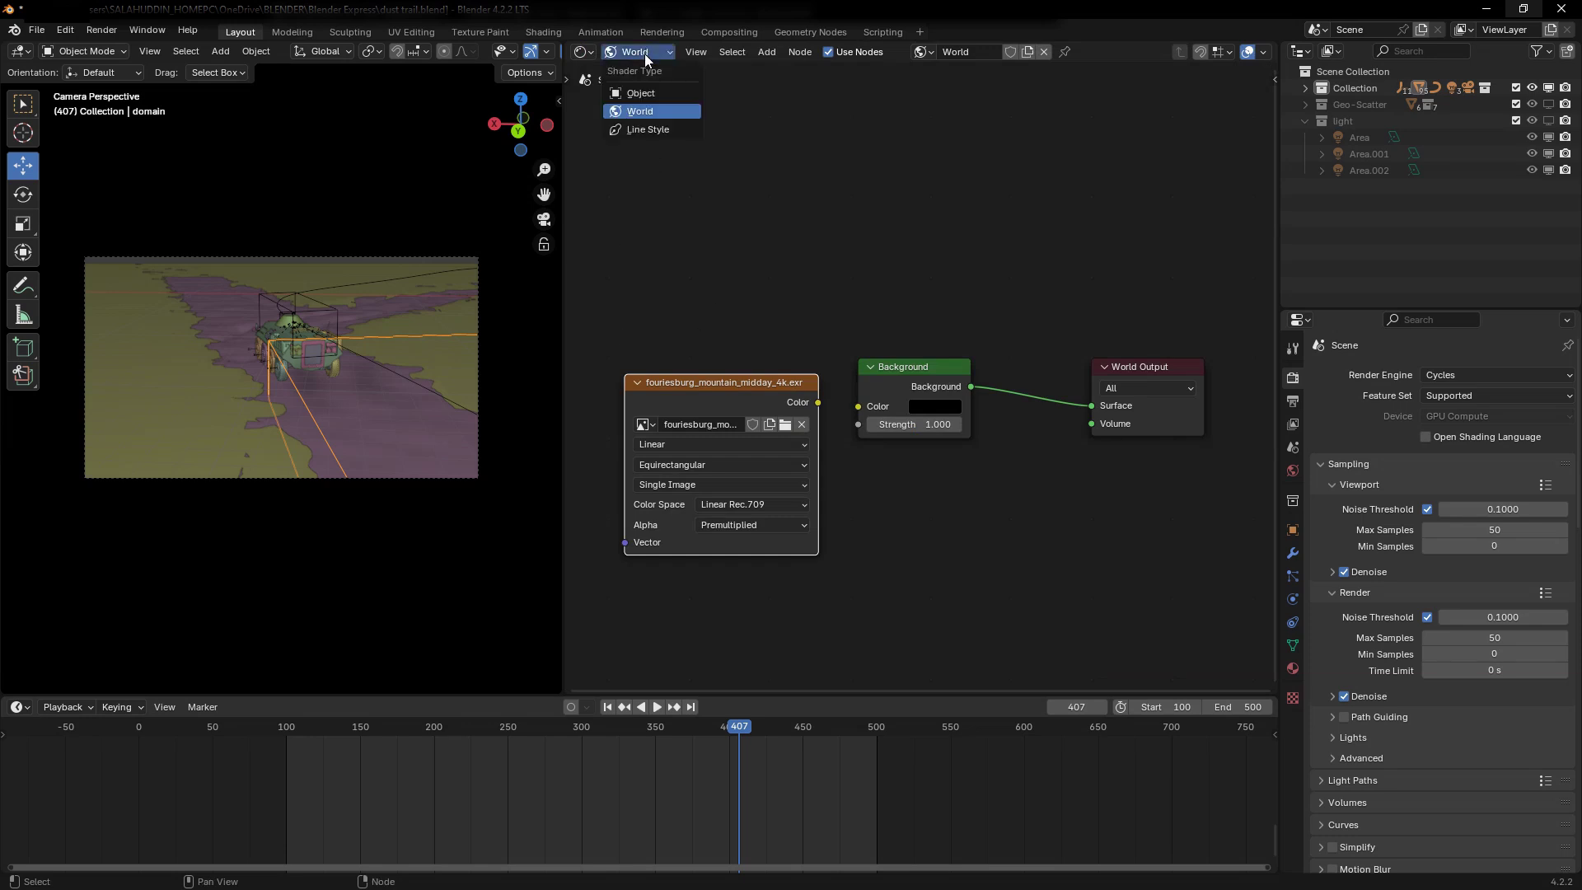
left_click(641, 97)
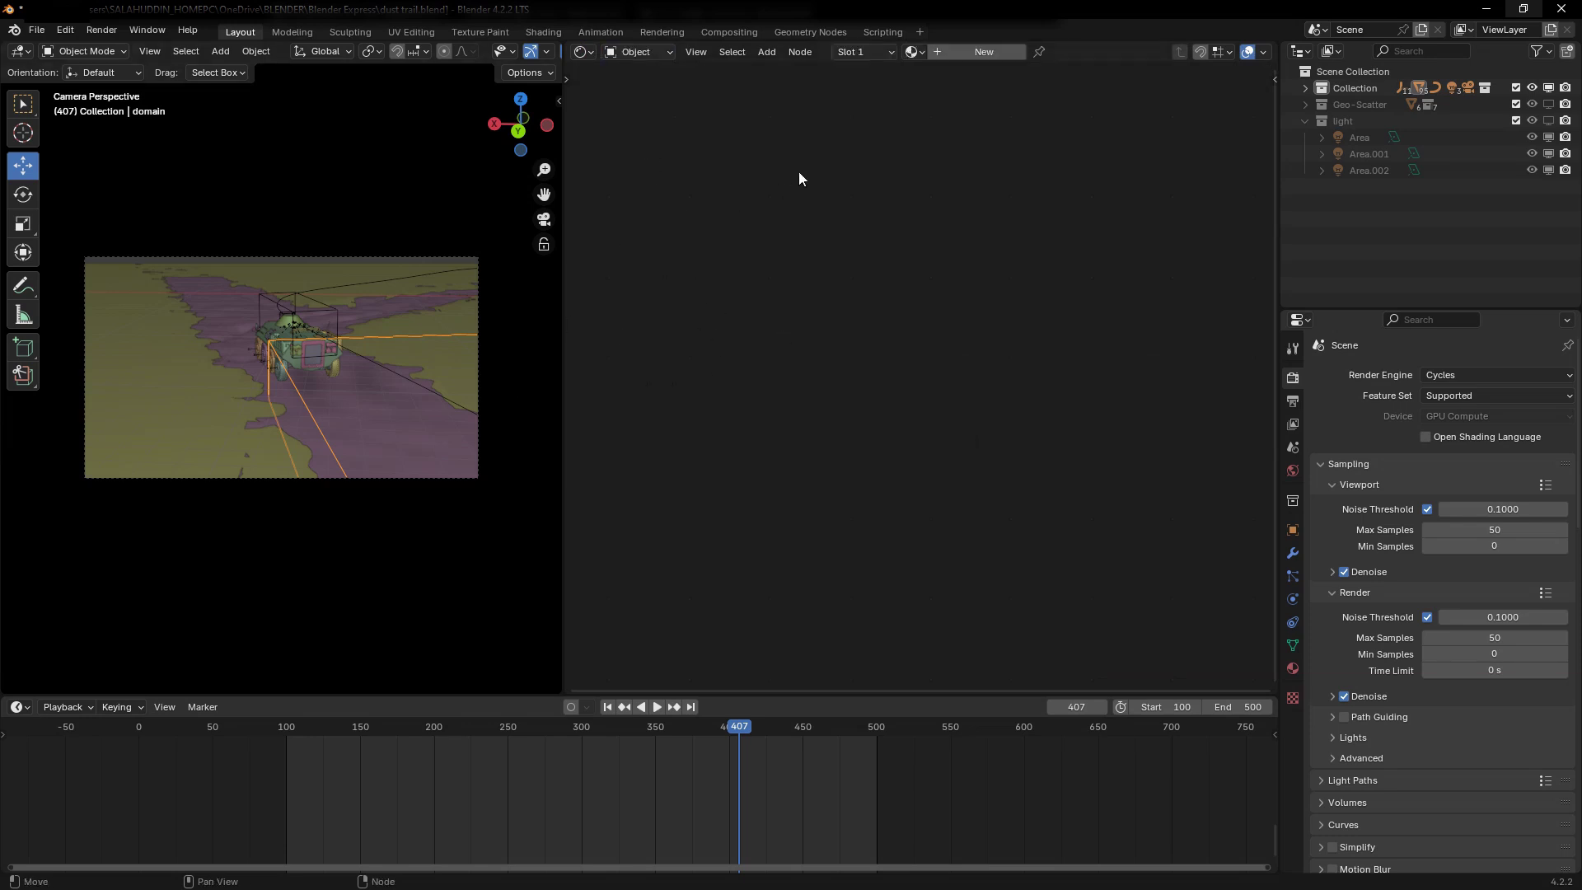
left_click(962, 52)
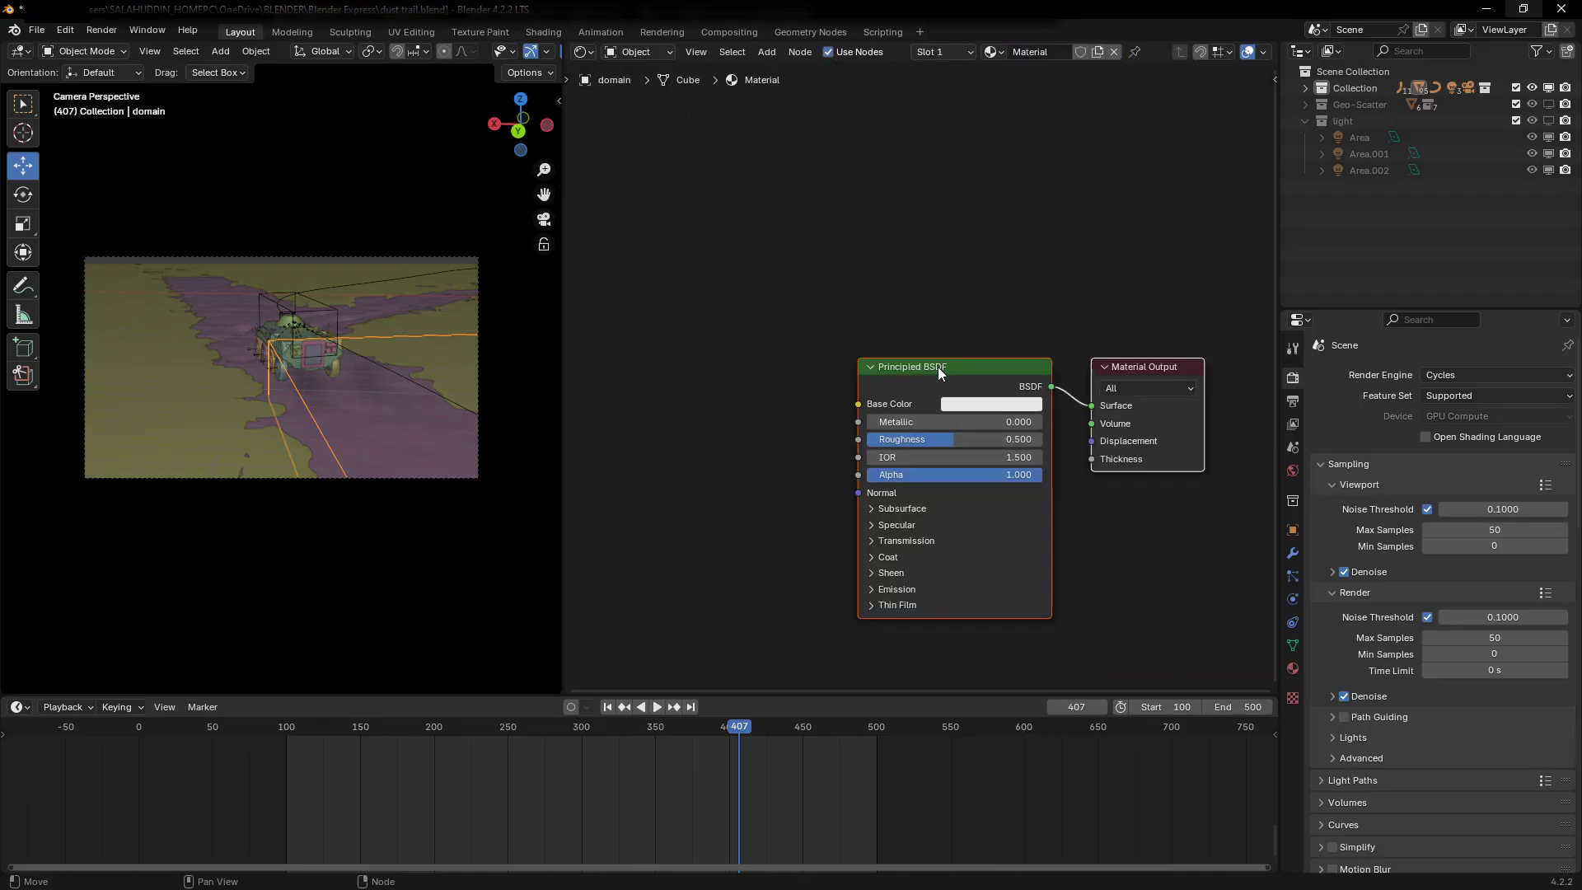
Replace the Principled BSDF with a Principled Volume wired to the Material Output's Volume
left_click(937, 367)
key("Delete")
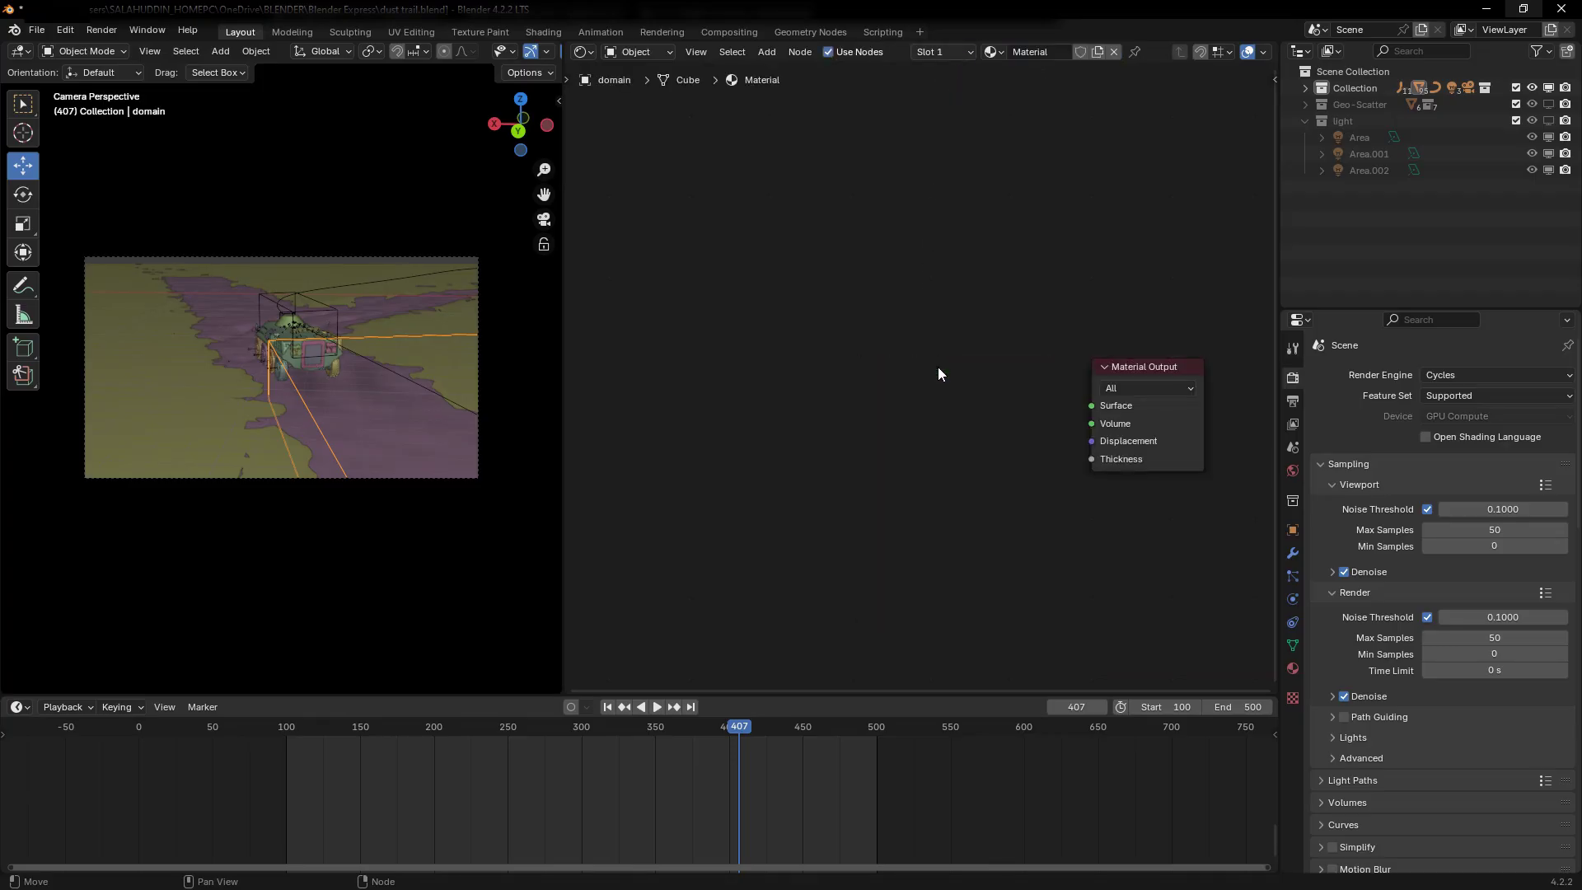
key("shift+a")
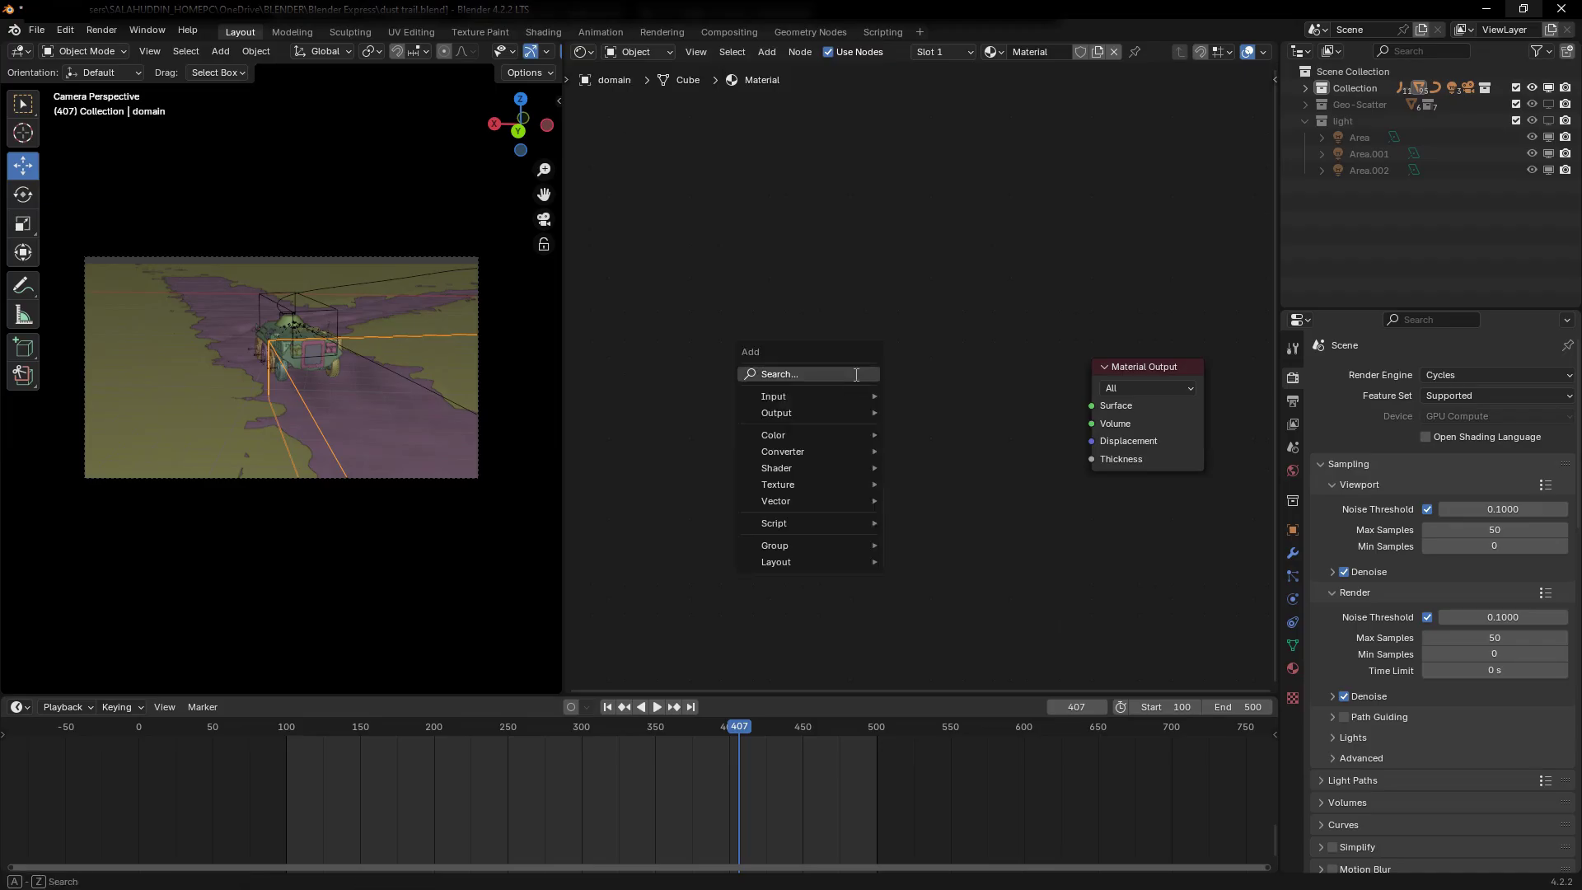
type("vol")
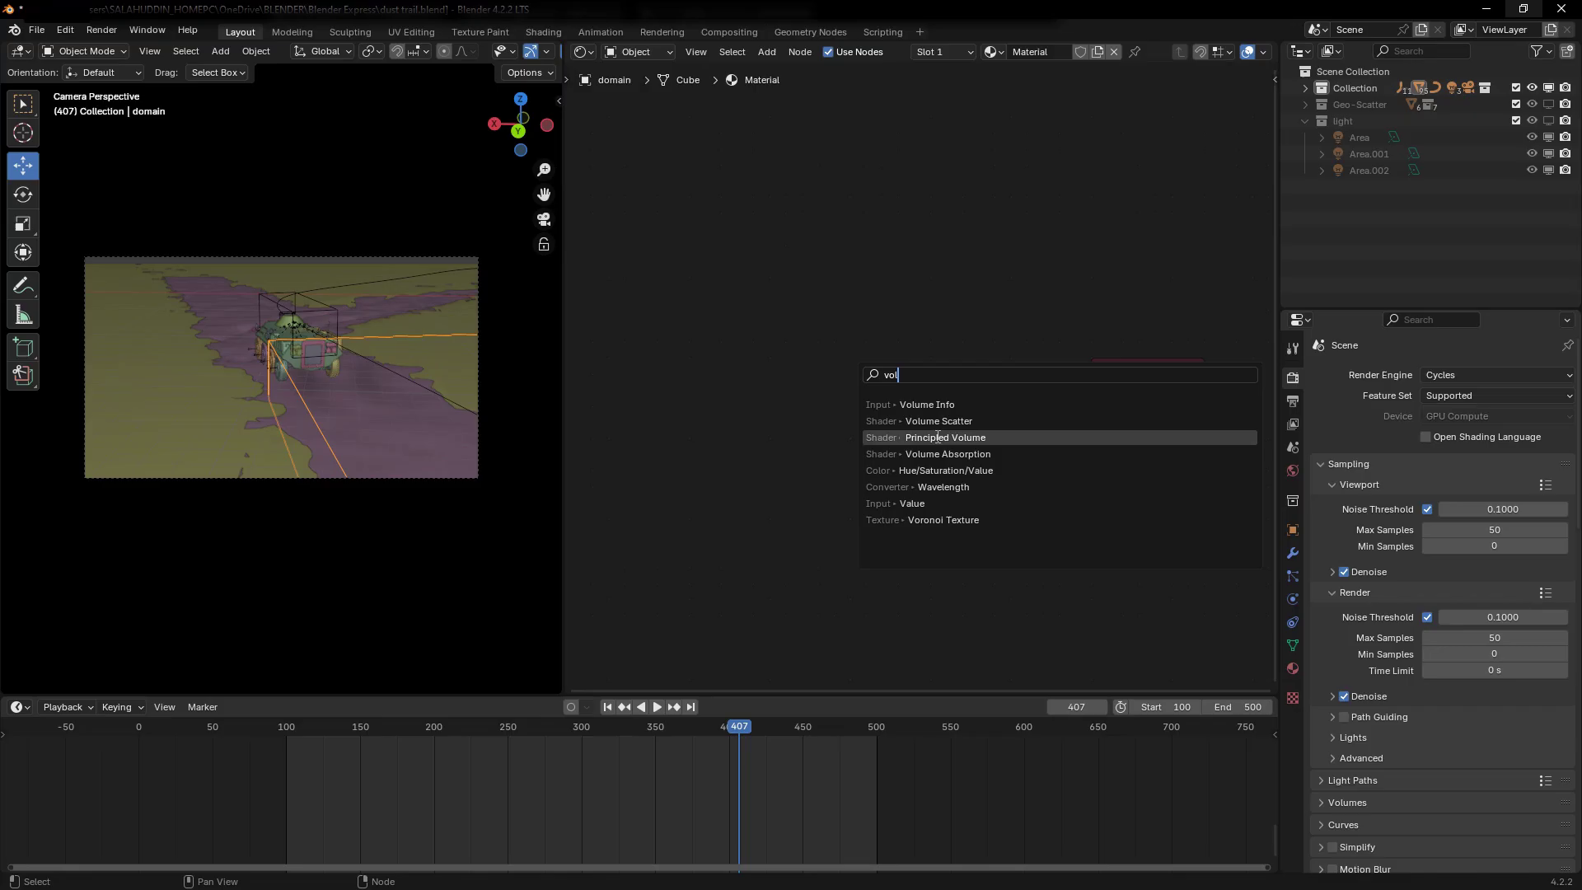
left_click(915, 437)
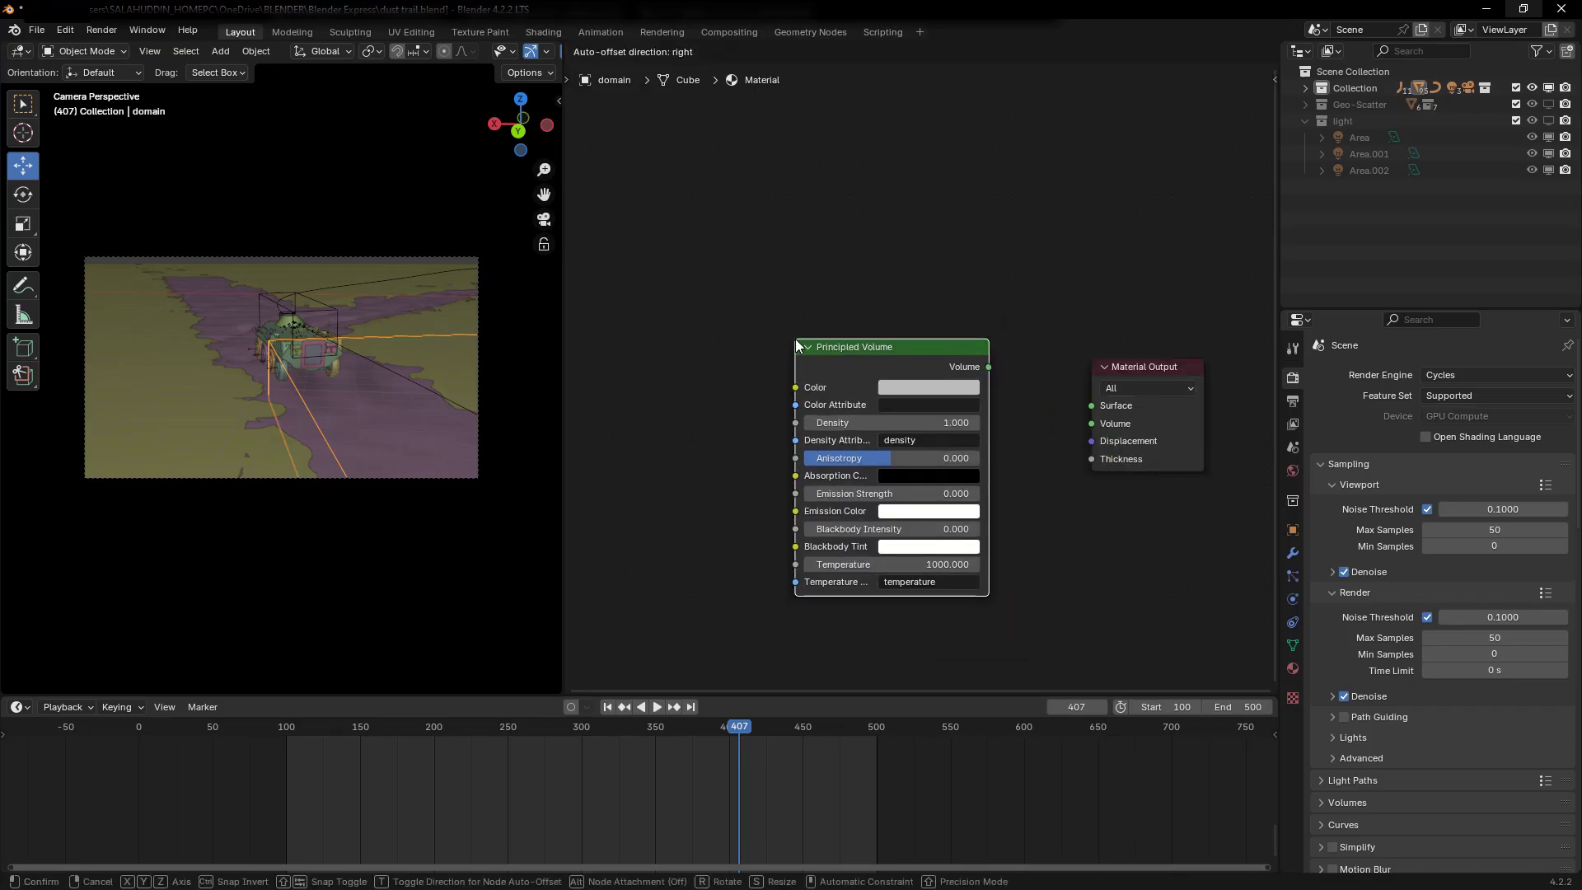
left_click(795, 338)
left_click_drag(988, 367, 1092, 424)
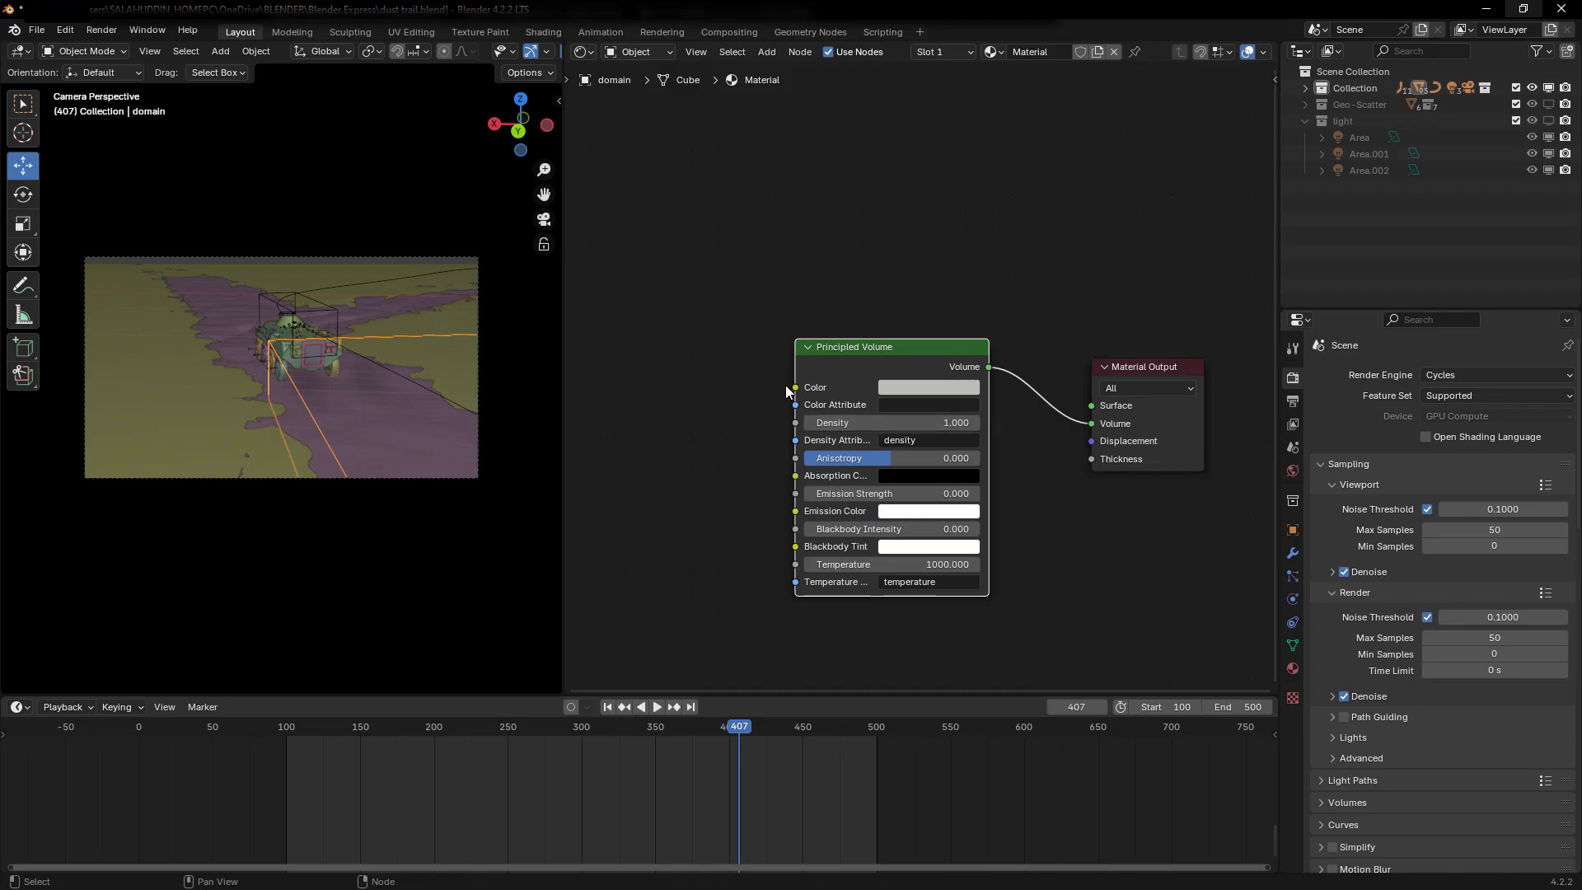
Feed the Principled Volume's Color input from a new Color Ramp node
left_click_drag(796, 387, 741, 394)
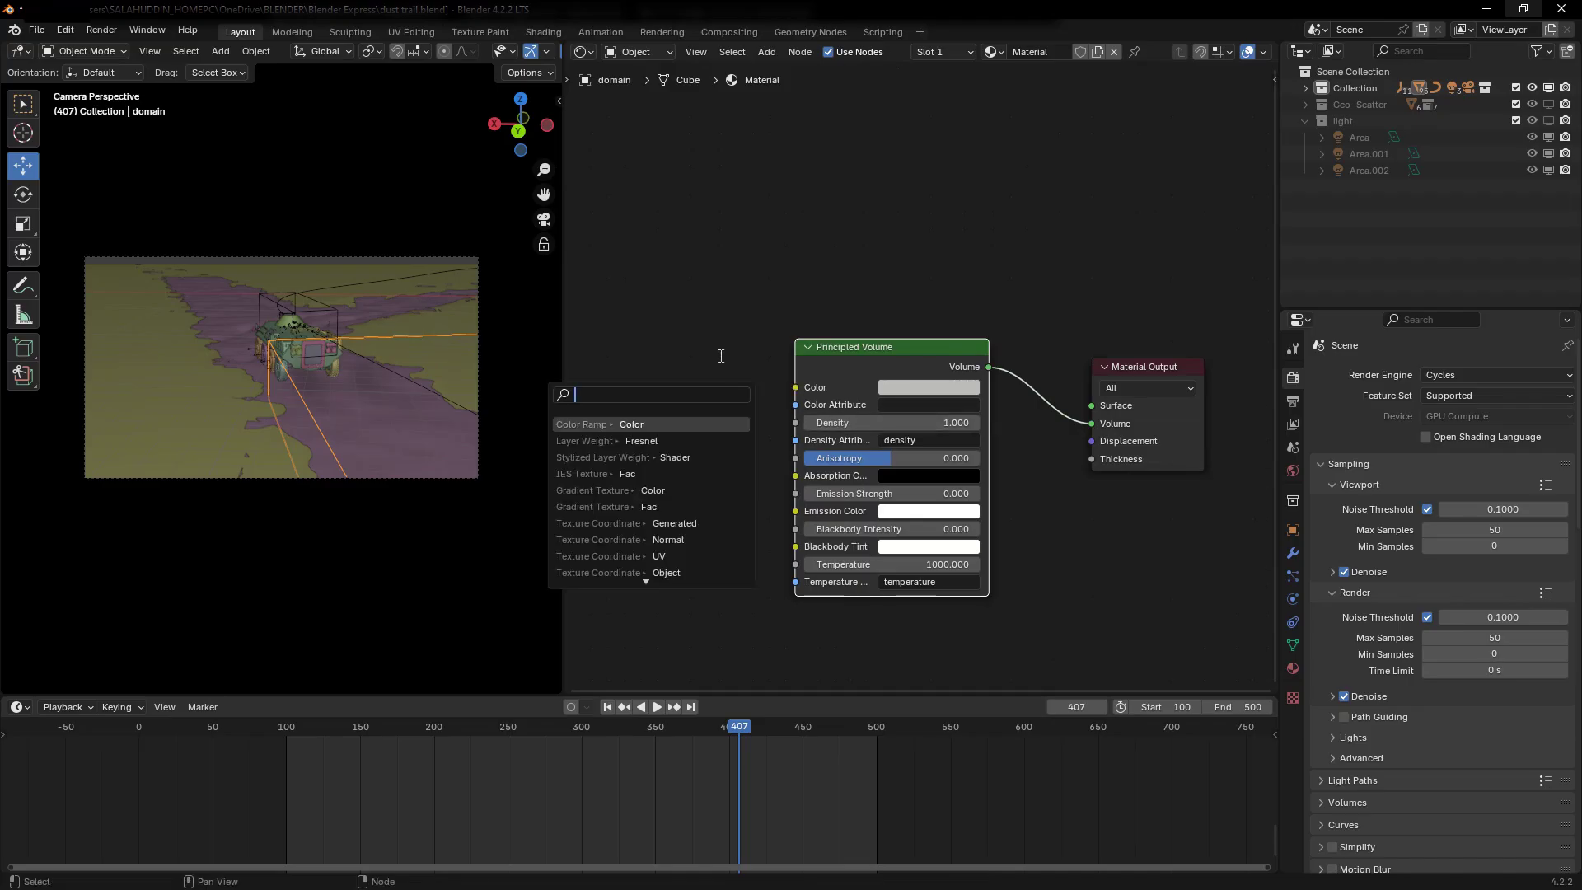
type("ramp")
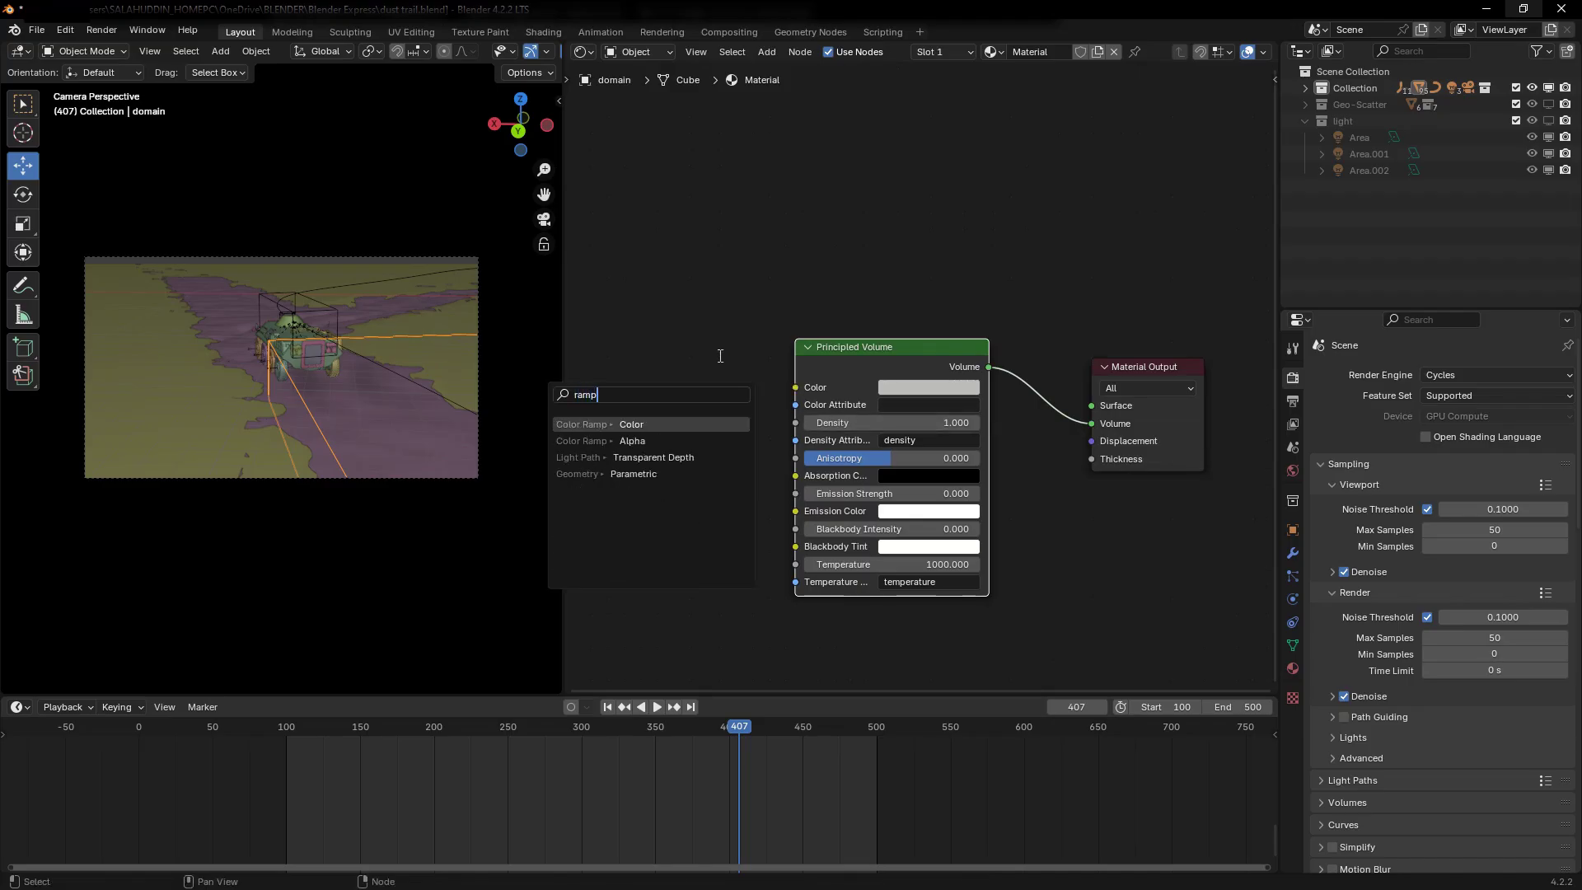
left_click(643, 424)
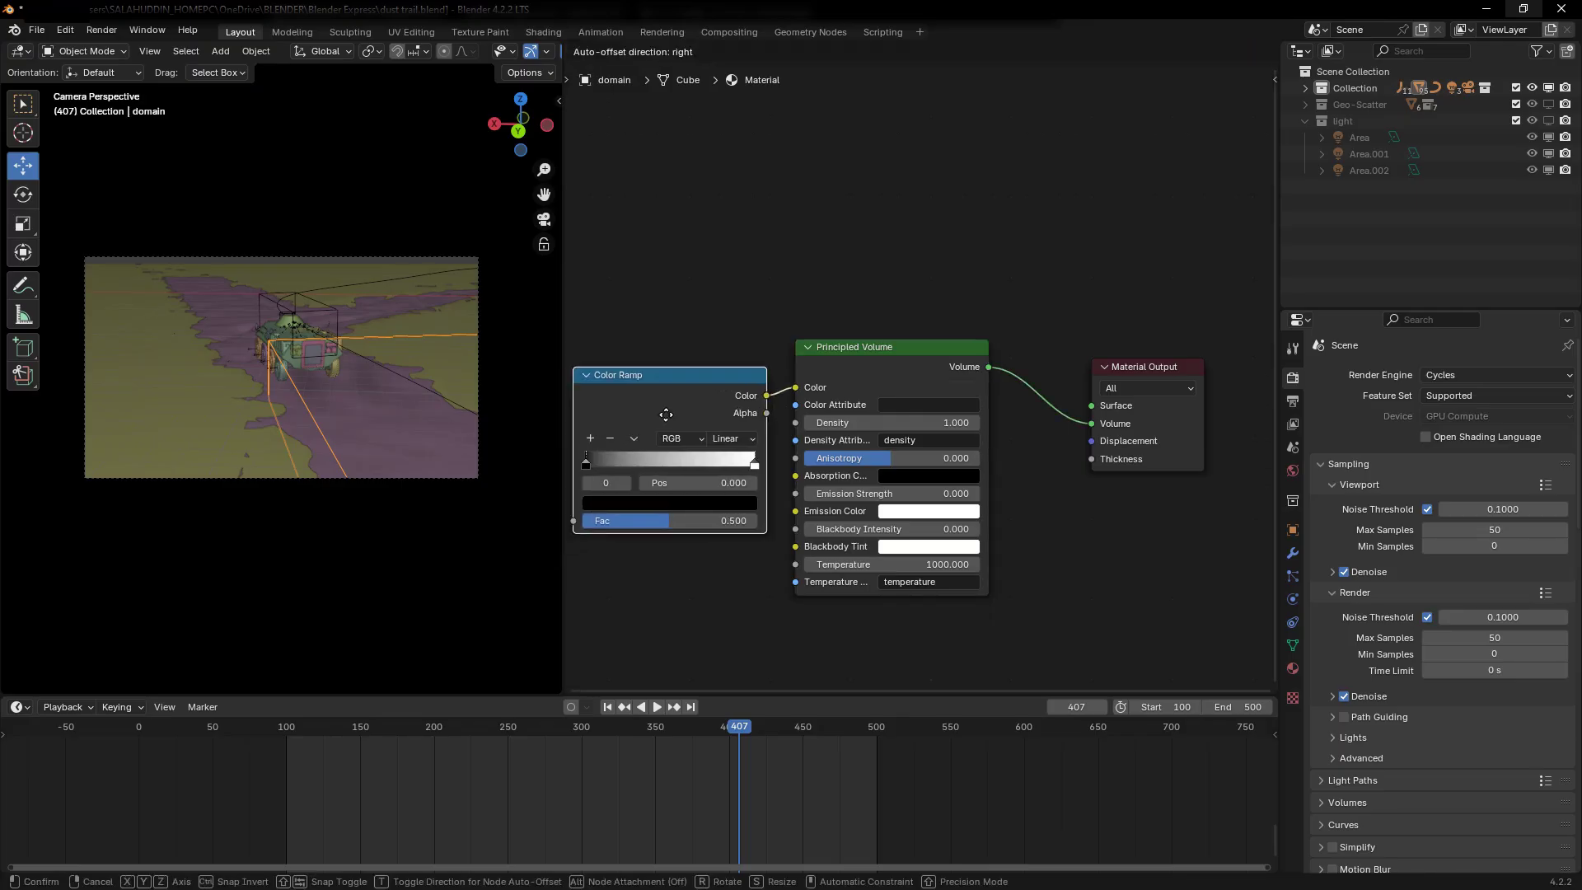
Set the Principled Volume density to 10
middle_click_drag(706, 582, 868, 541)
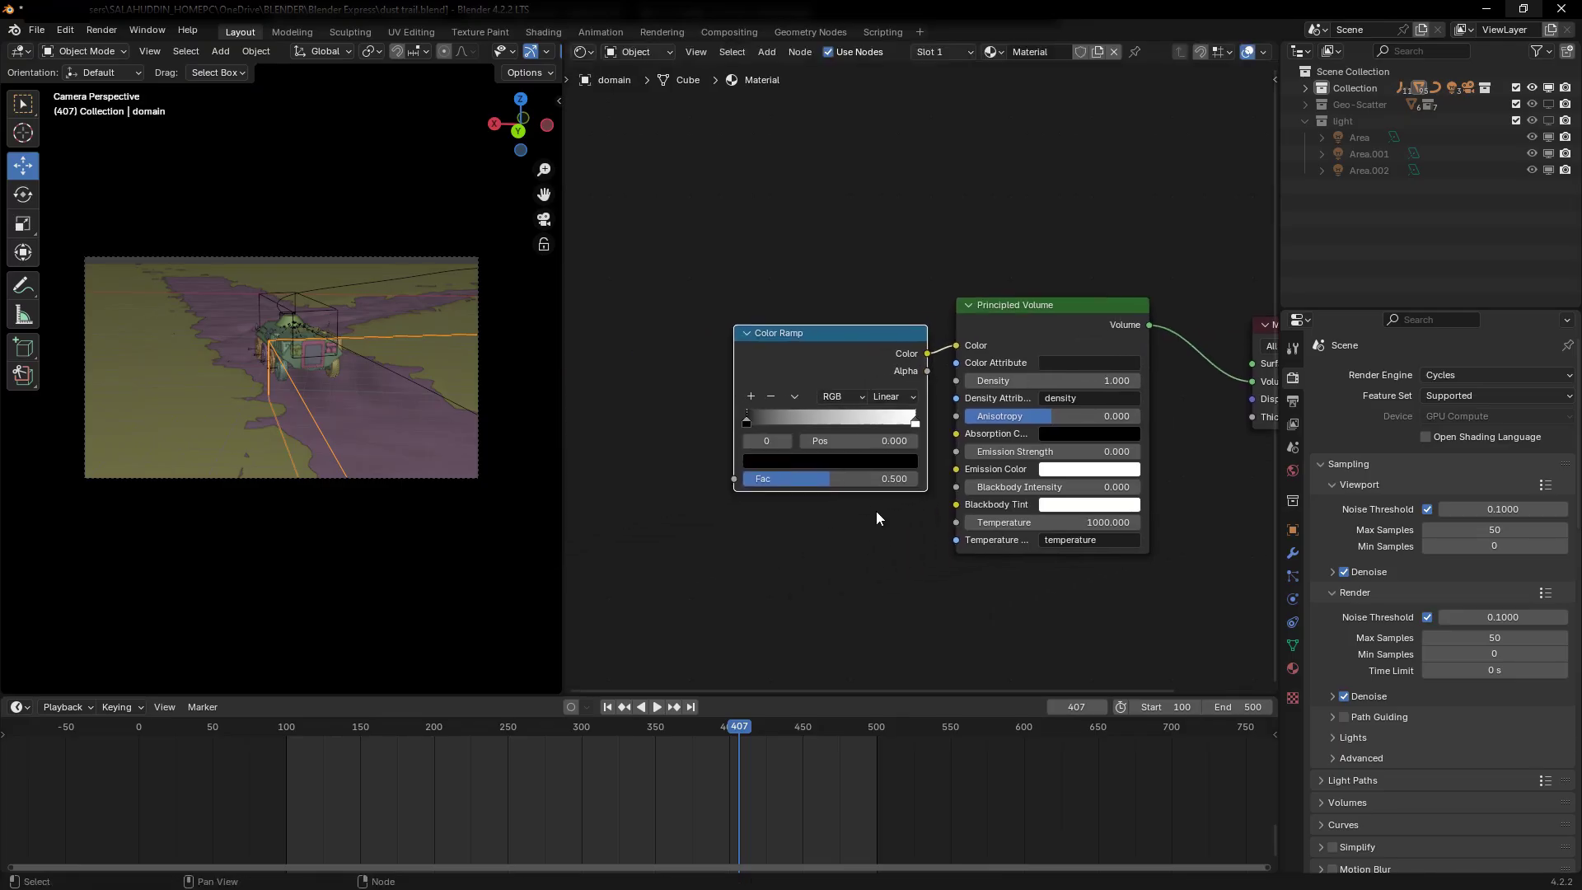
left_click(1048, 382)
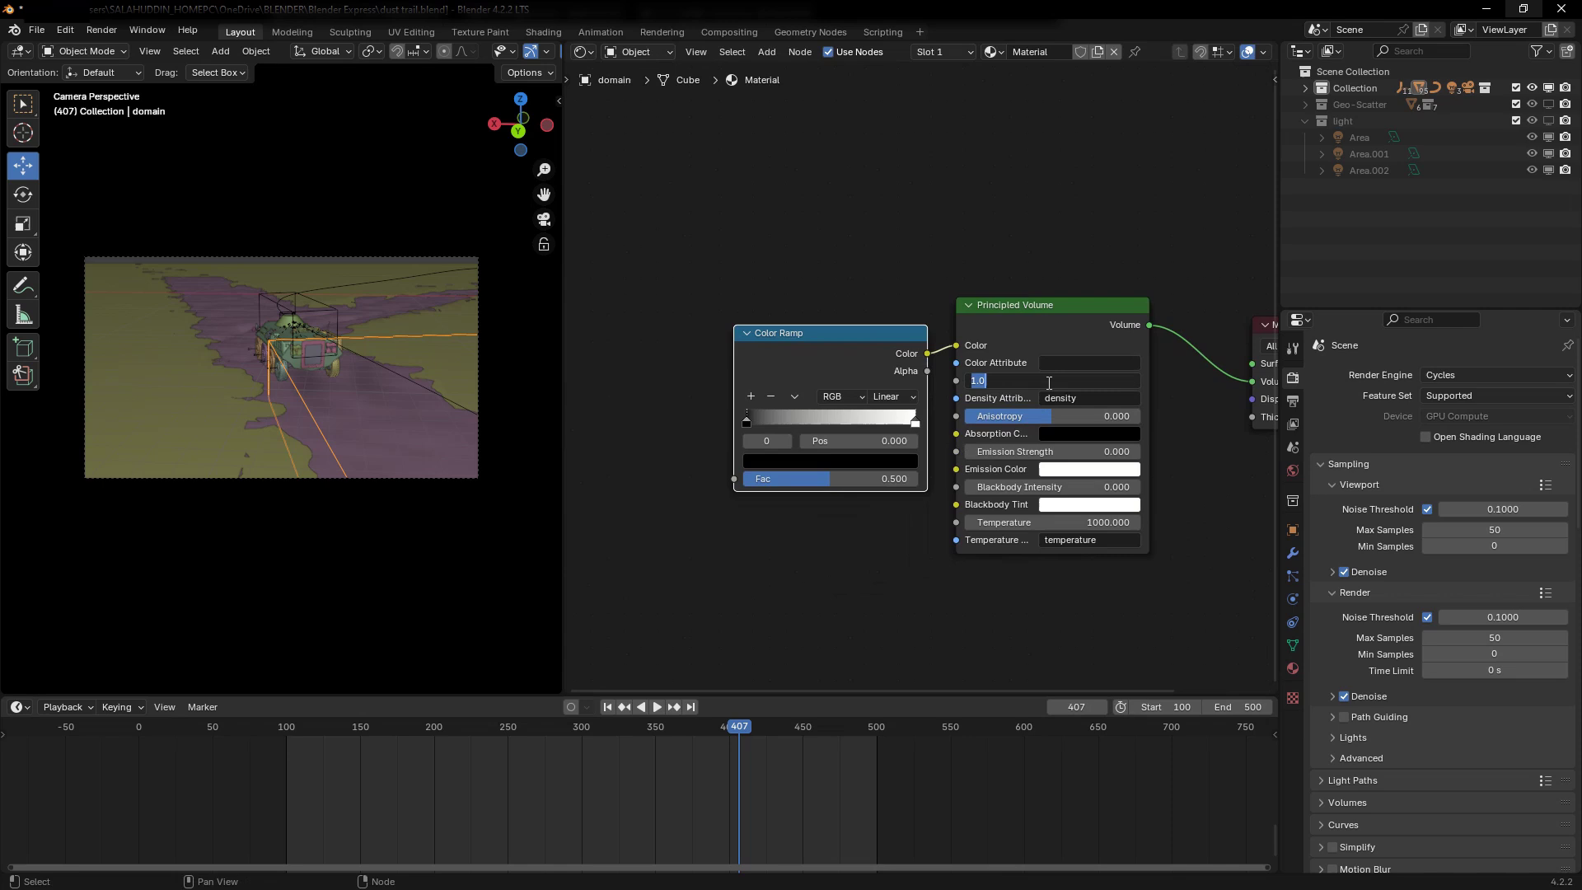
type("10")
key("Return")
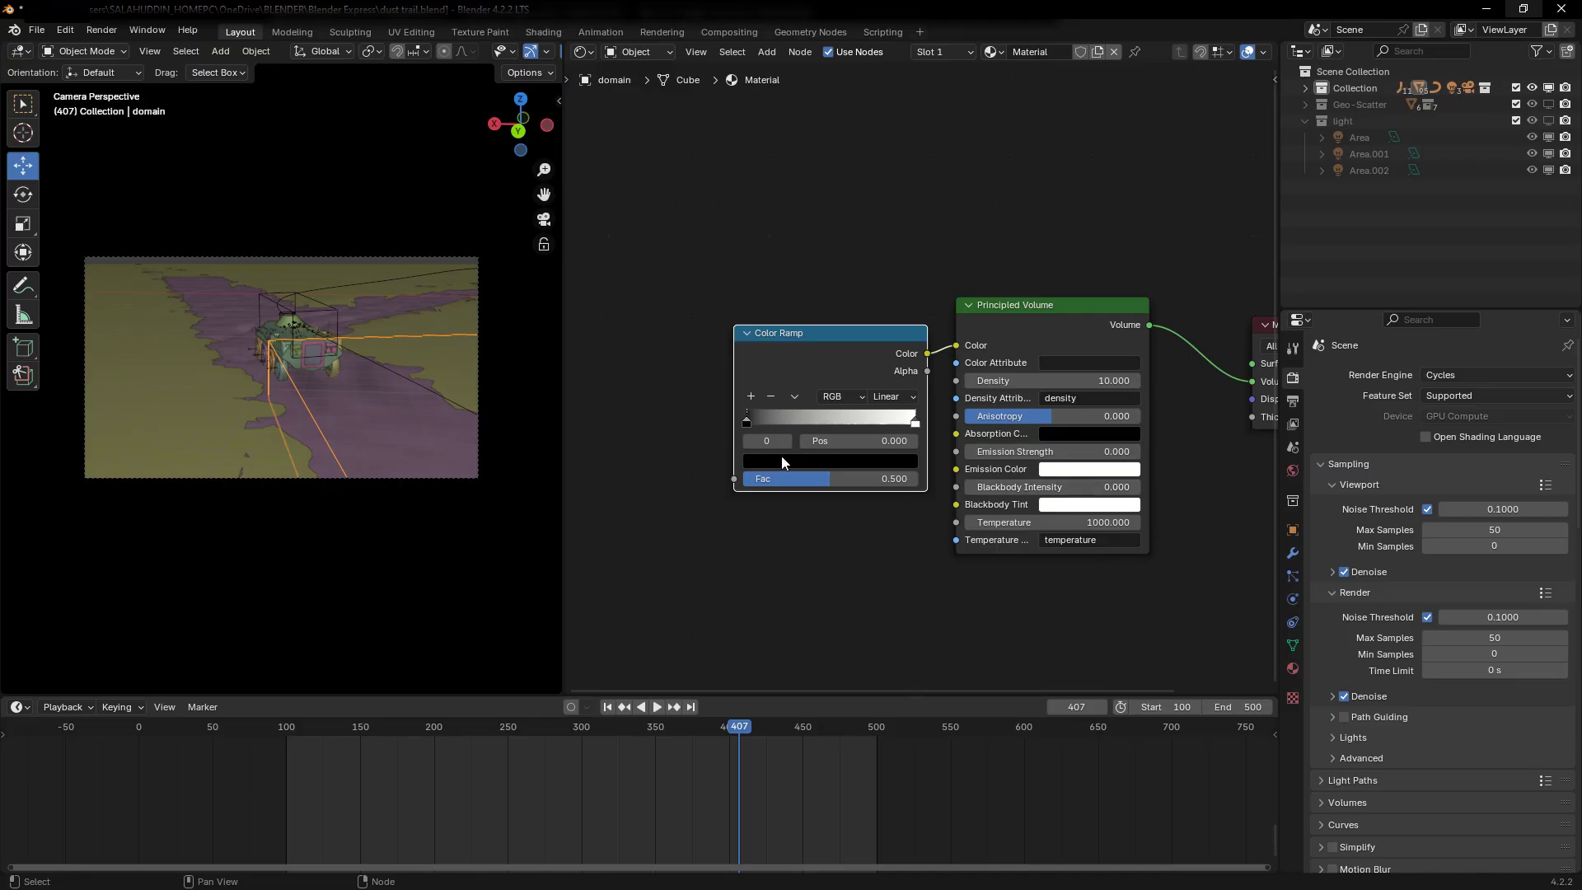
Colour the Color Ramp's right stop a dark orange for a black-to-orange gradient
left_click(917, 424)
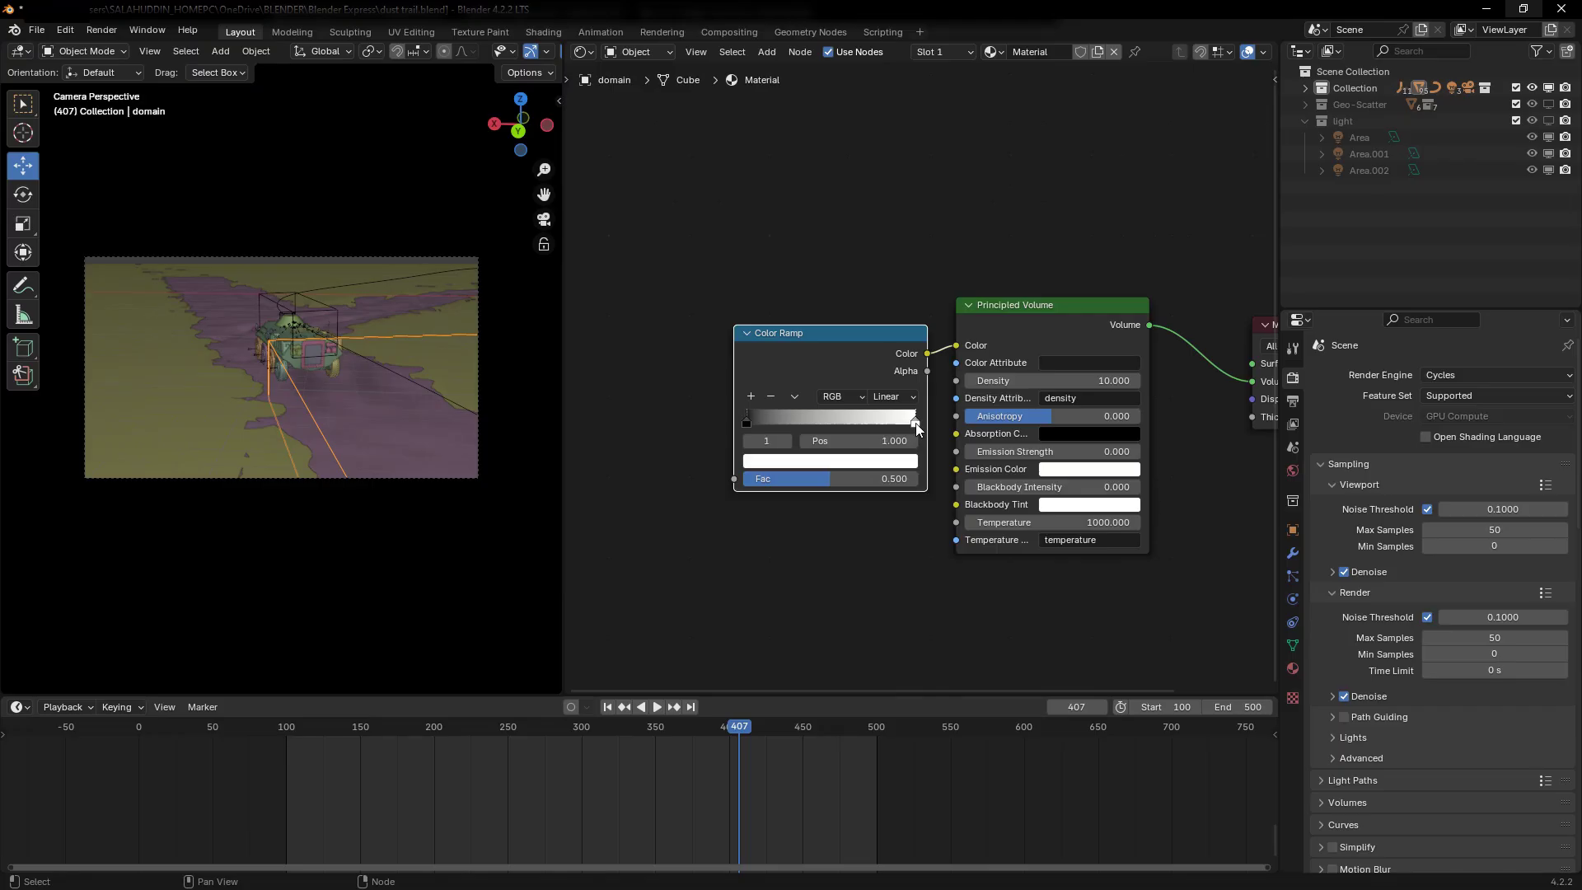
left_click(886, 463)
left_click(790, 317)
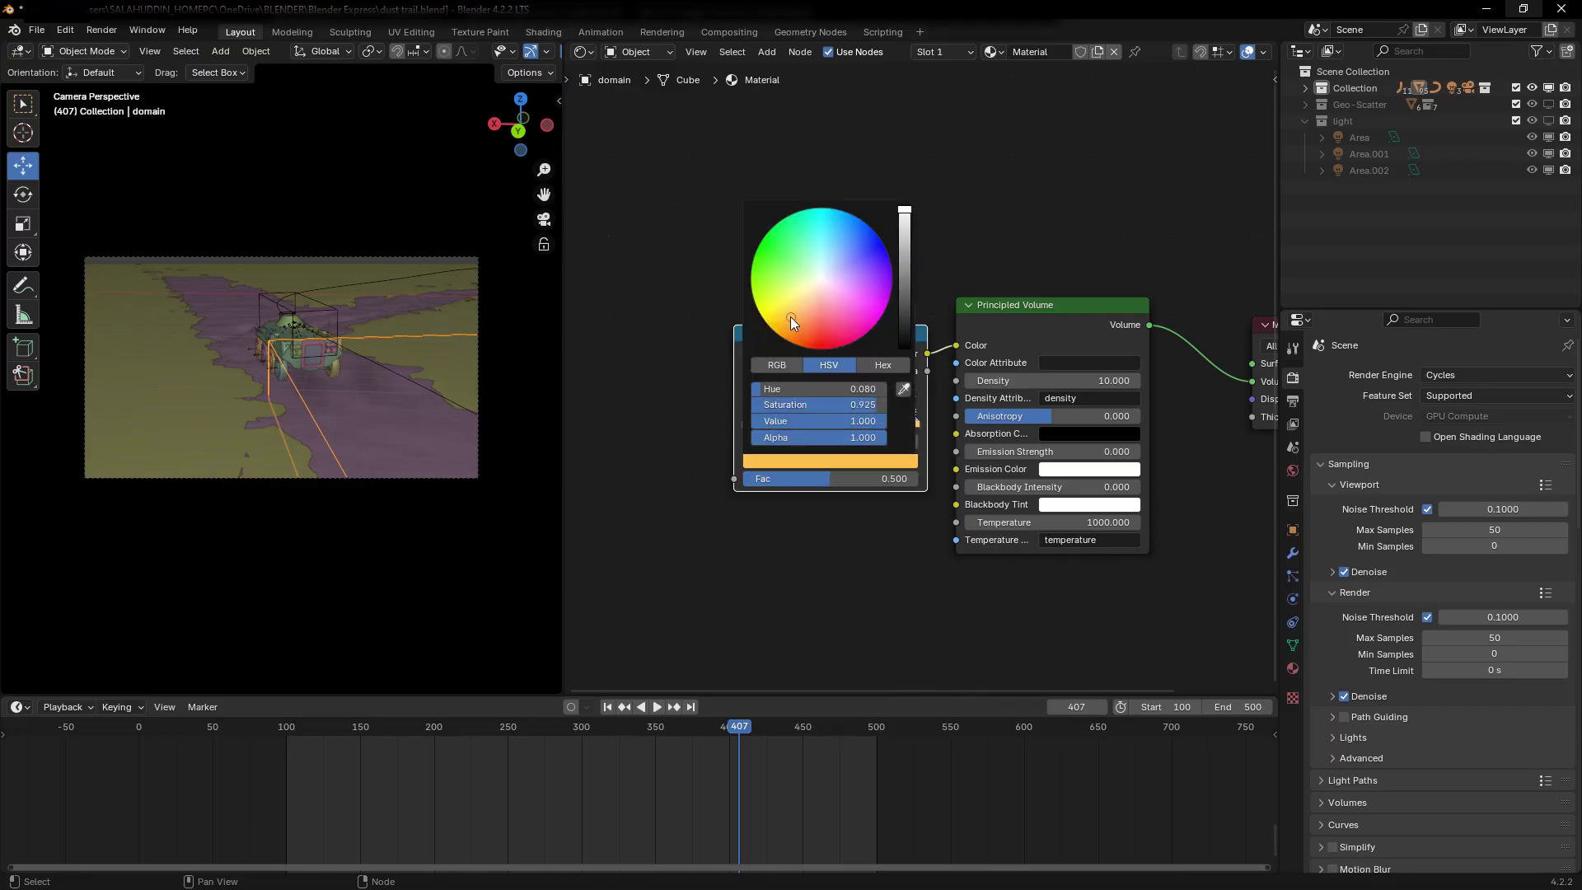
left_click(802, 313)
left_click(805, 327)
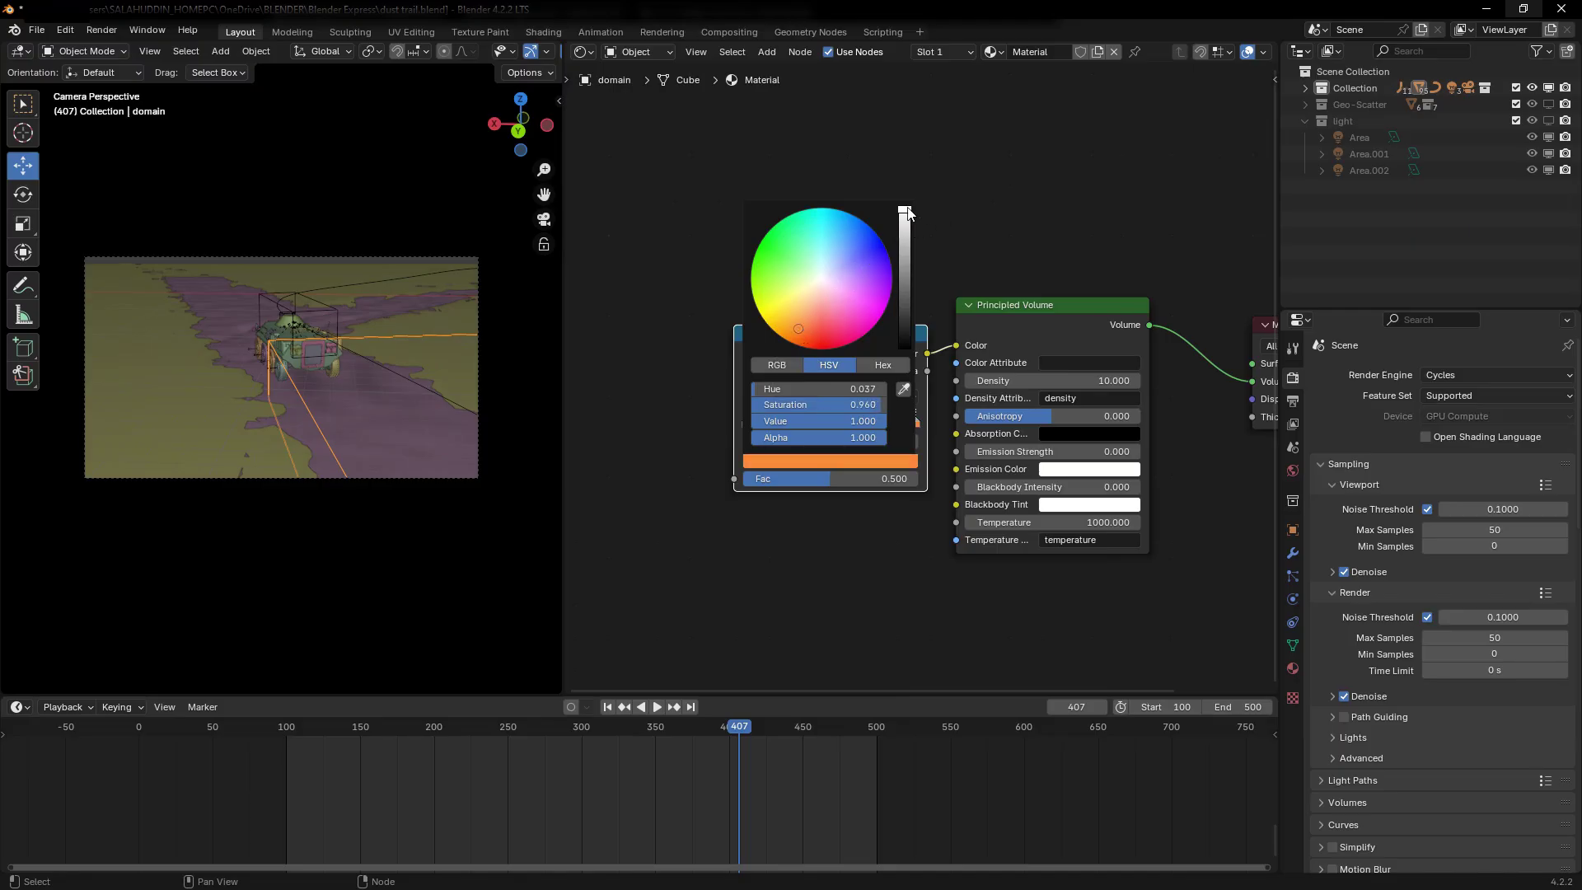
left_click_drag(905, 213, 905, 242)
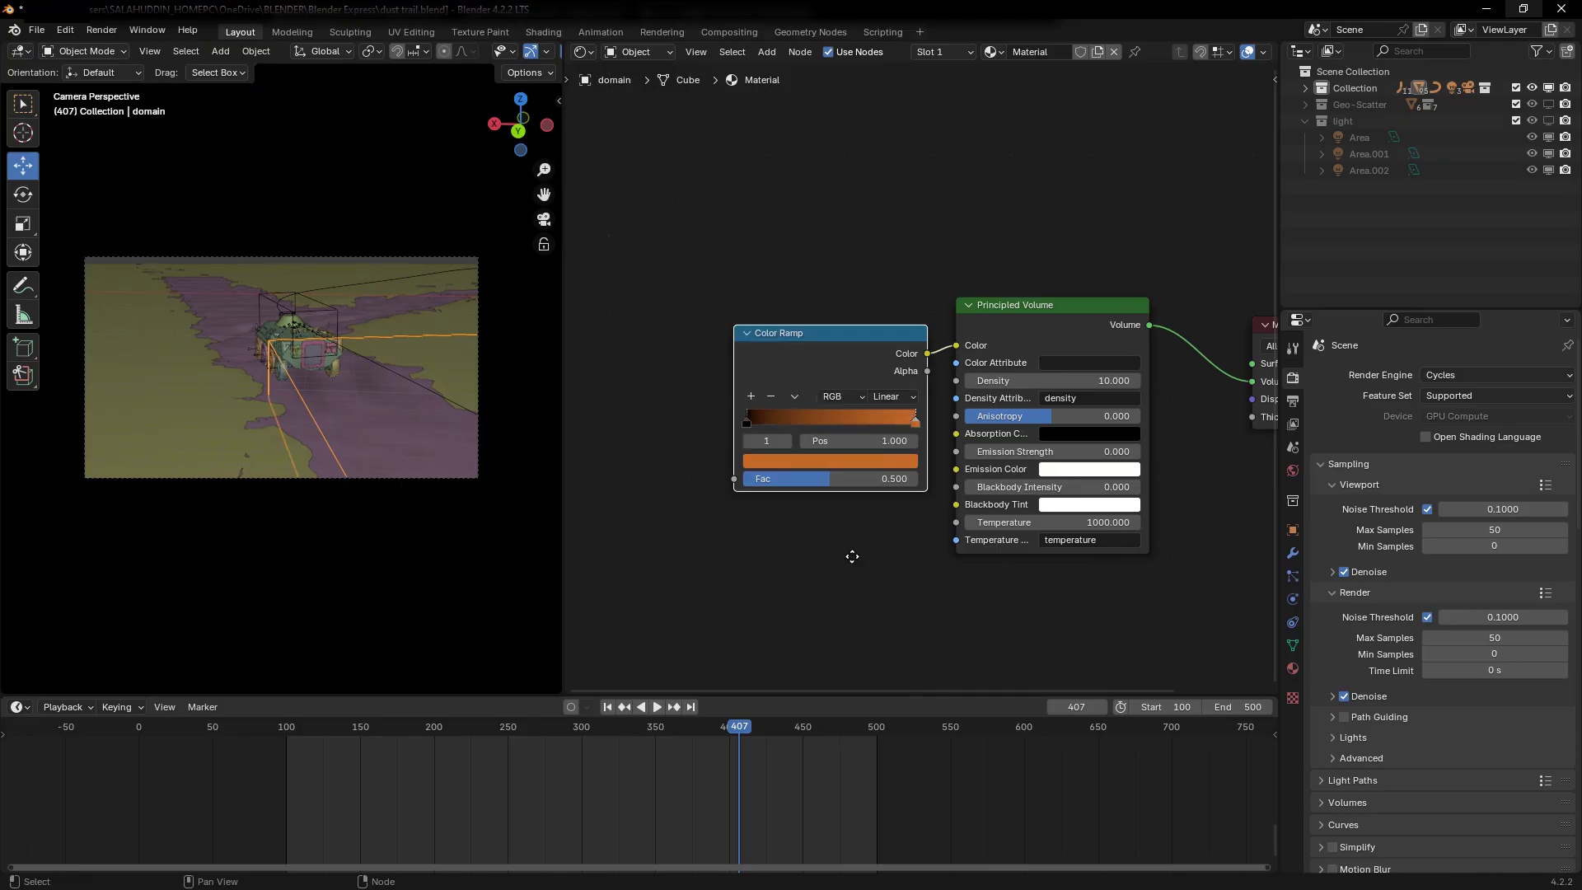
middle_click_drag(852, 557, 781, 547)
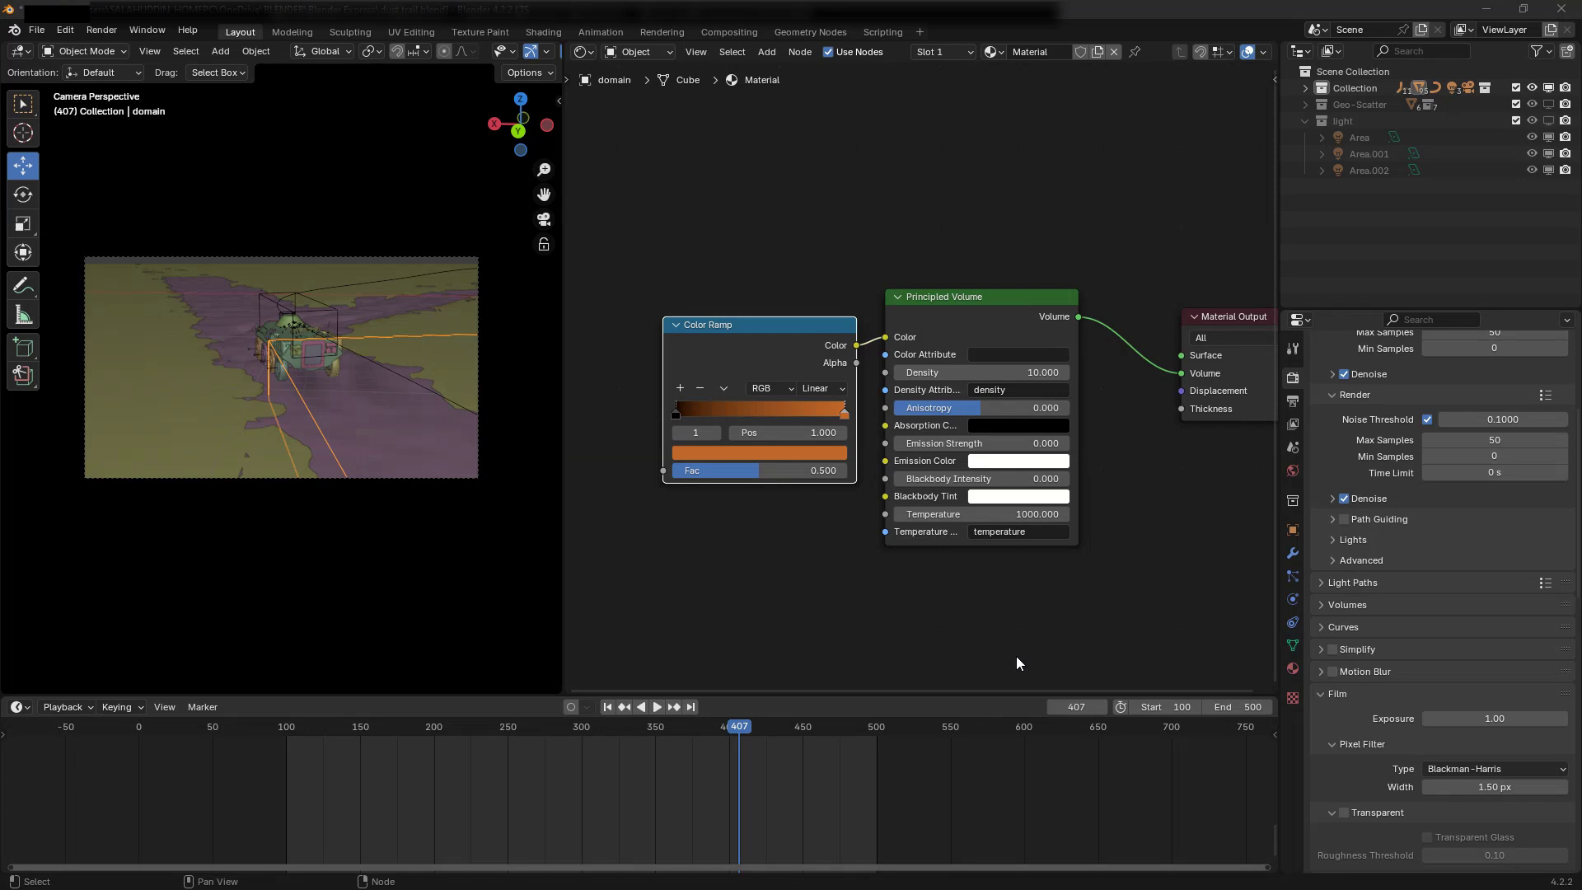
Turn off the domain's Shadow ray visibility in Object Properties
left_click(1293, 530)
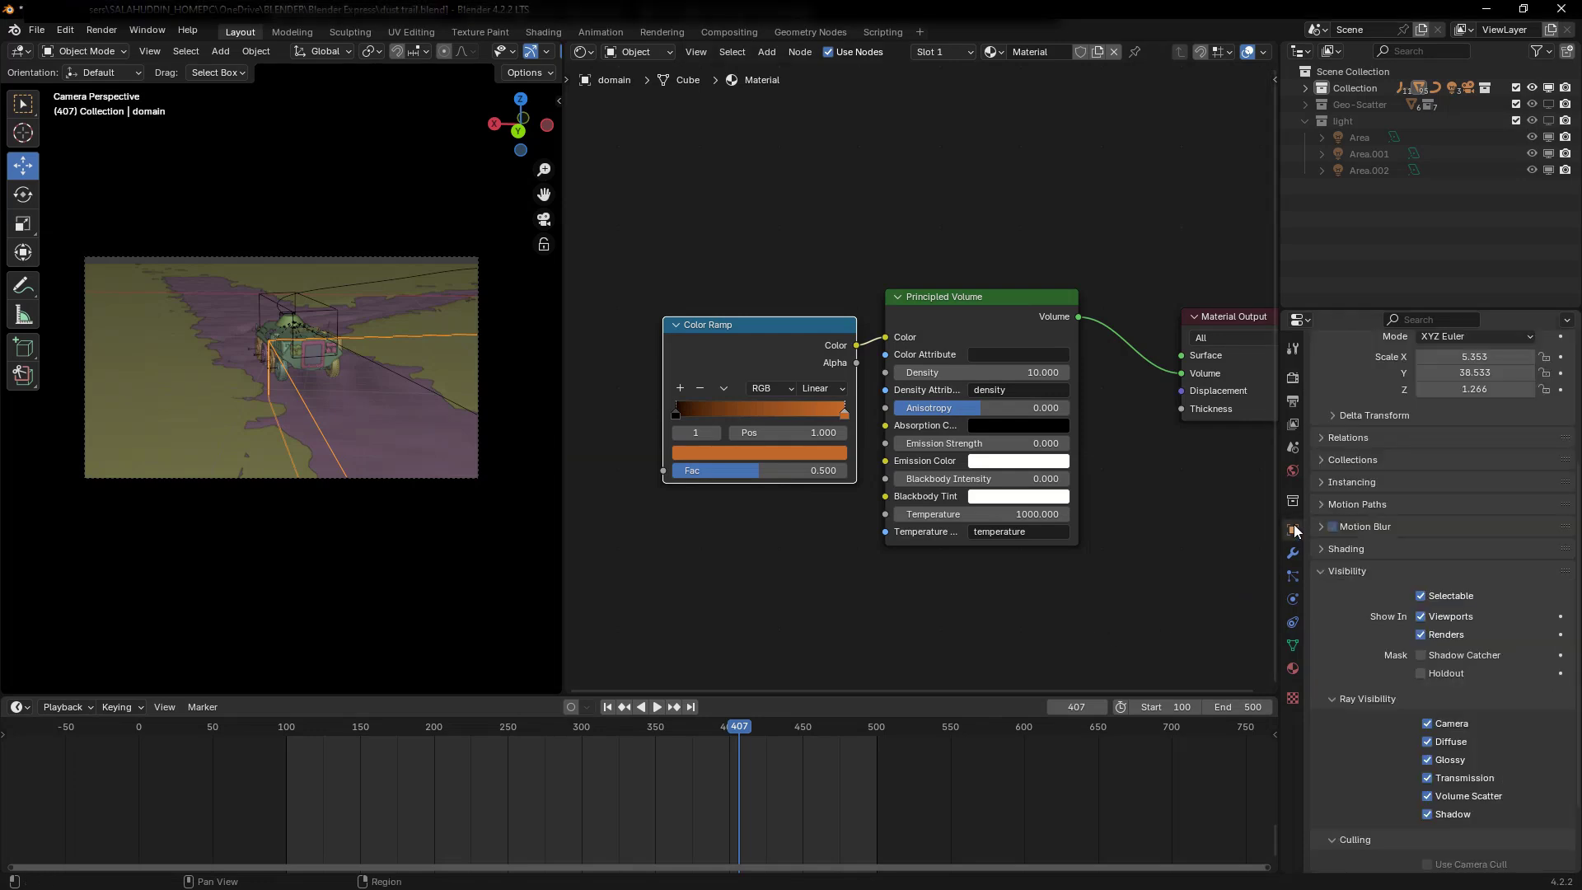
scroll(1341, 614, "down", 3)
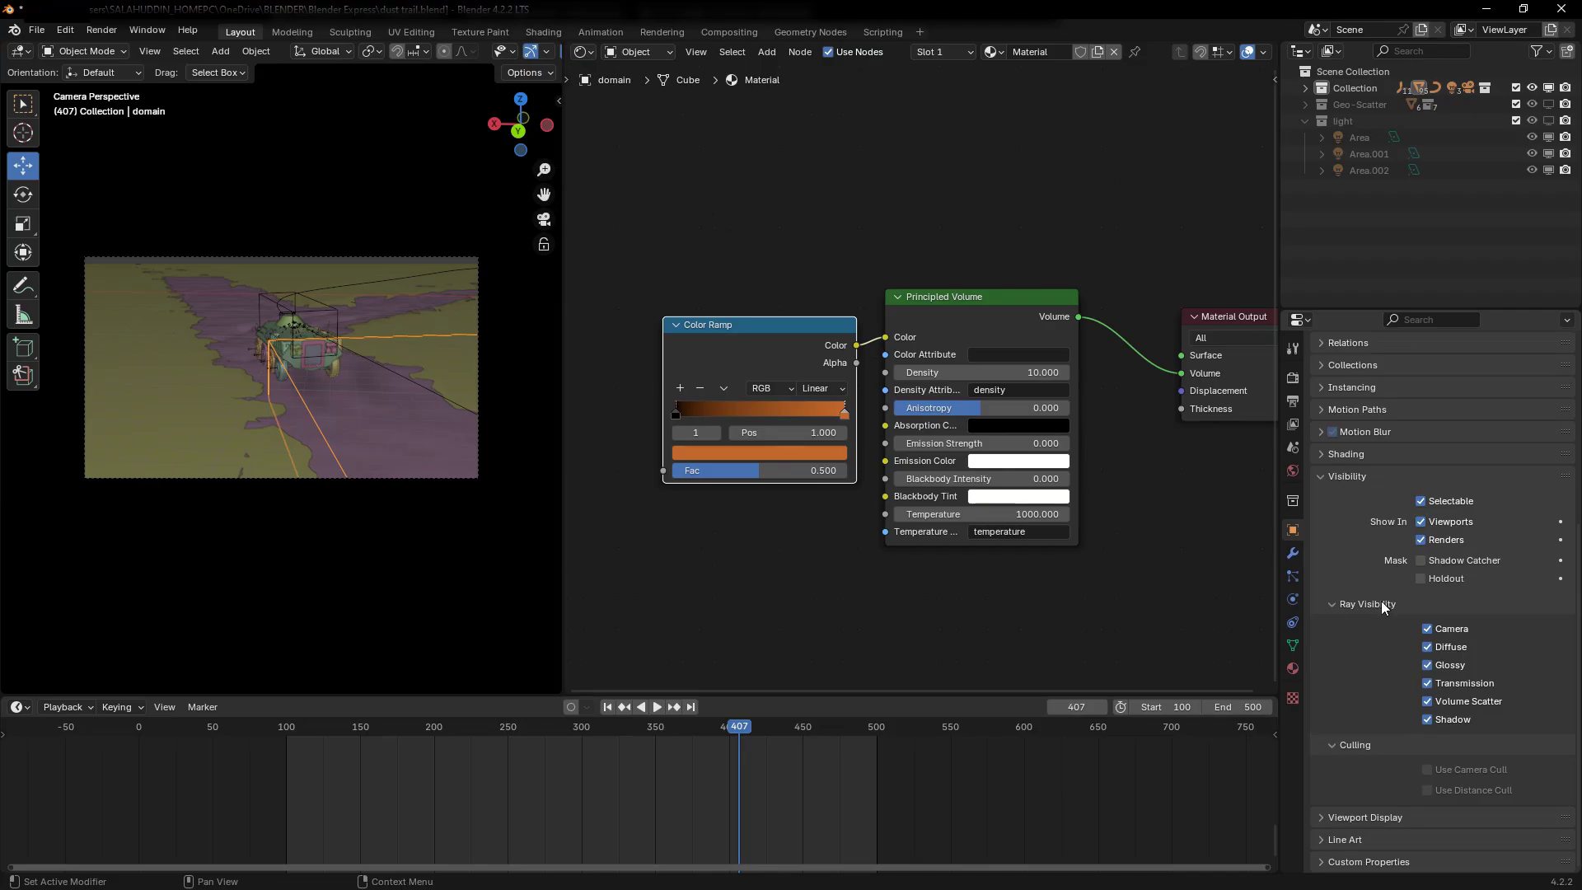
left_click(1427, 720)
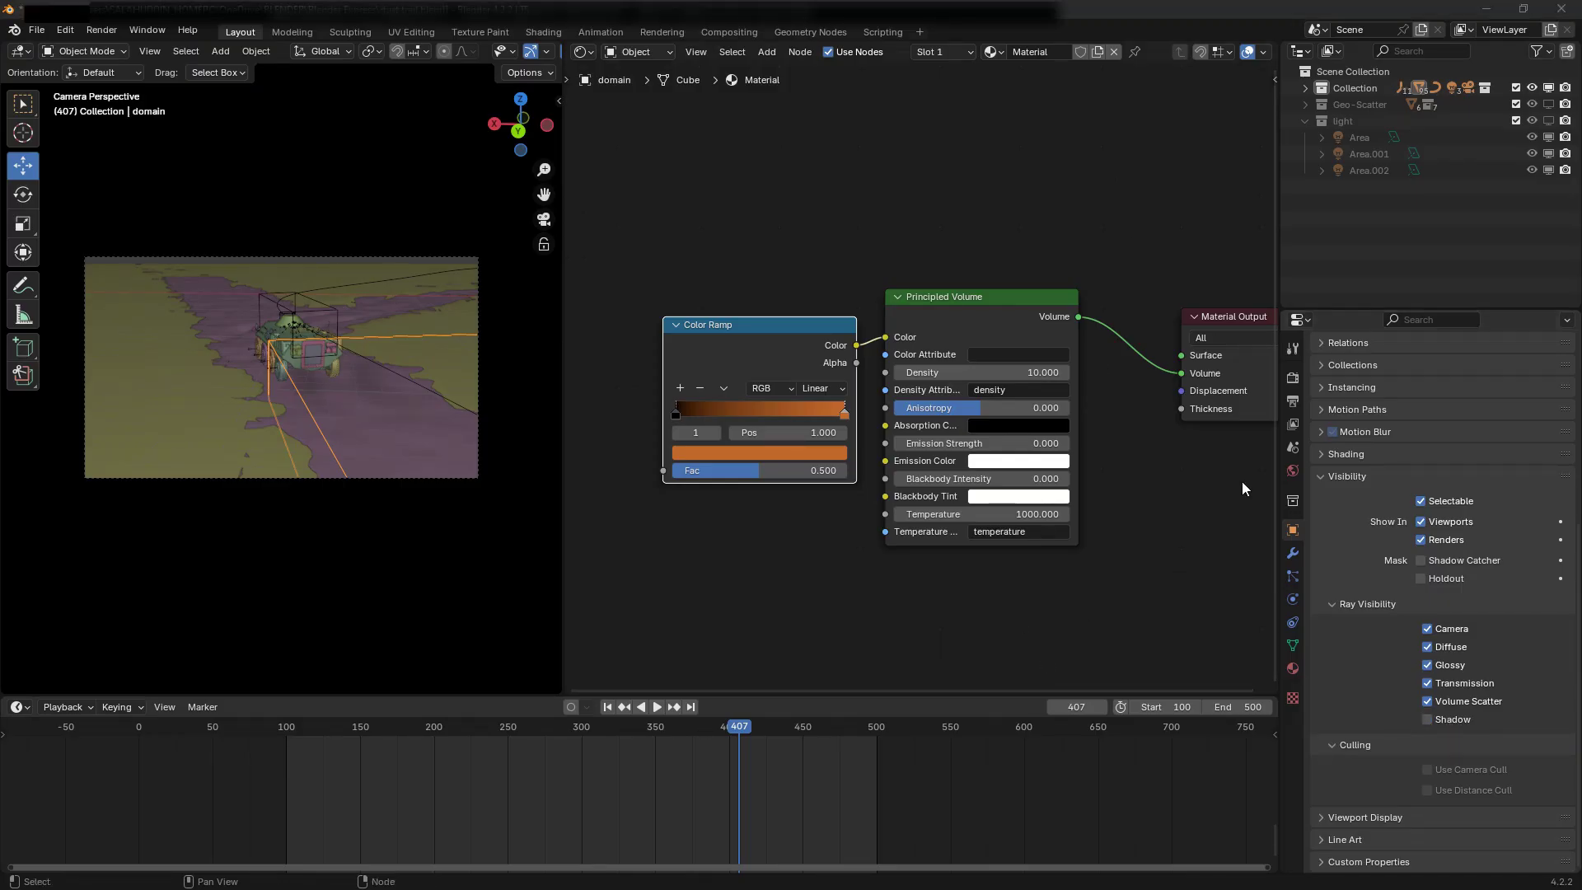
Review the 1920×1080, frames 100–500 JPEG output settings and browse for the output folder
left_click(1292, 401)
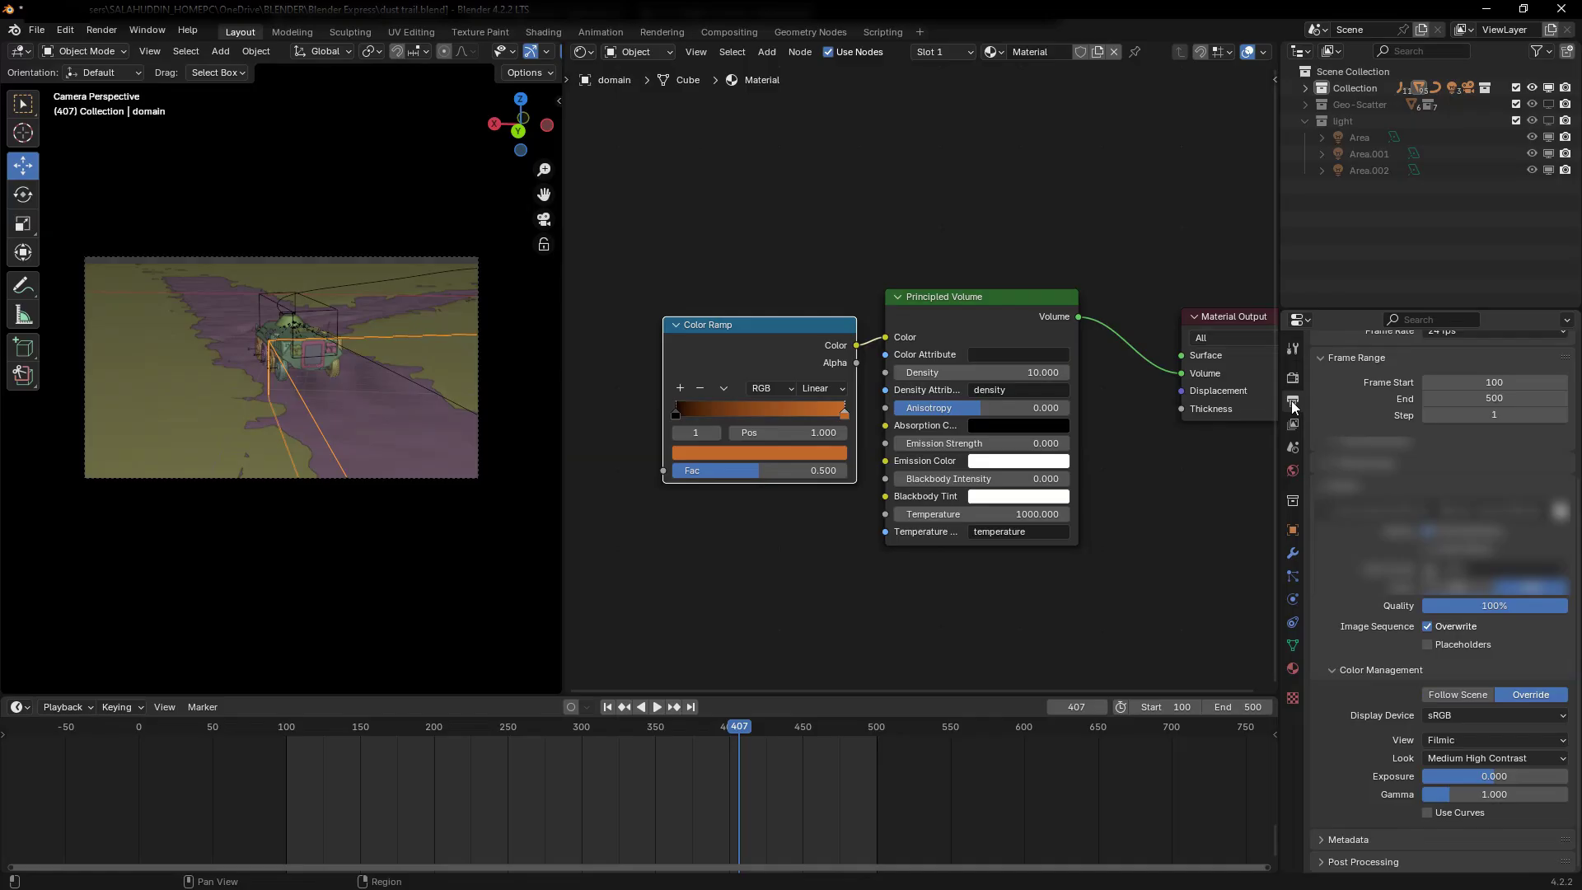
scroll(1308, 385, "up", 5)
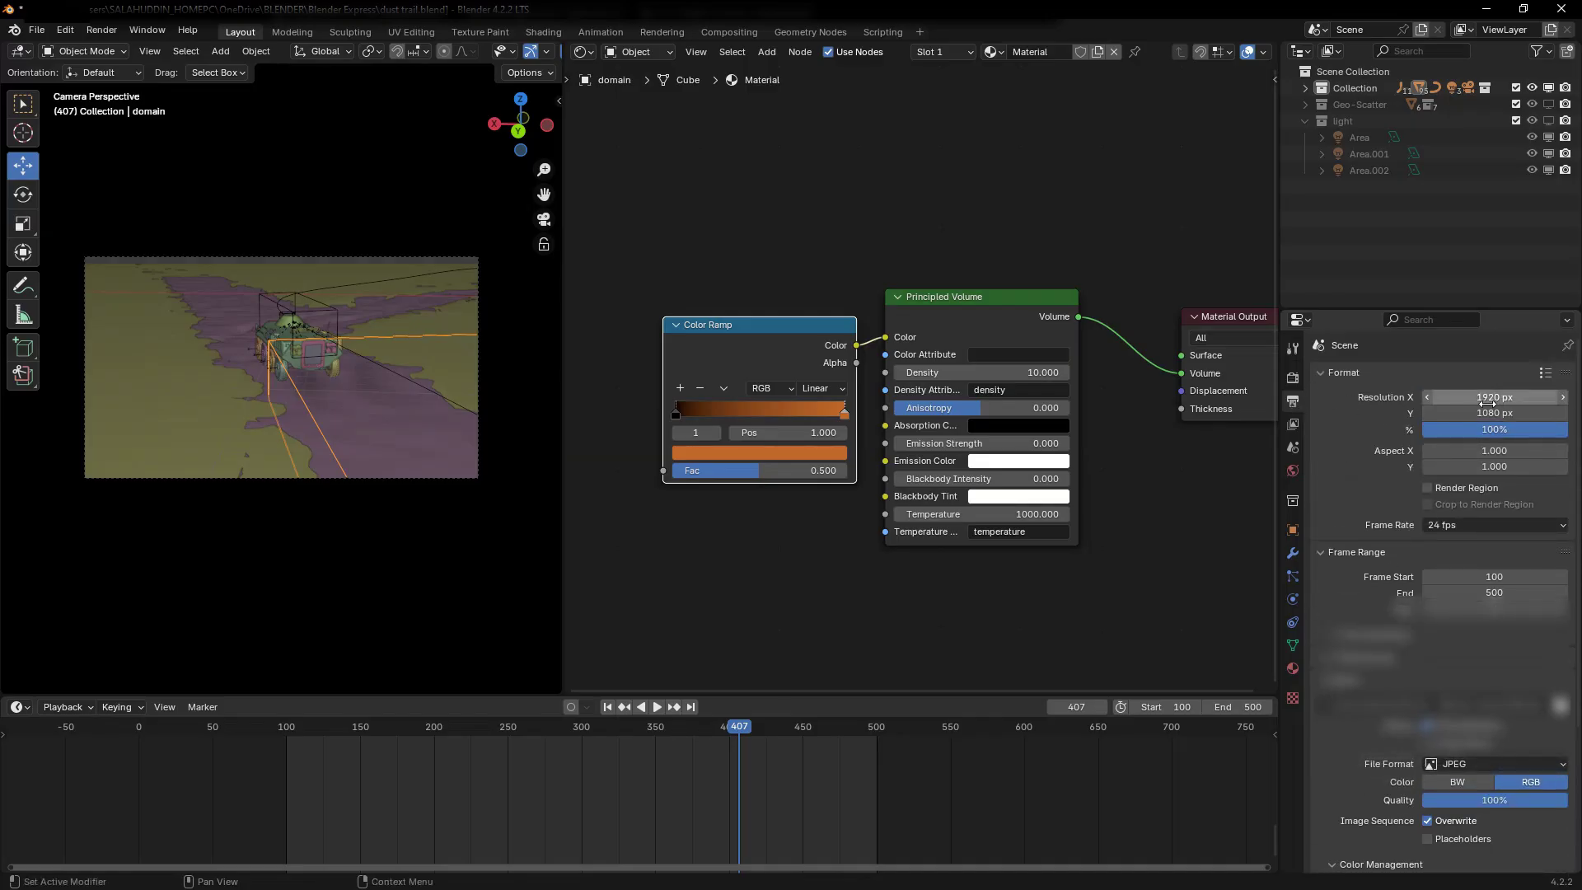
scroll(1475, 443, "down", 2)
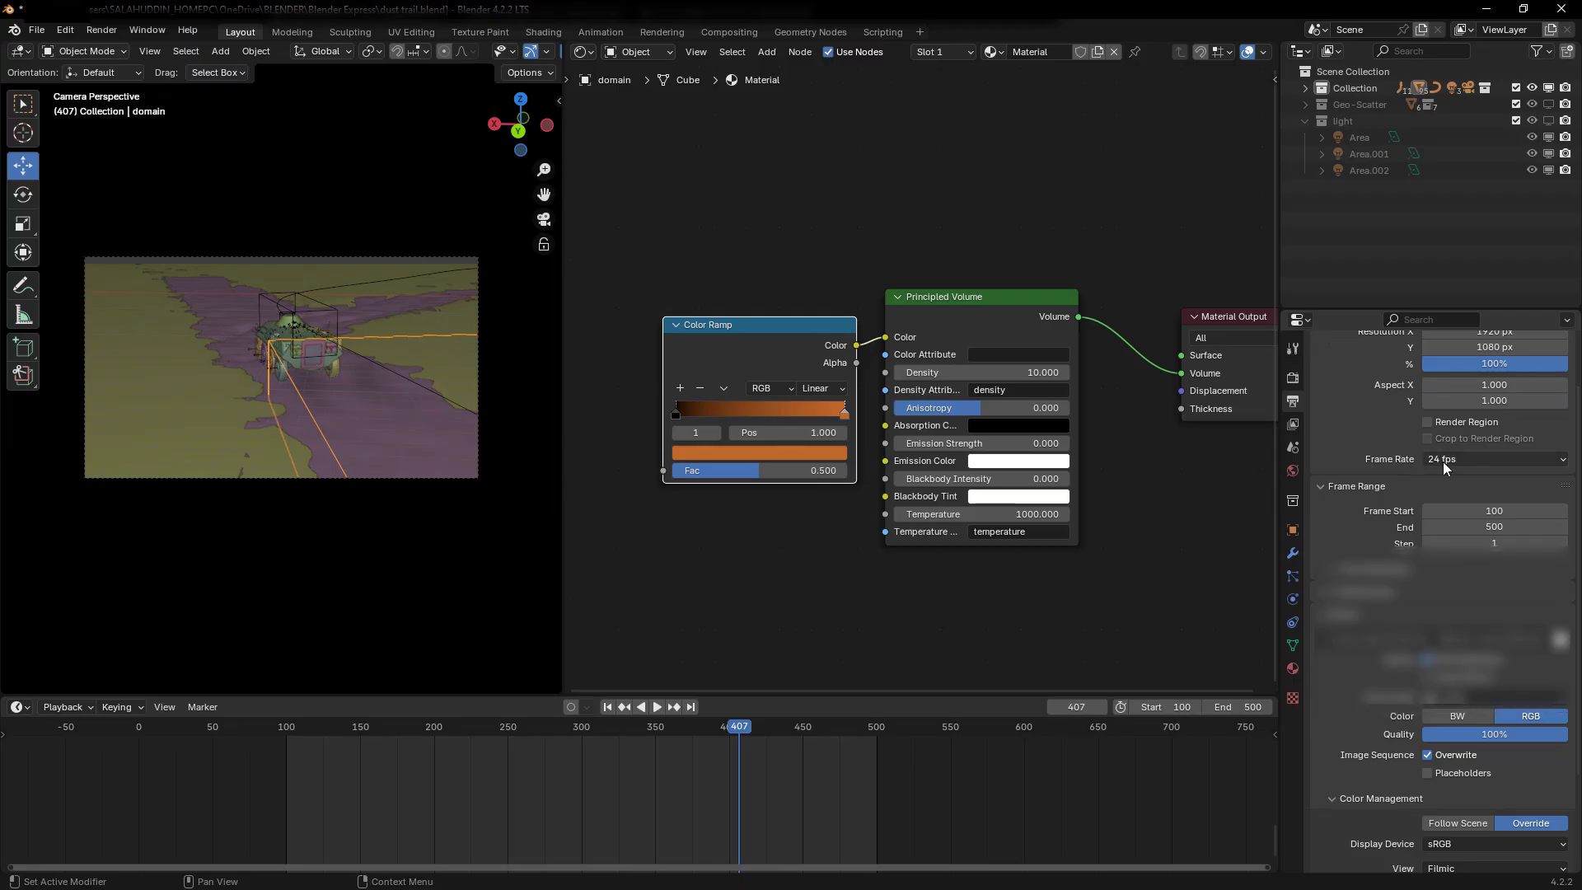
scroll(1426, 460, "down", 2)
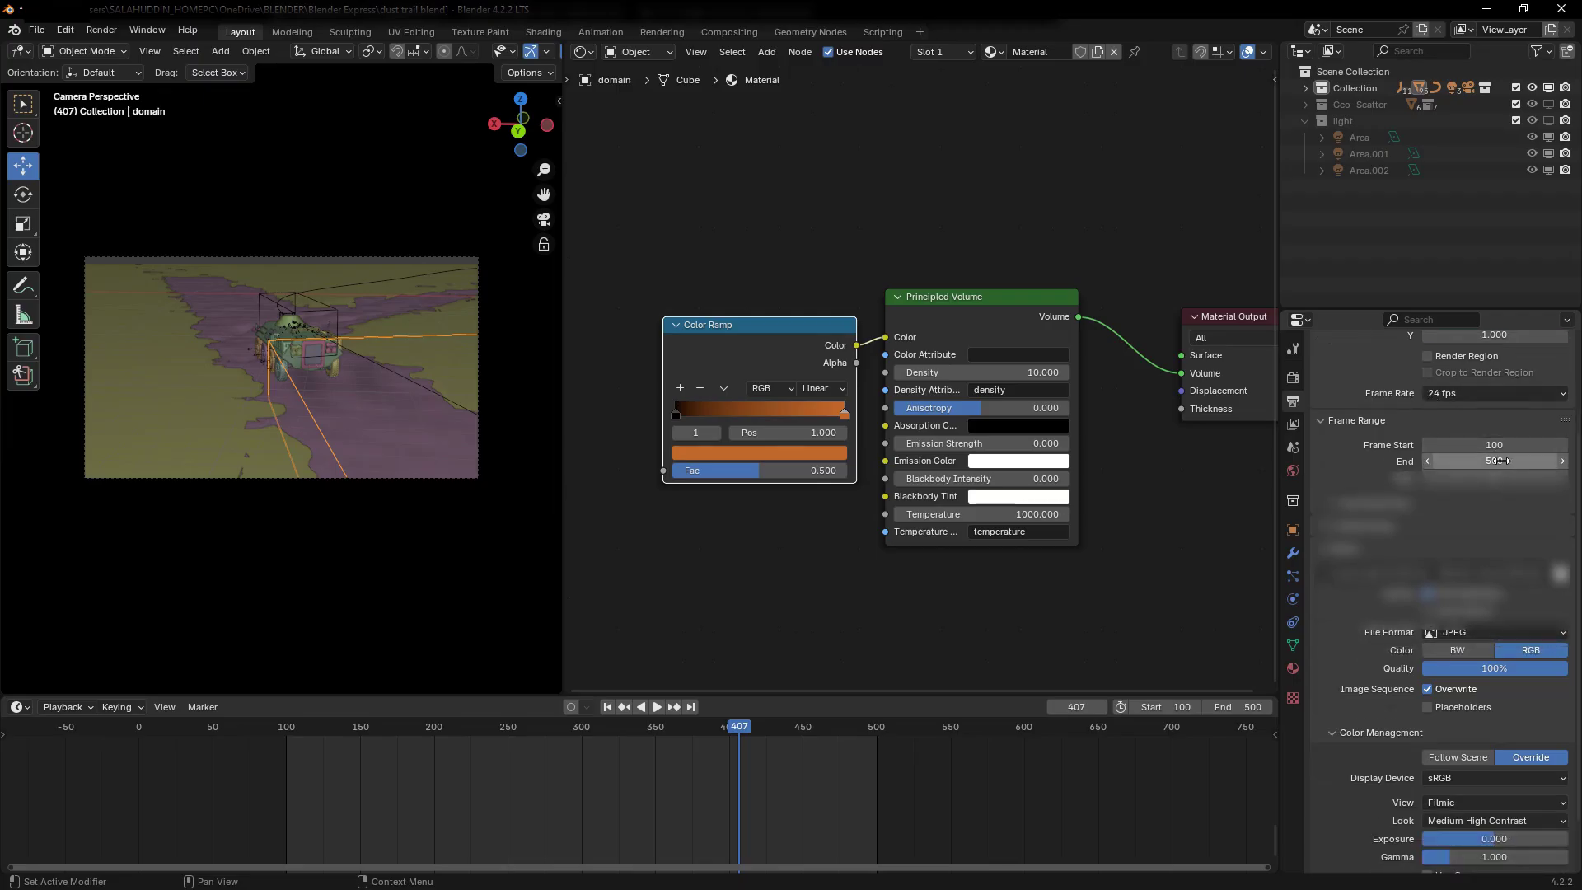
scroll(1487, 466, "down", 2)
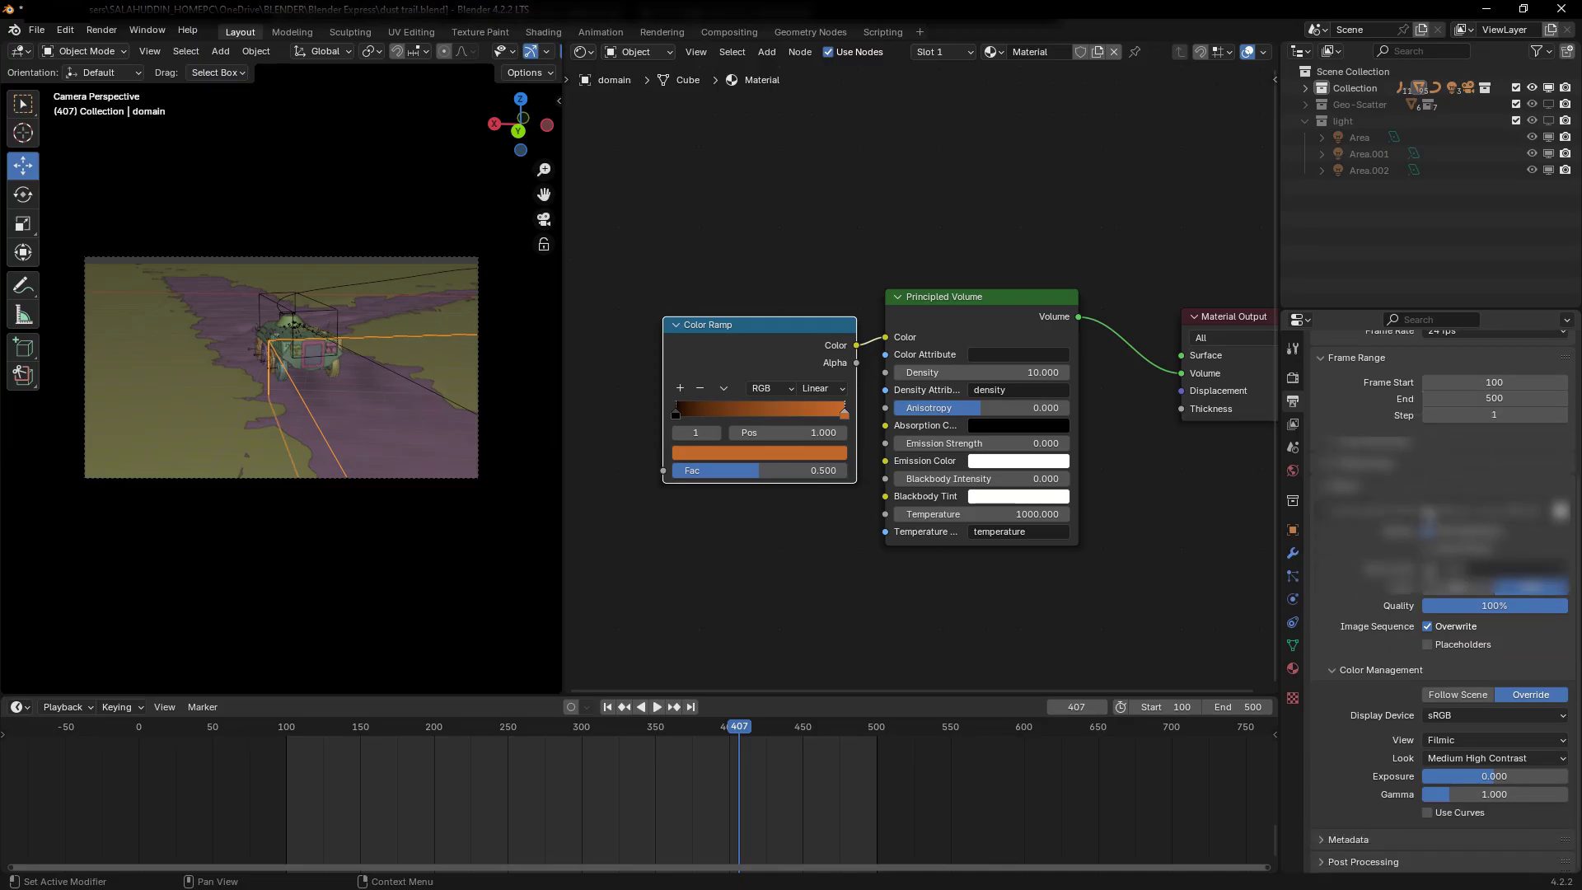
left_click(1560, 511)
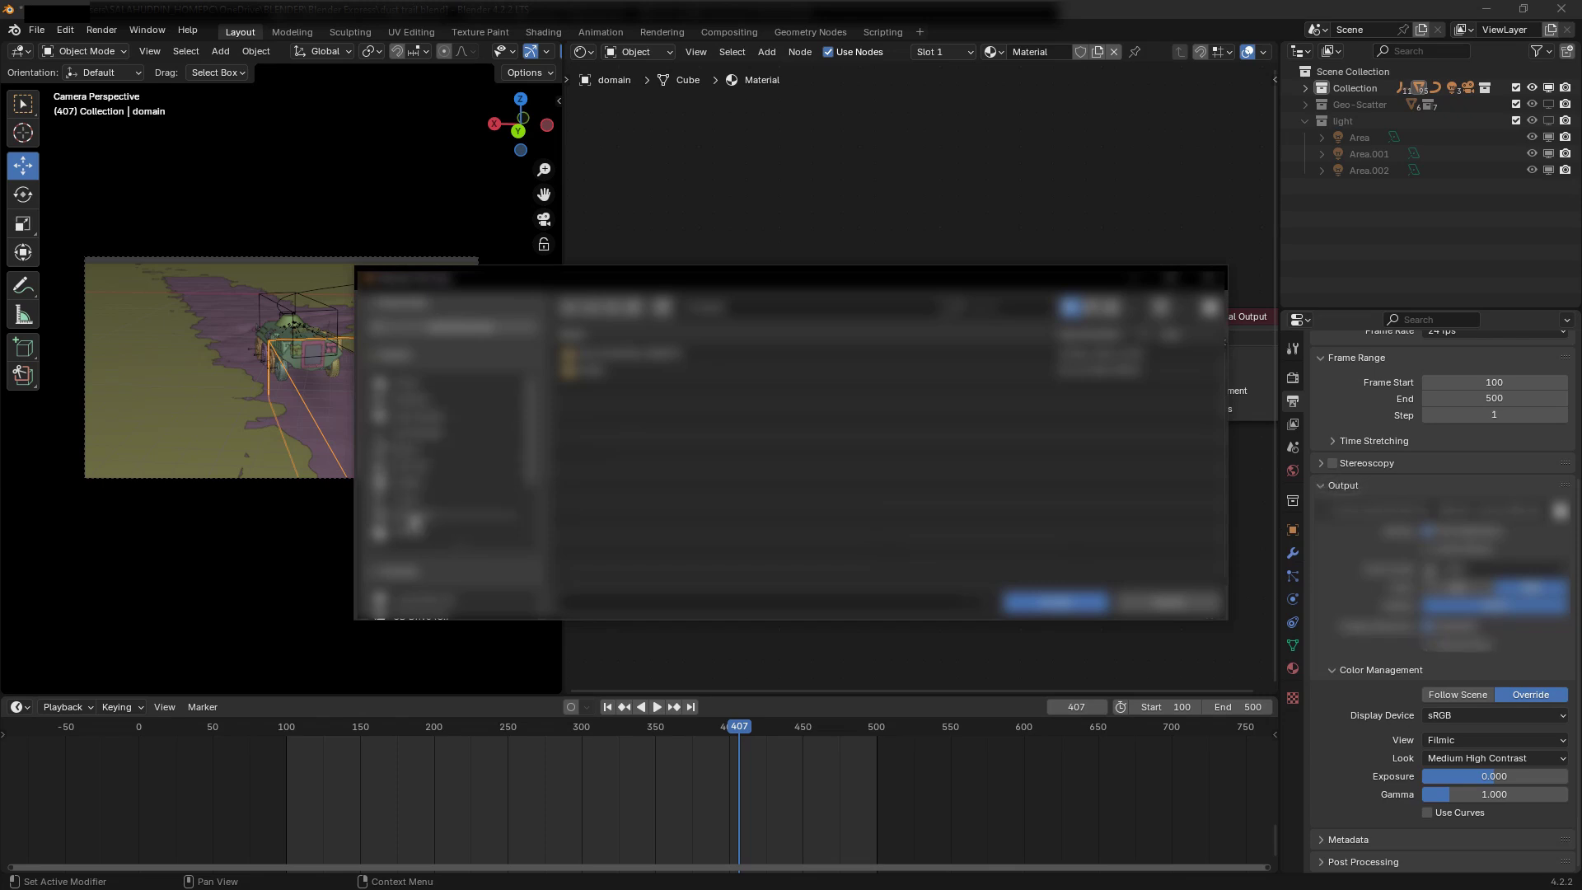
Confirm the chosen output folder for the rendered animation and bring up the Render menu
left_click(1055, 603)
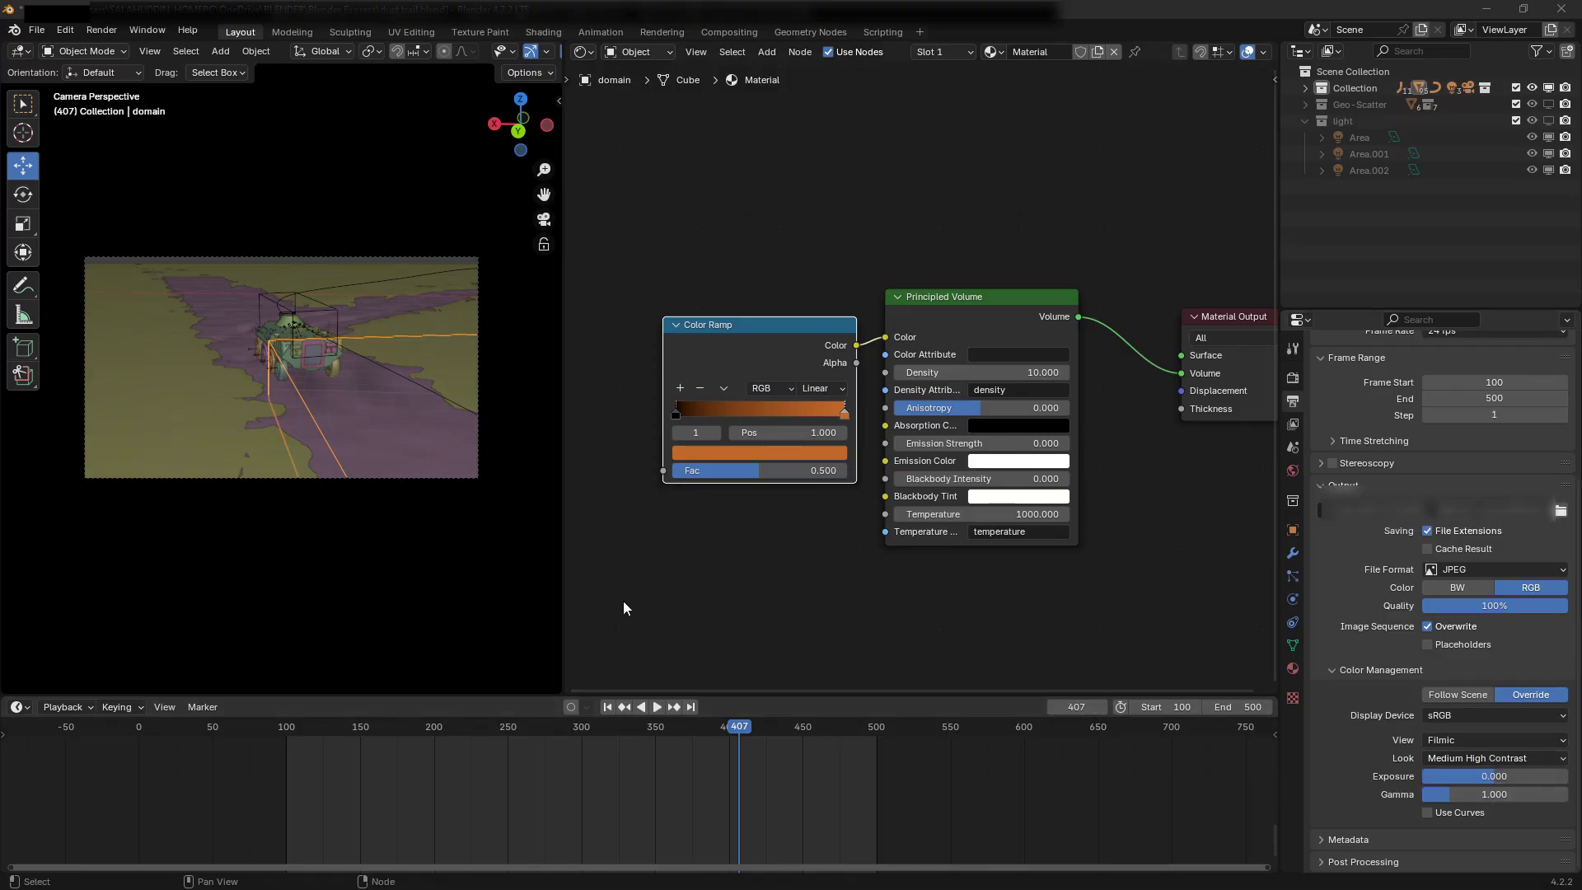
left_click(97, 29)
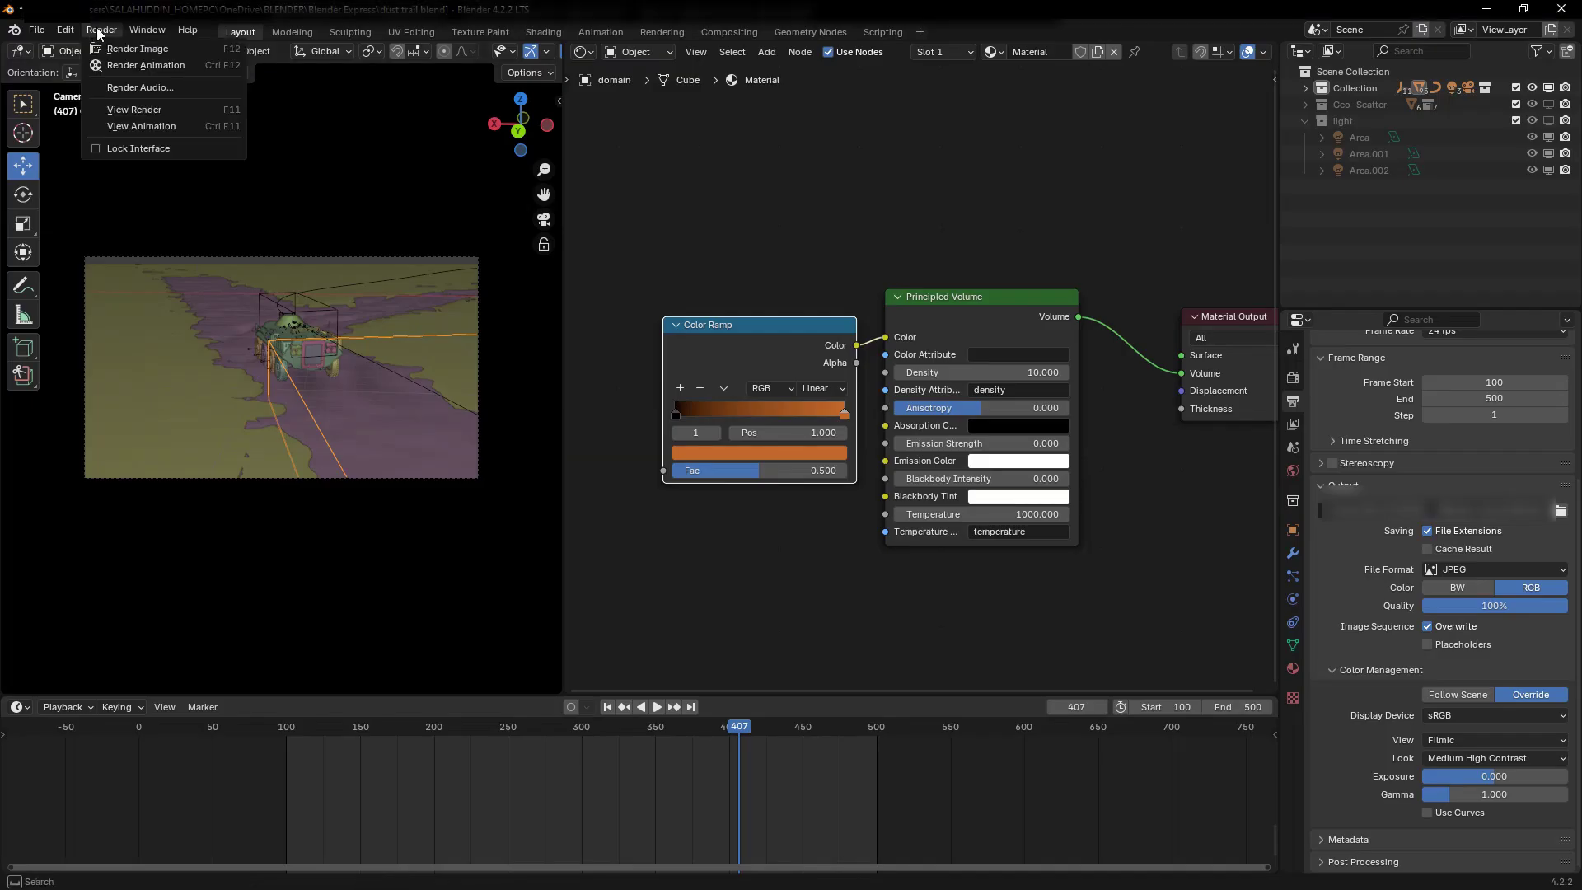
Launch Render Animation (Ctrl+F12) to render all frames in a separate render window
left_click(157, 64)
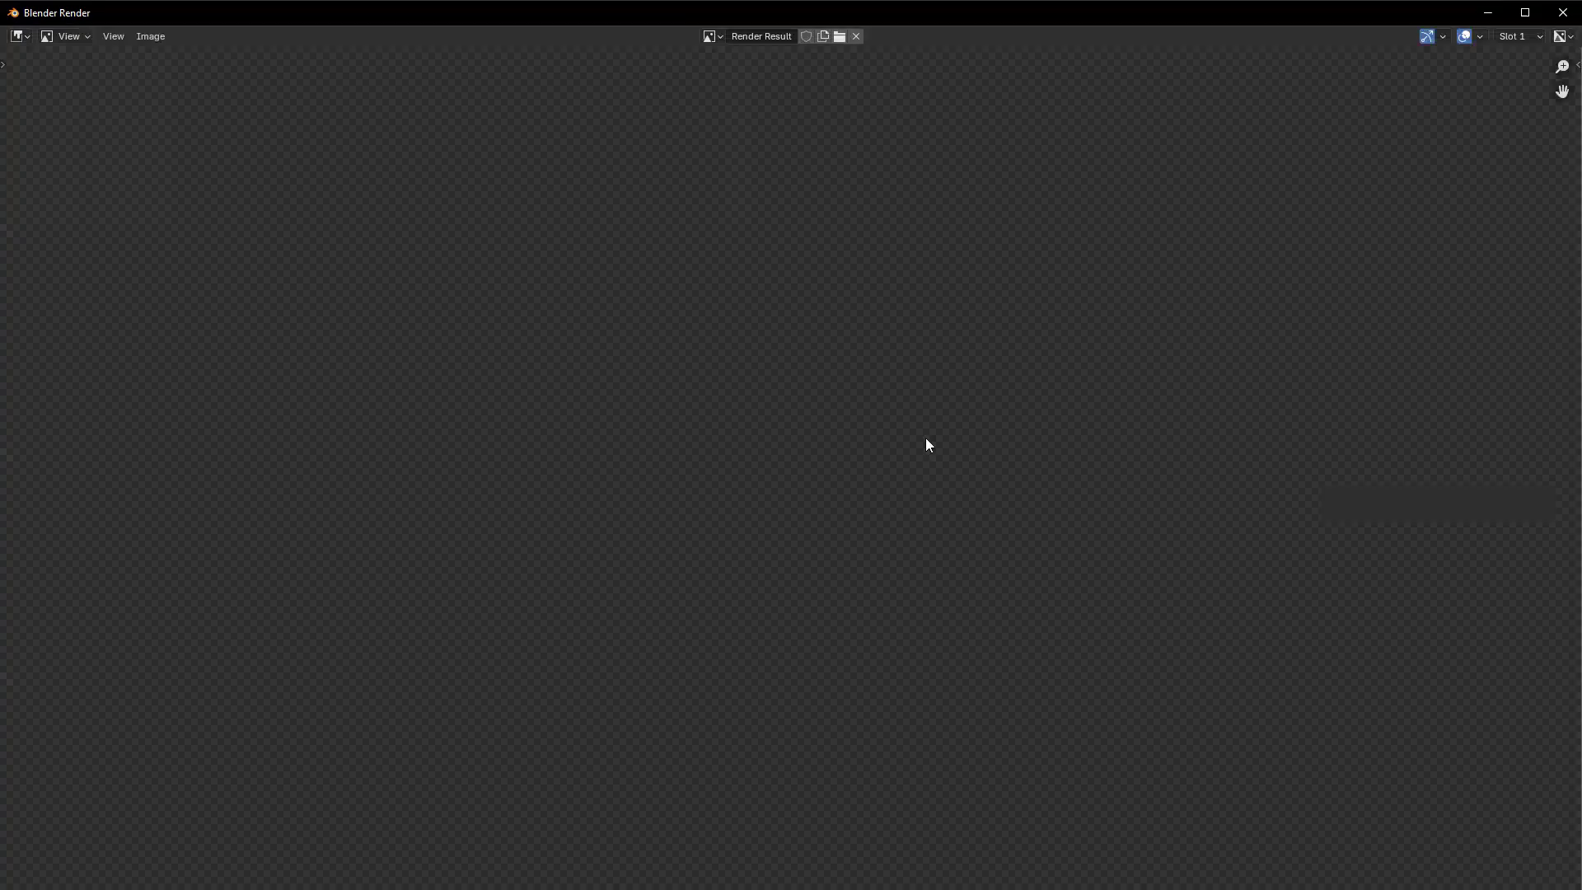